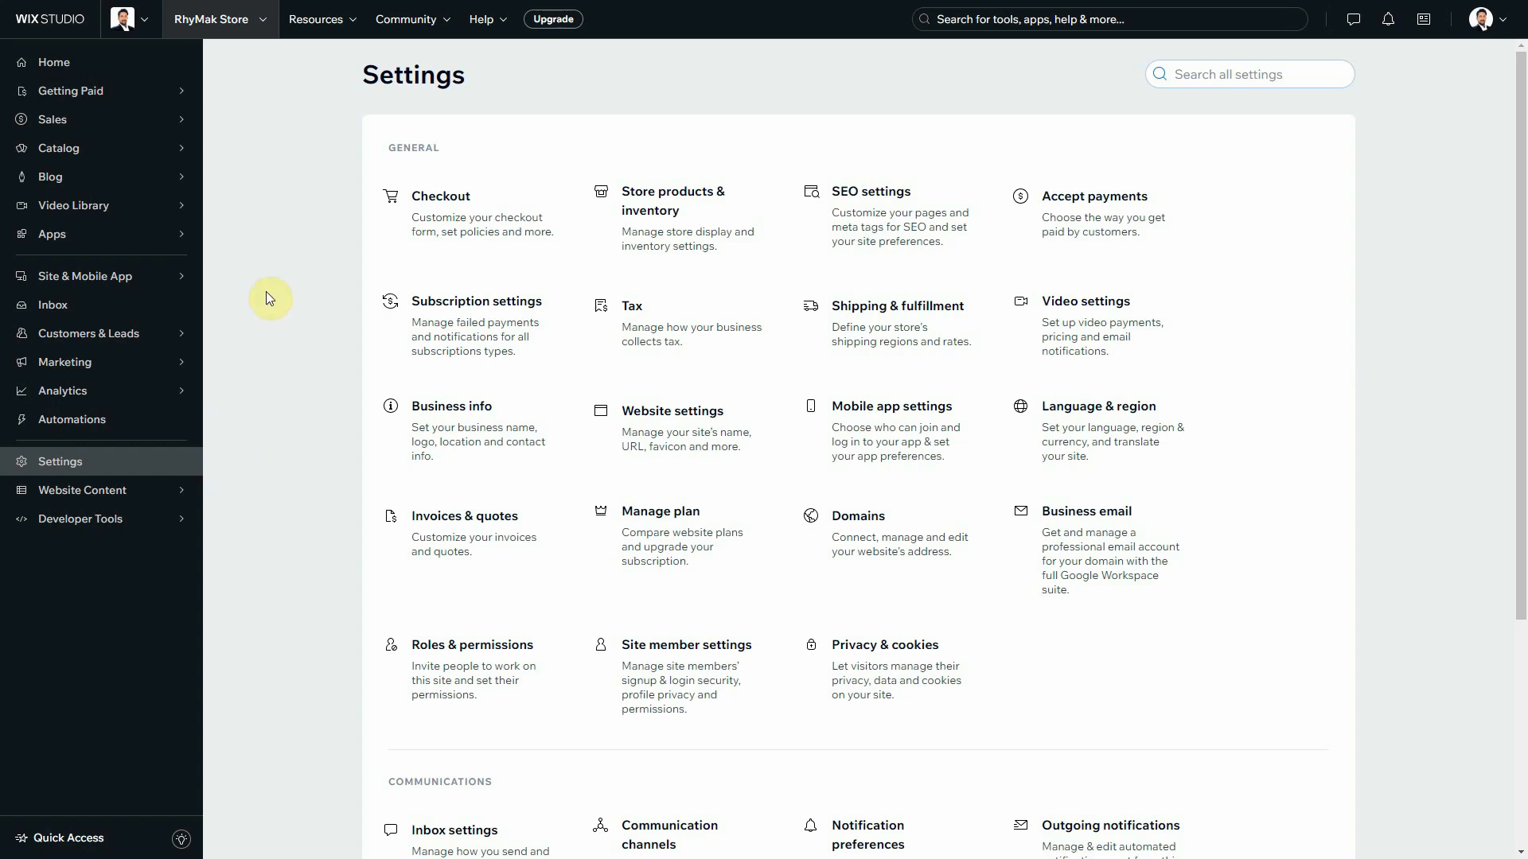
Open the store's Shipping & fulfillment settings and edit the Domestic shipping region
{"action": "mouse_move", "coordinate": [48, 88]}
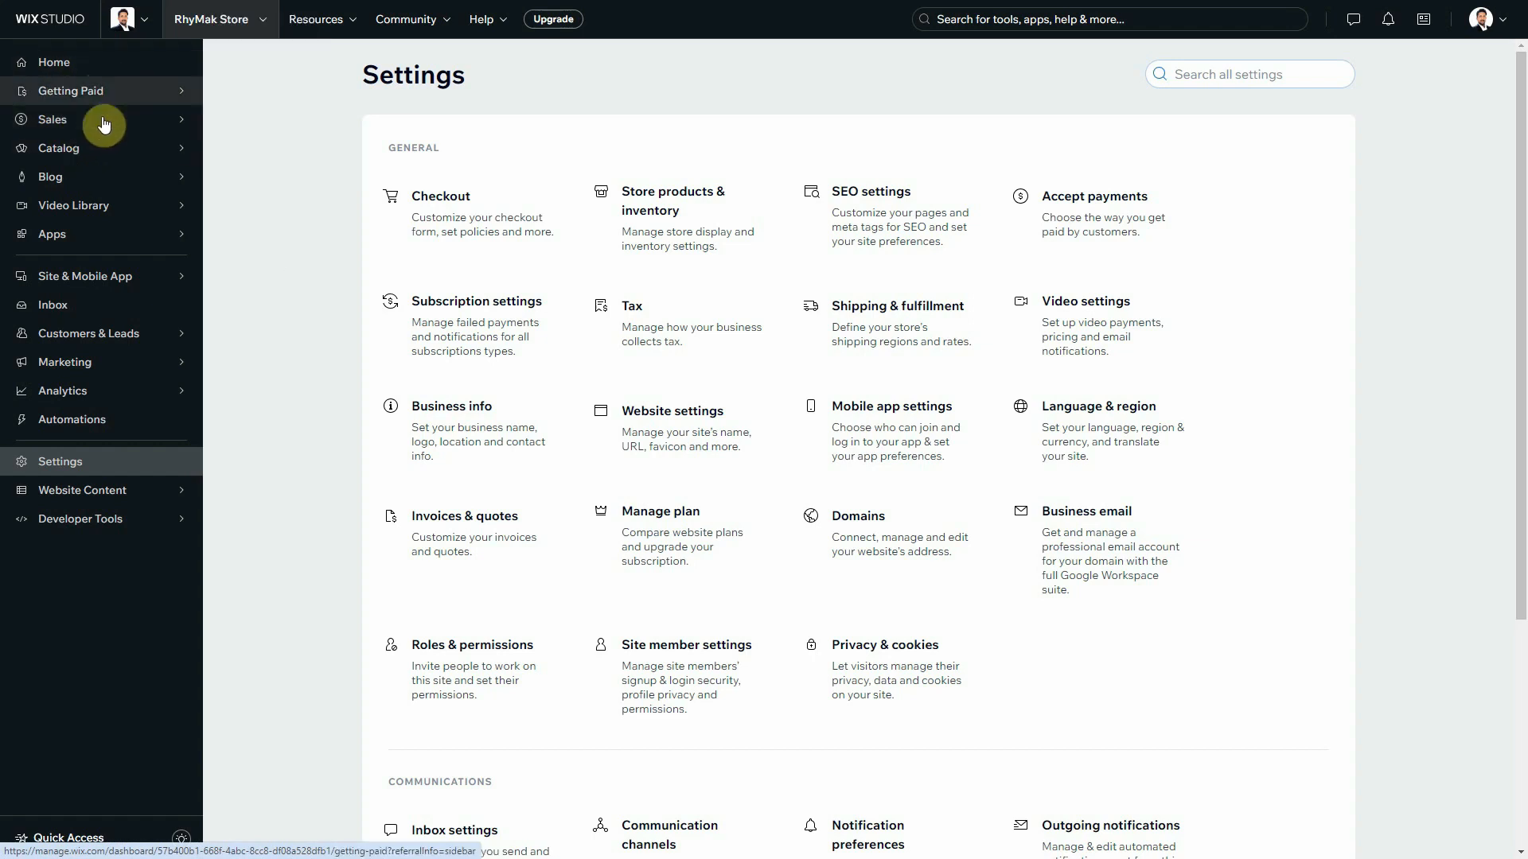
{"action": "mouse_move", "coordinate": [101, 97]}
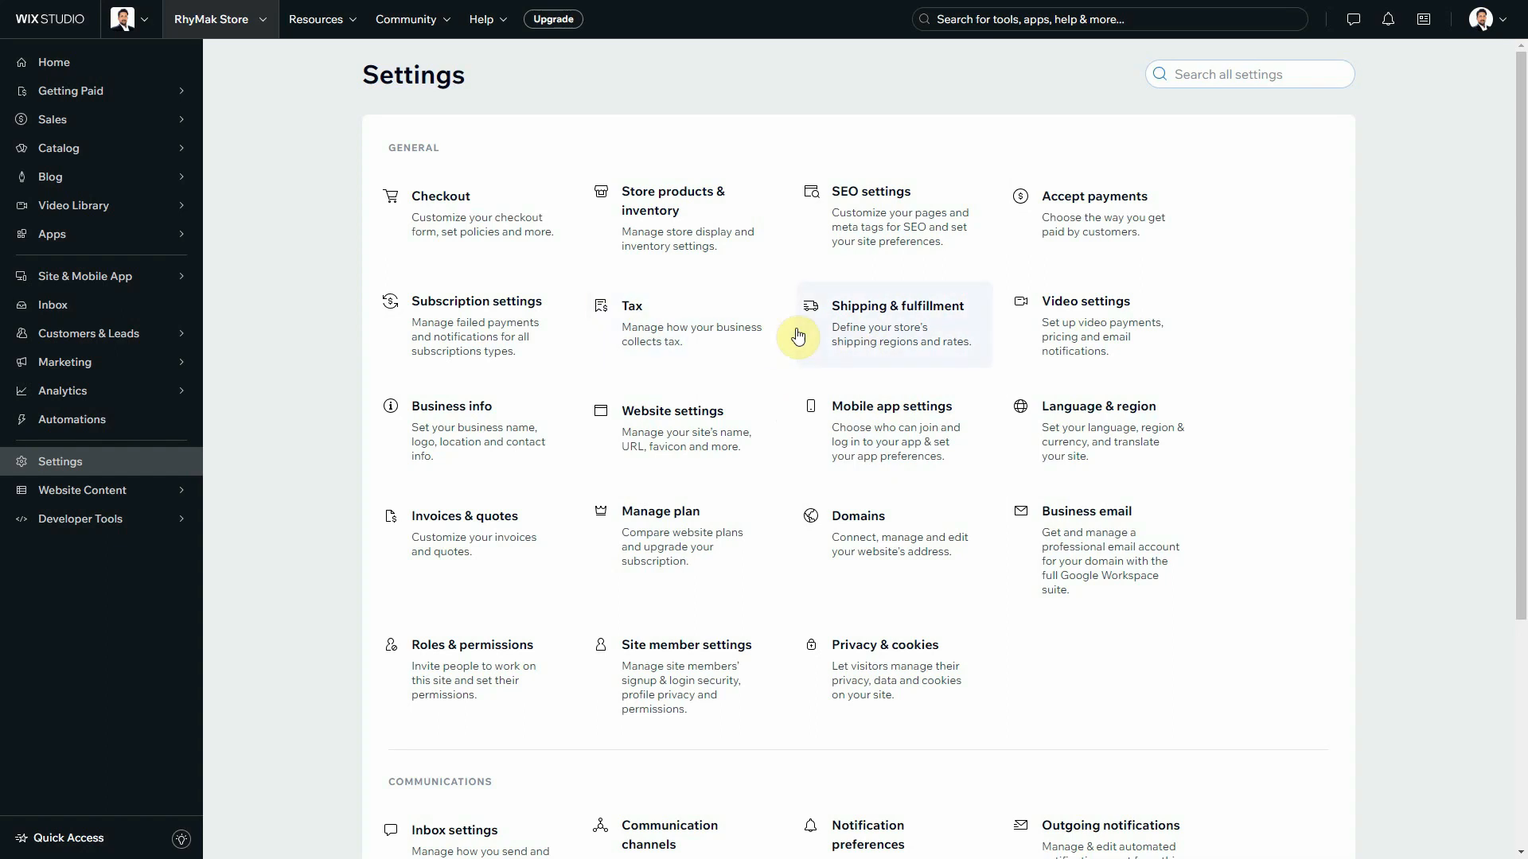
{"action": "left_click", "coordinate": [874, 340]}
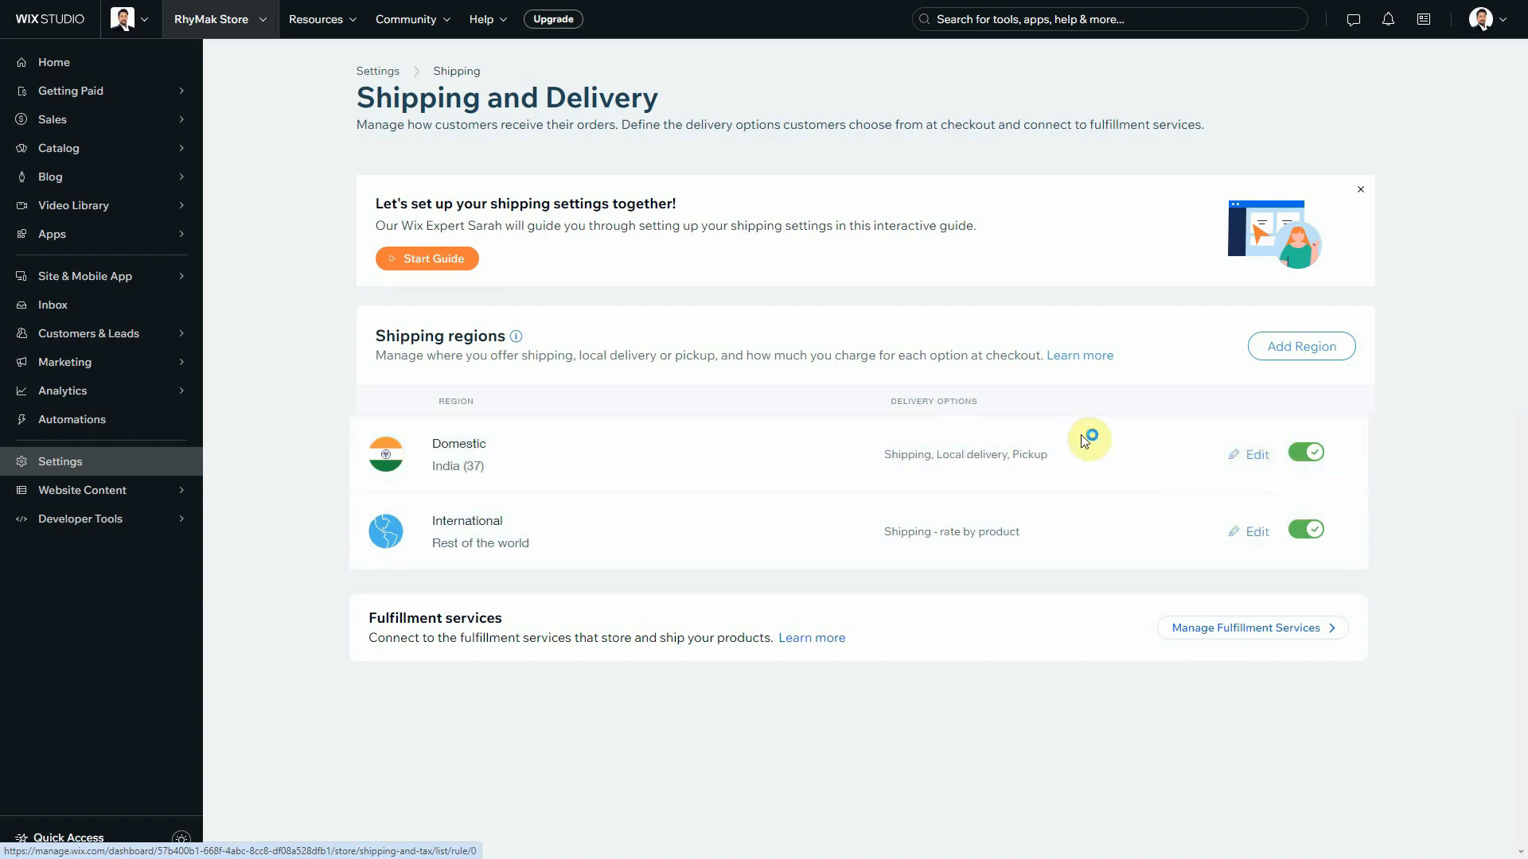
{"action": "left_click", "coordinate": [1247, 455]}
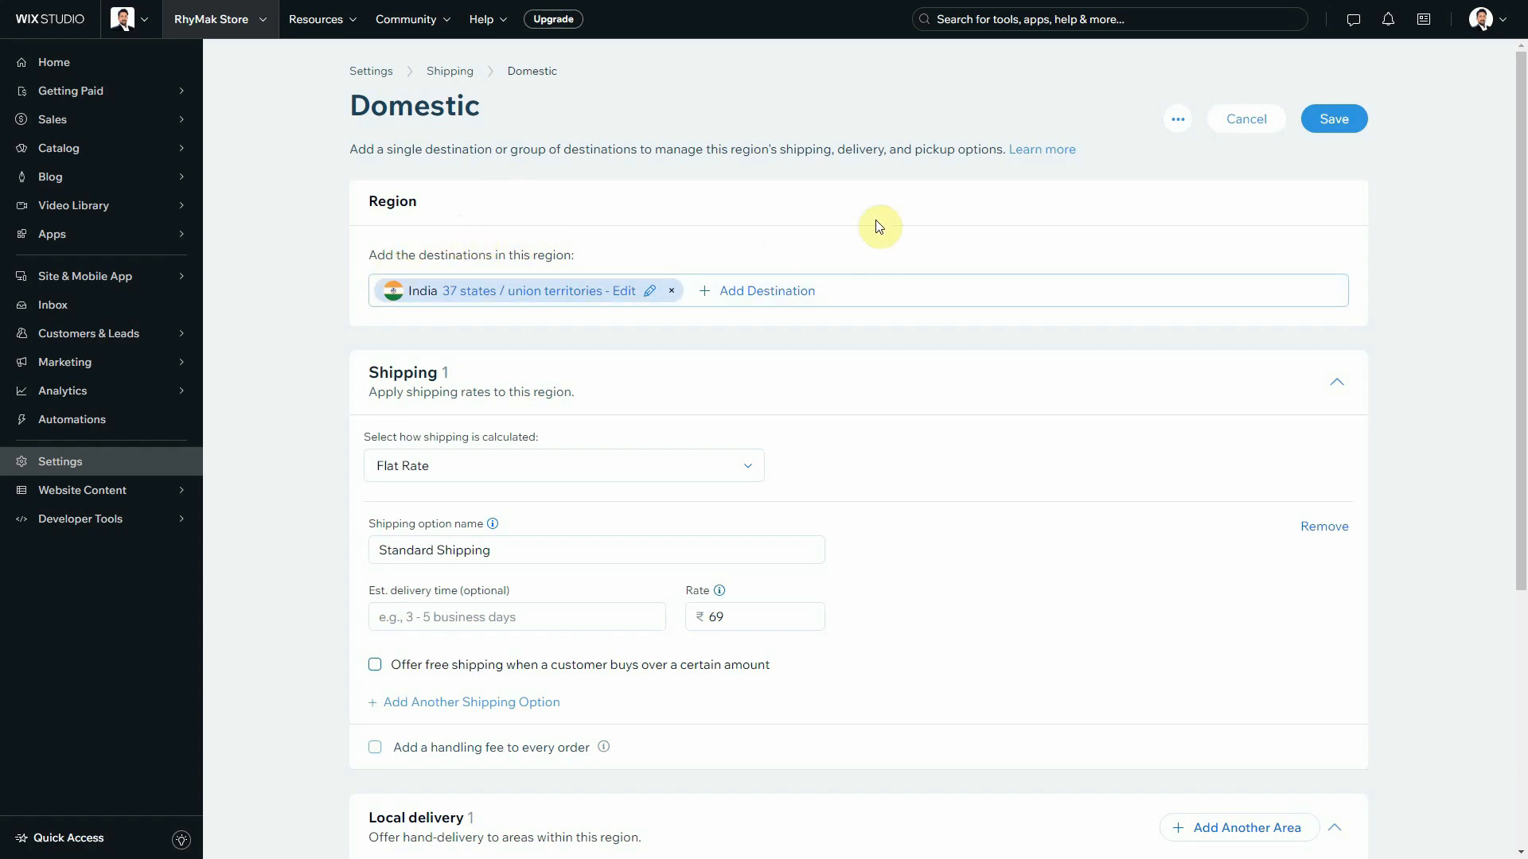
Review the states and union territories of India included in the Domestic region and accept the selection
{"action": "left_click", "coordinate": [650, 293]}
{"action": "scroll", "coordinate": [704, 394], "scroll_direction": "down", "scroll_amount": 3}
{"action": "scroll", "coordinate": [636, 434], "scroll_direction": "up", "scroll_amount": 3}
{"action": "scroll", "coordinate": [631, 447], "scroll_direction": "down", "scroll_amount": 15}
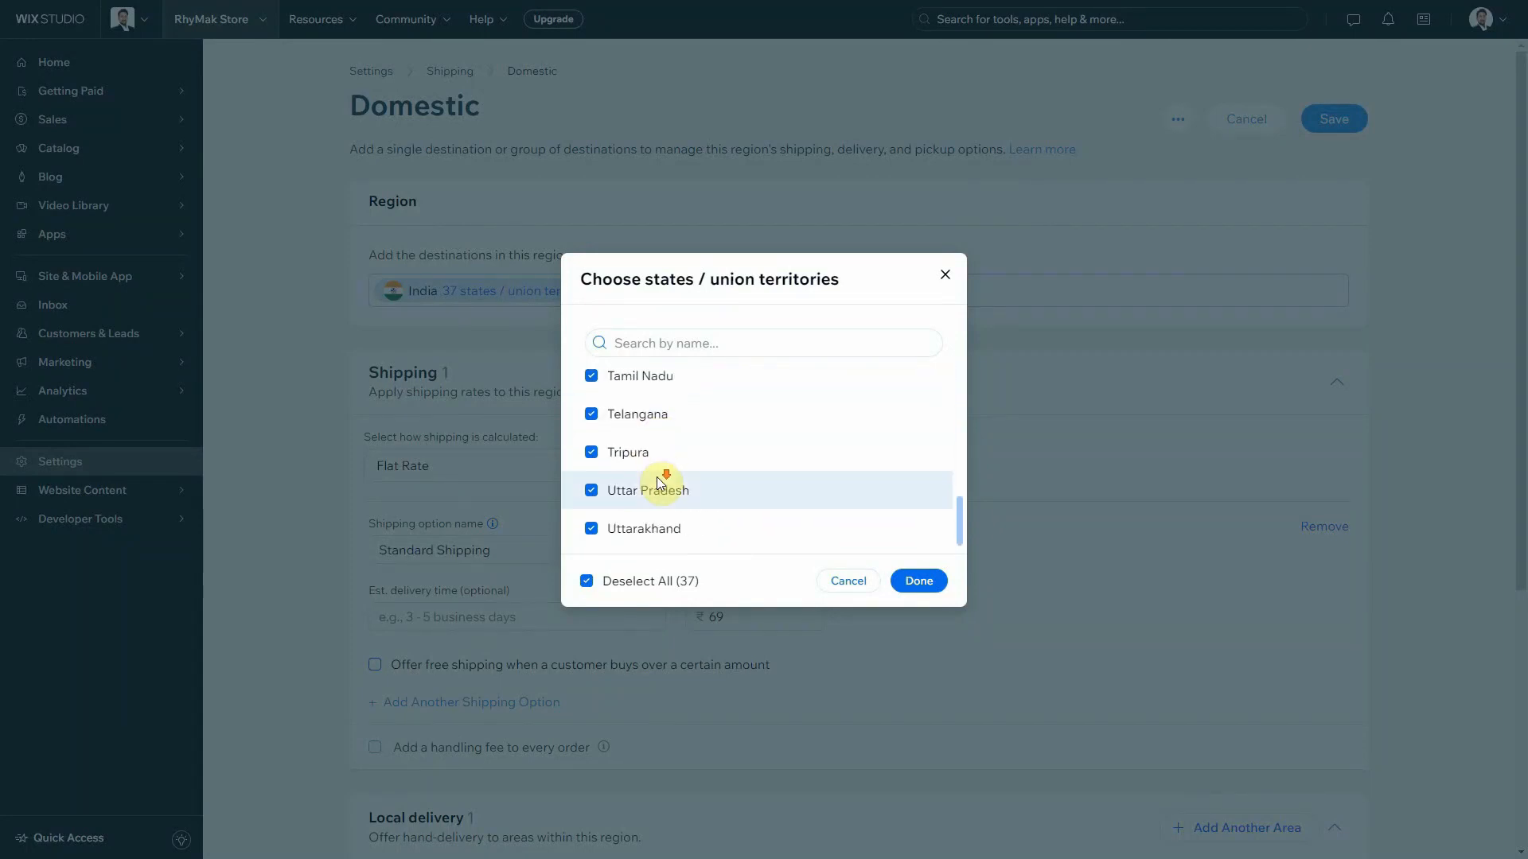
{"action": "scroll", "coordinate": [762, 458], "scroll_direction": "up", "scroll_amount": 15}
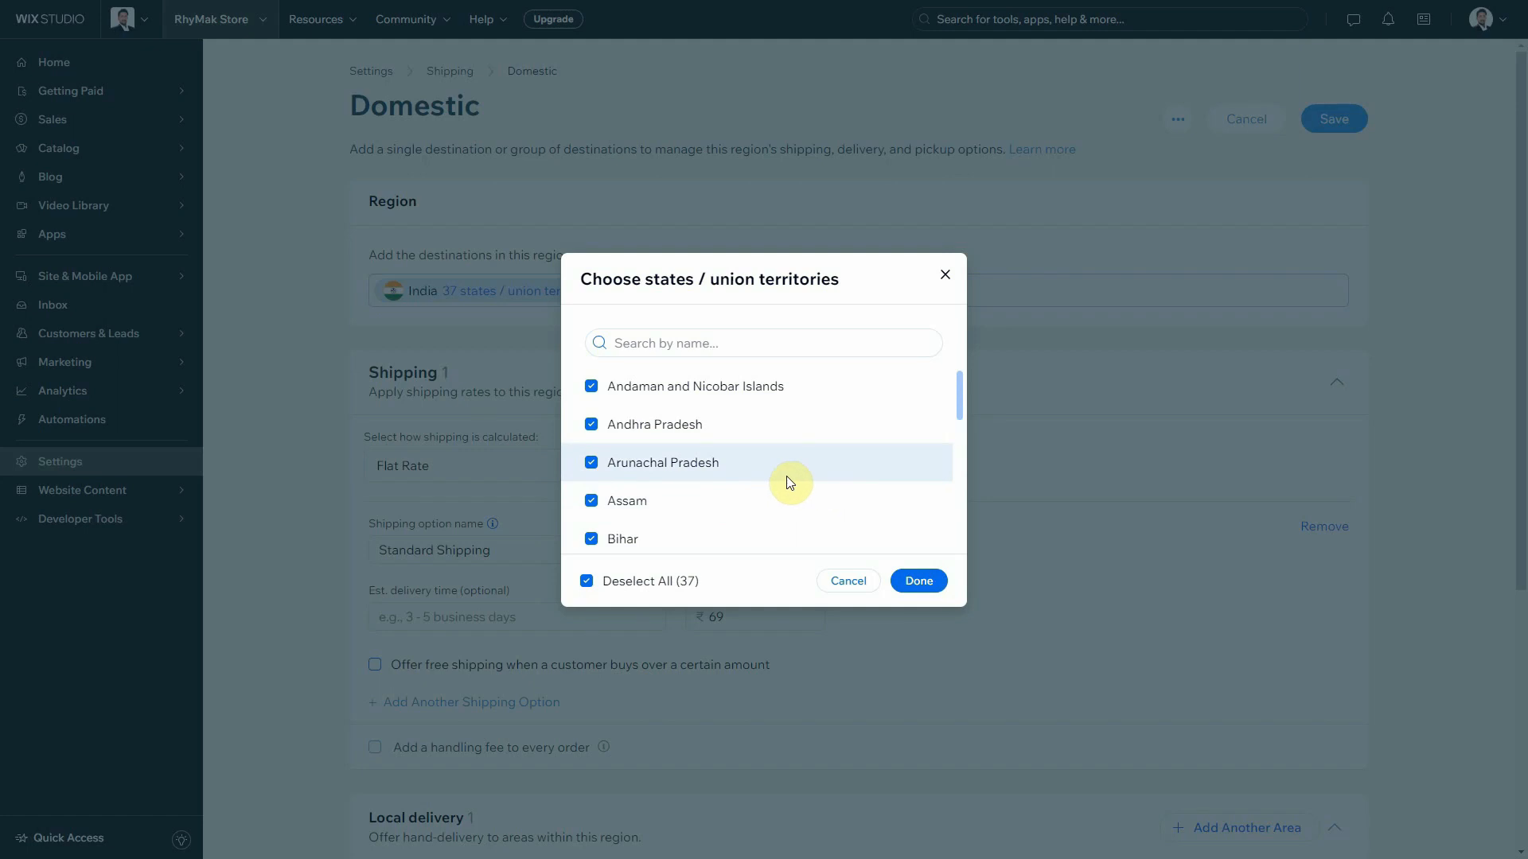
{"action": "scroll", "coordinate": [636, 450], "scroll_direction": "down", "scroll_amount": 3}
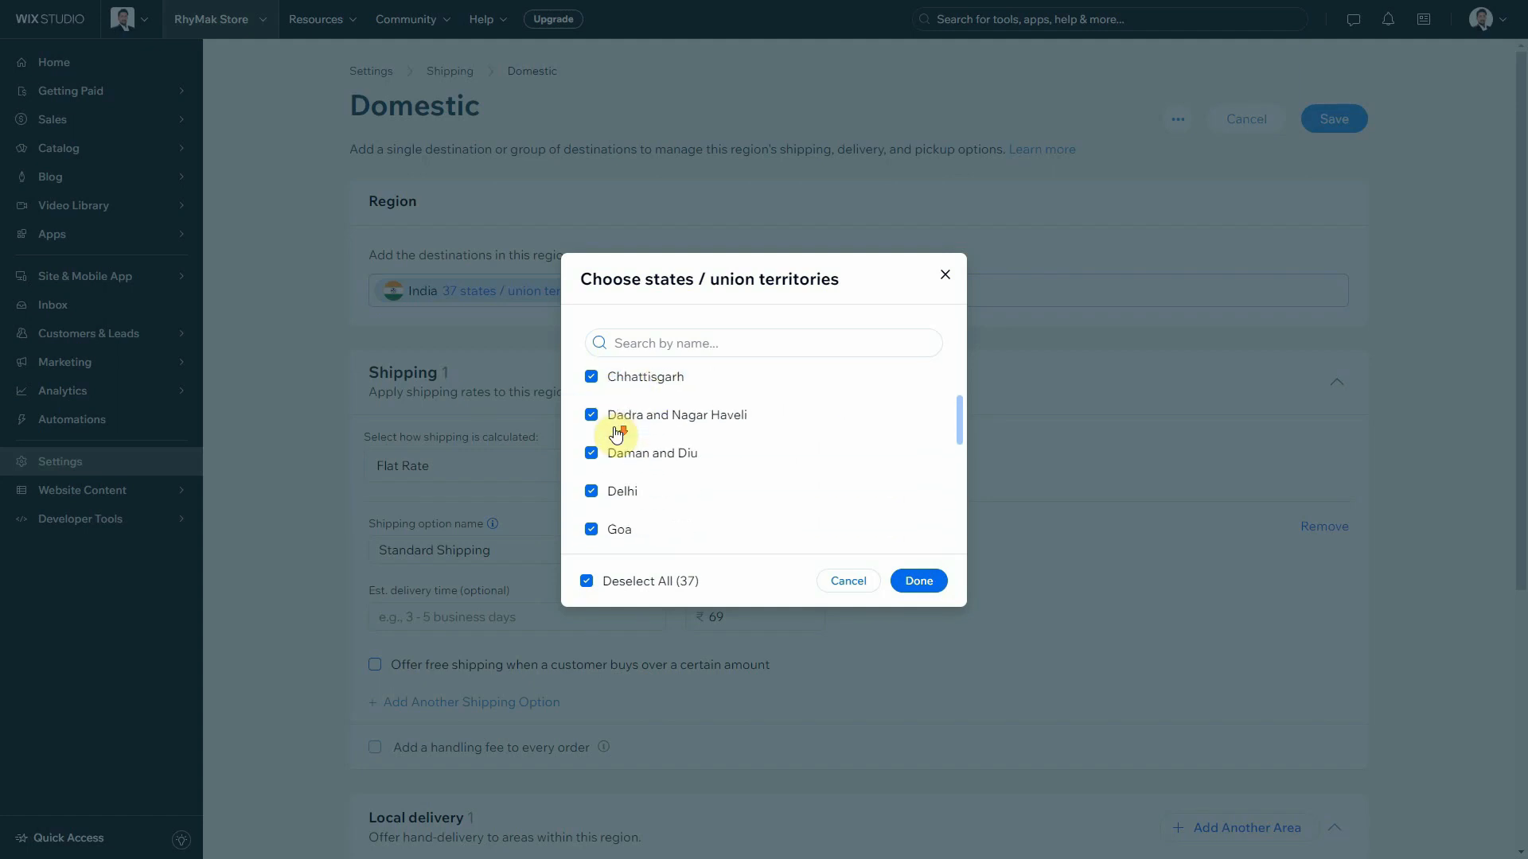
{"action": "left_click", "coordinate": [919, 582]}
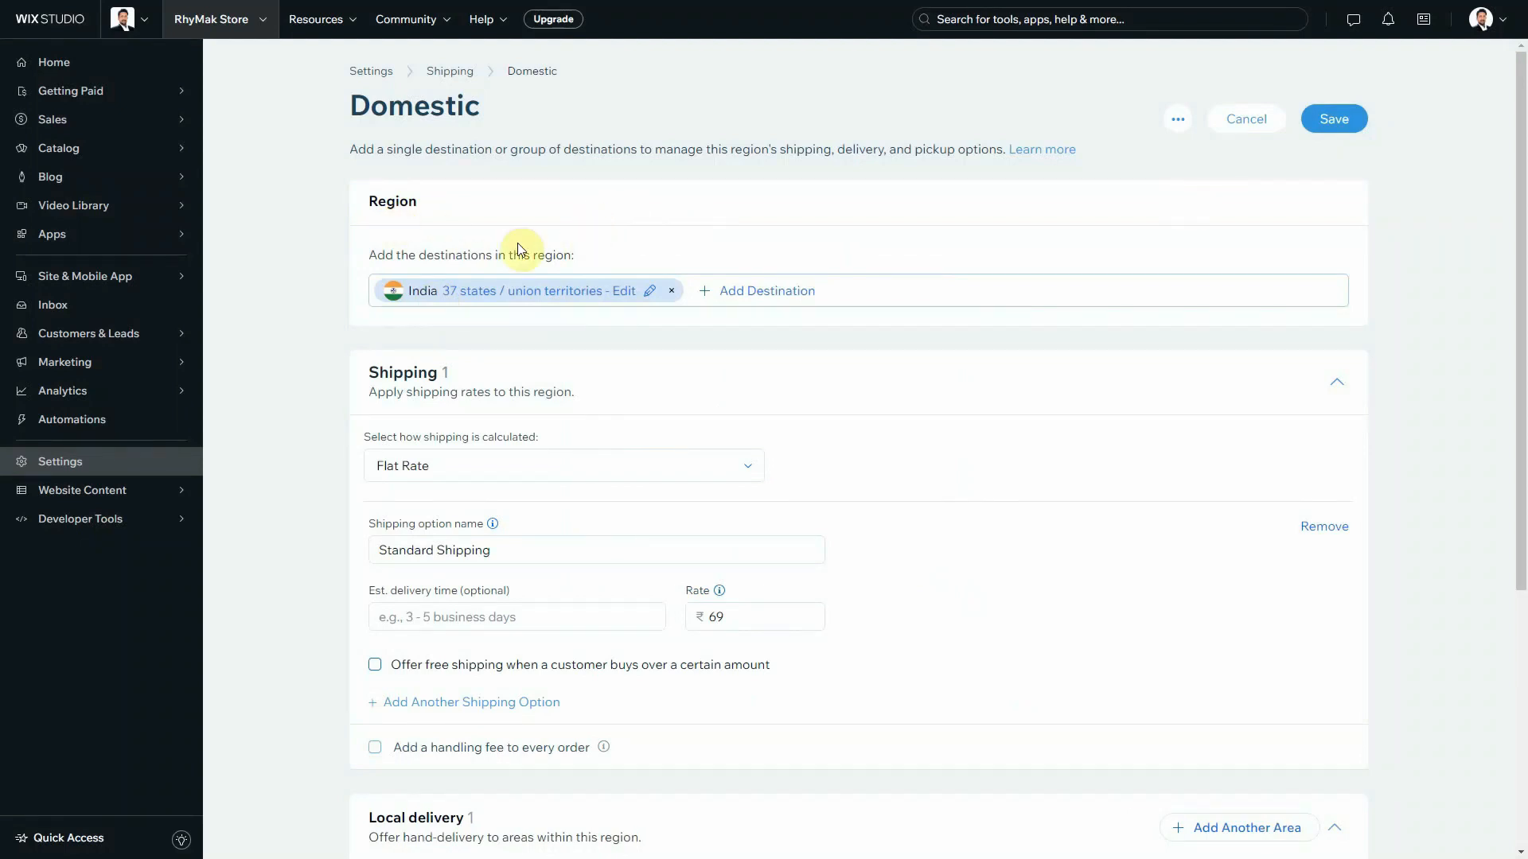
Look through the available shipping calculation methods for the Domestic region
{"action": "scroll", "coordinate": [810, 362], "scroll_direction": "down", "scroll_amount": 2}
{"action": "scroll", "coordinate": [795, 354], "scroll_direction": "up", "scroll_amount": 2}
{"action": "left_click", "coordinate": [747, 467]}
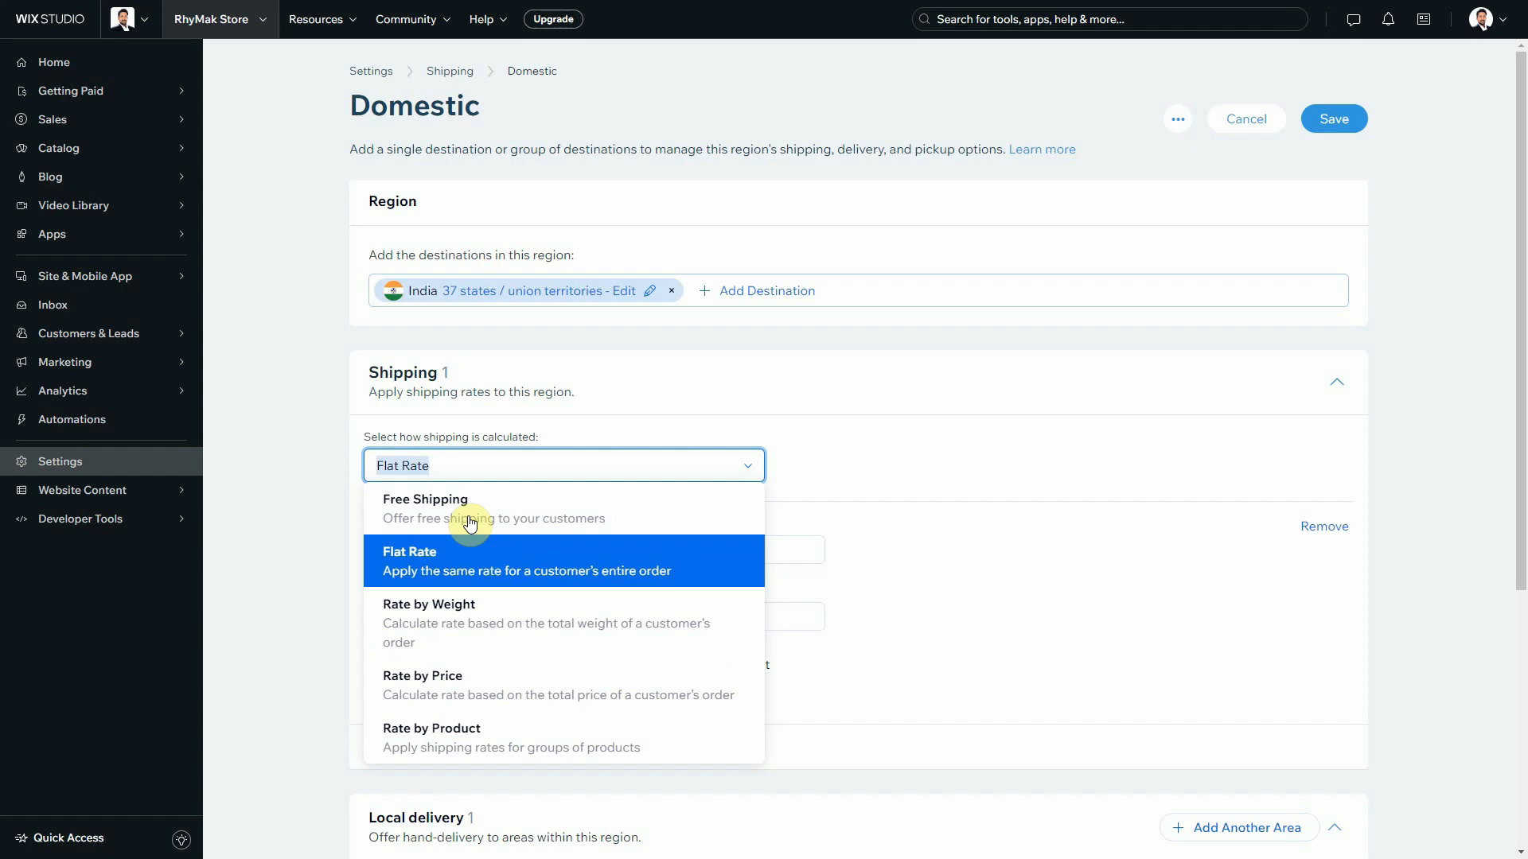
Re-examine the Indian states and union territories covered by the Domestic region without changing the selection
{"action": "left_click", "coordinate": [647, 291]}
{"action": "scroll", "coordinate": [887, 443], "scroll_direction": "down", "scroll_amount": 2}
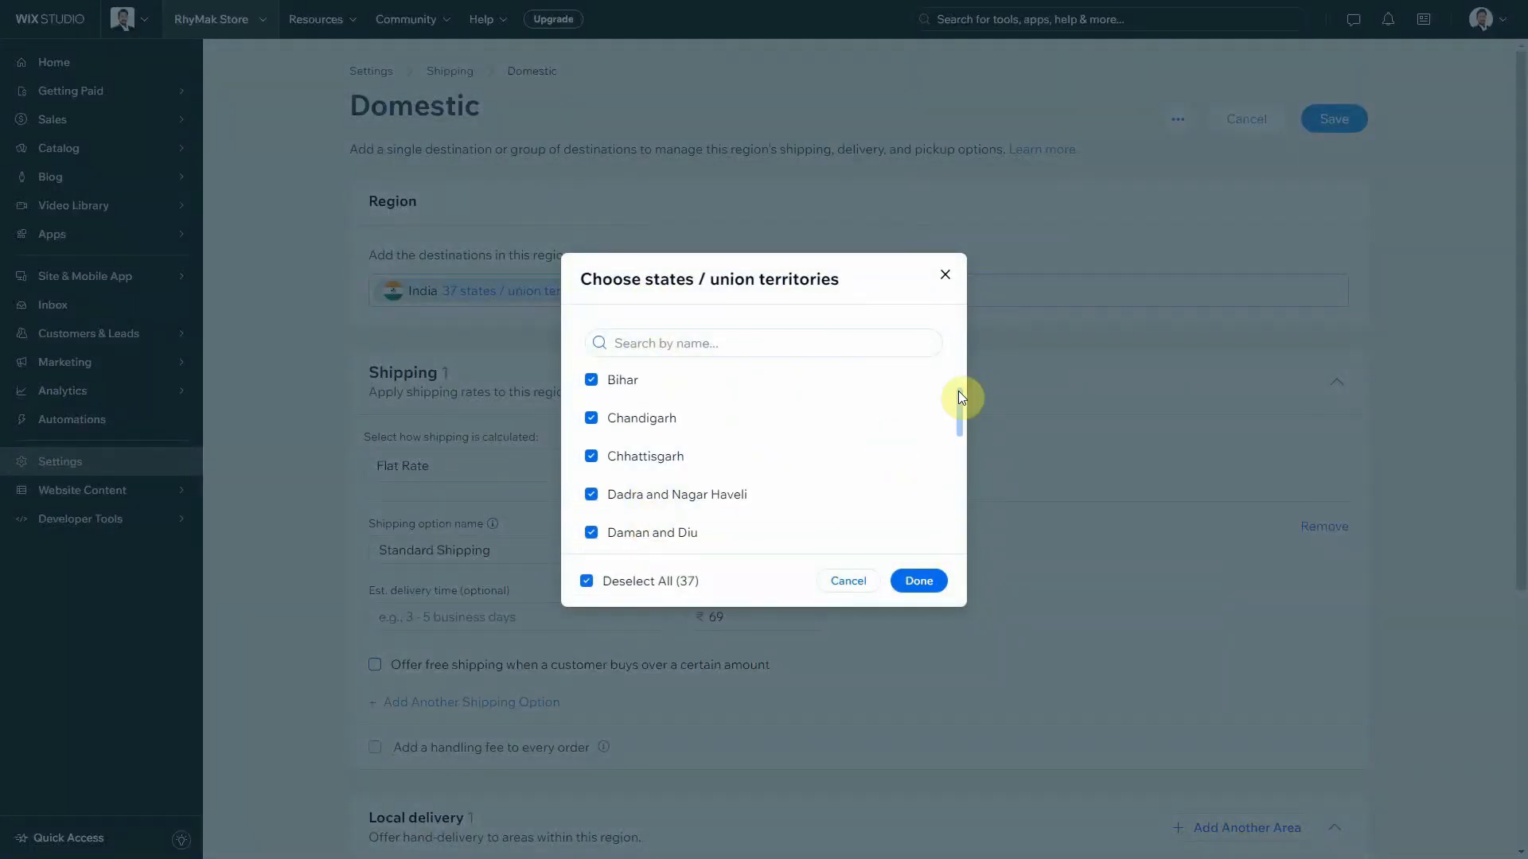
{"action": "scroll", "coordinate": [948, 275], "scroll_direction": "up", "scroll_amount": 2}
{"action": "left_click", "coordinate": [946, 275]}
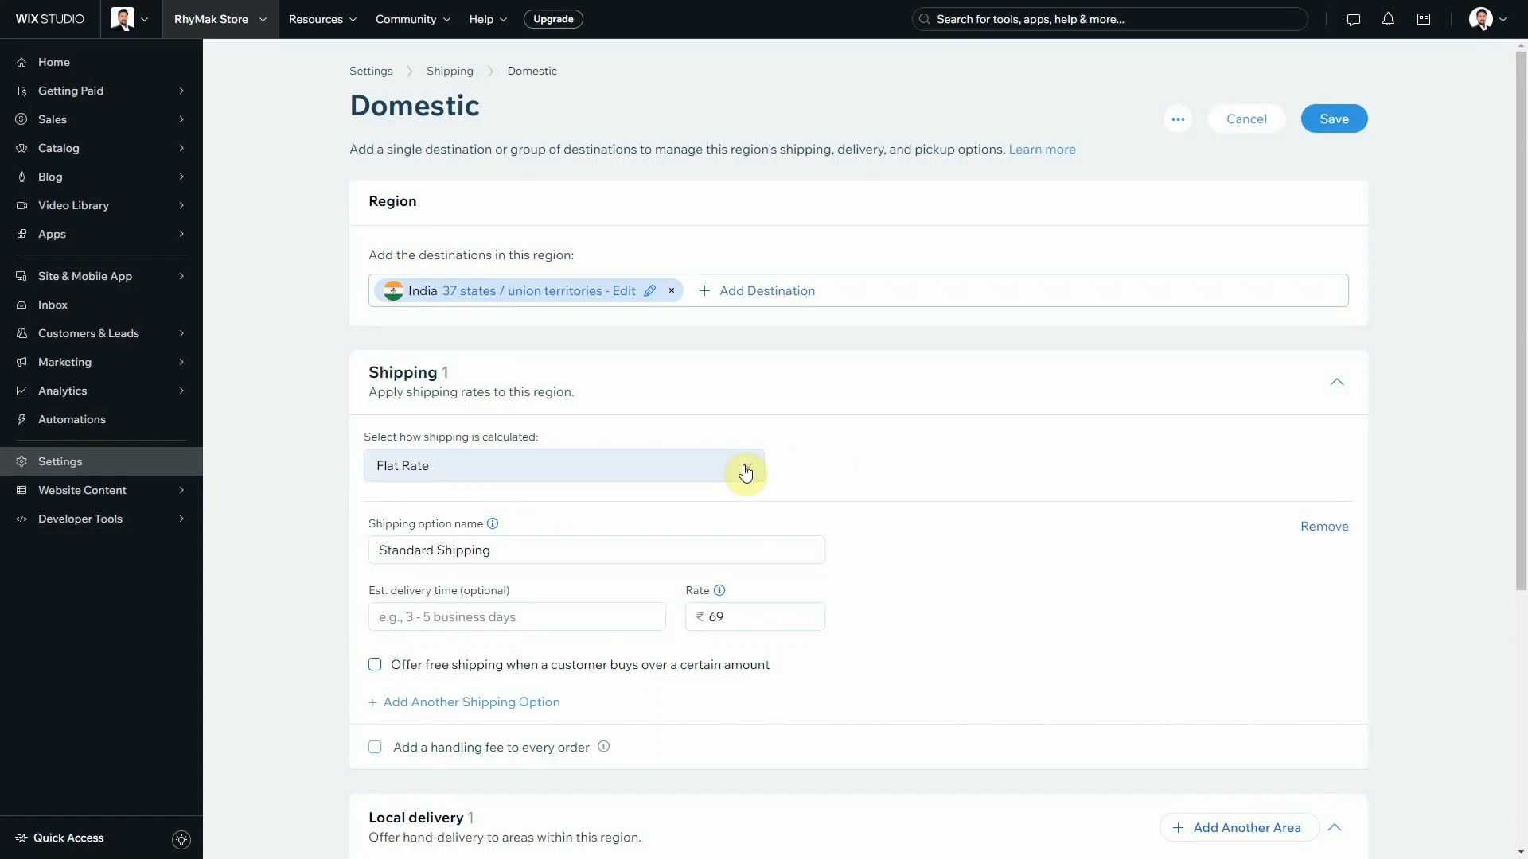
{"action": "left_click", "coordinate": [641, 292]}
{"action": "scroll", "coordinate": [628, 395], "scroll_direction": "down", "scroll_amount": 2}
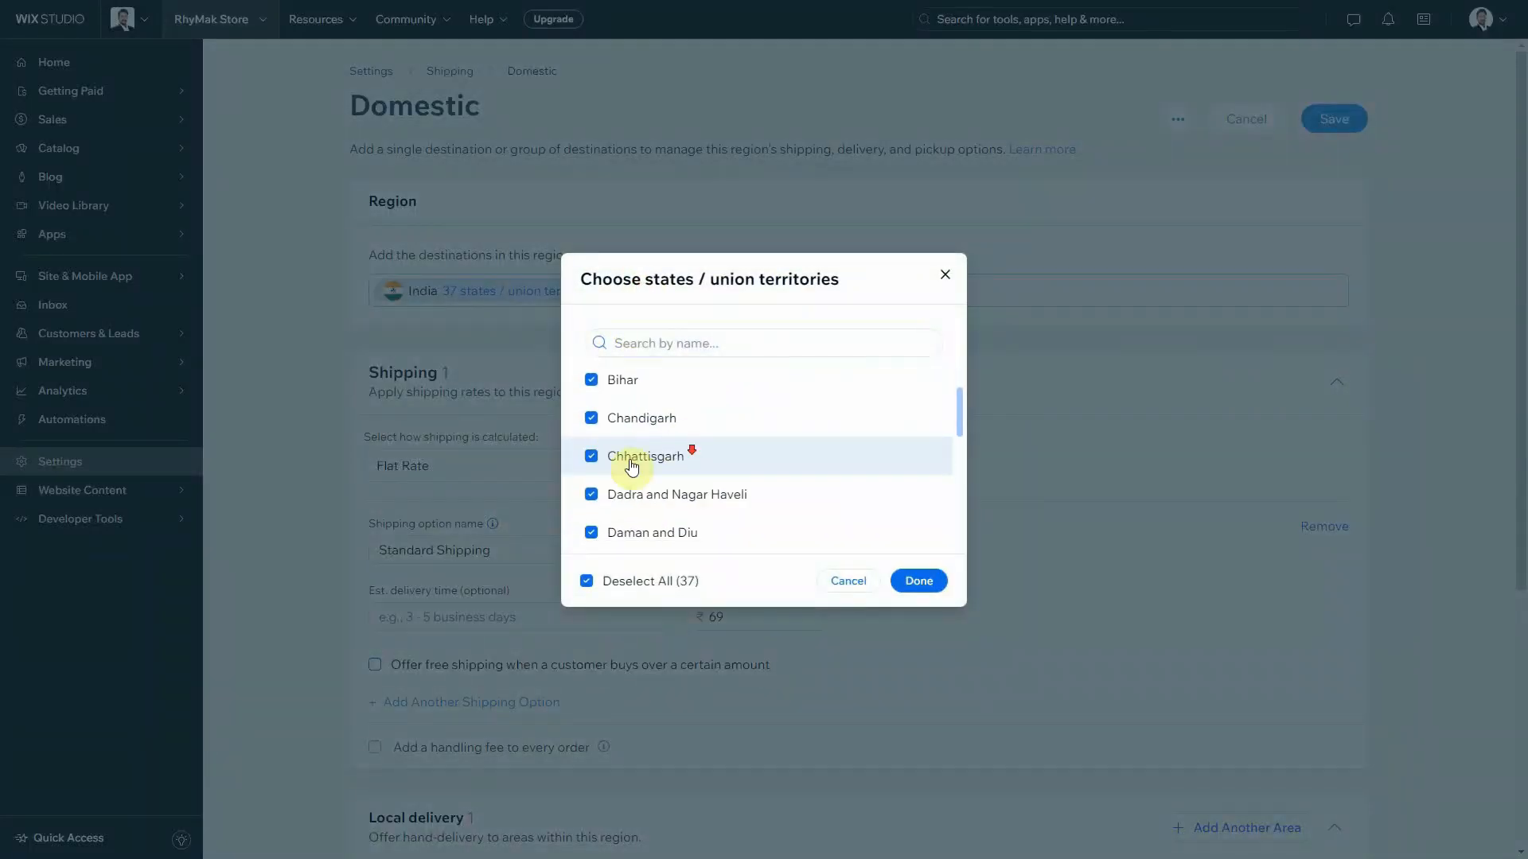
{"action": "left_click", "coordinate": [946, 275]}
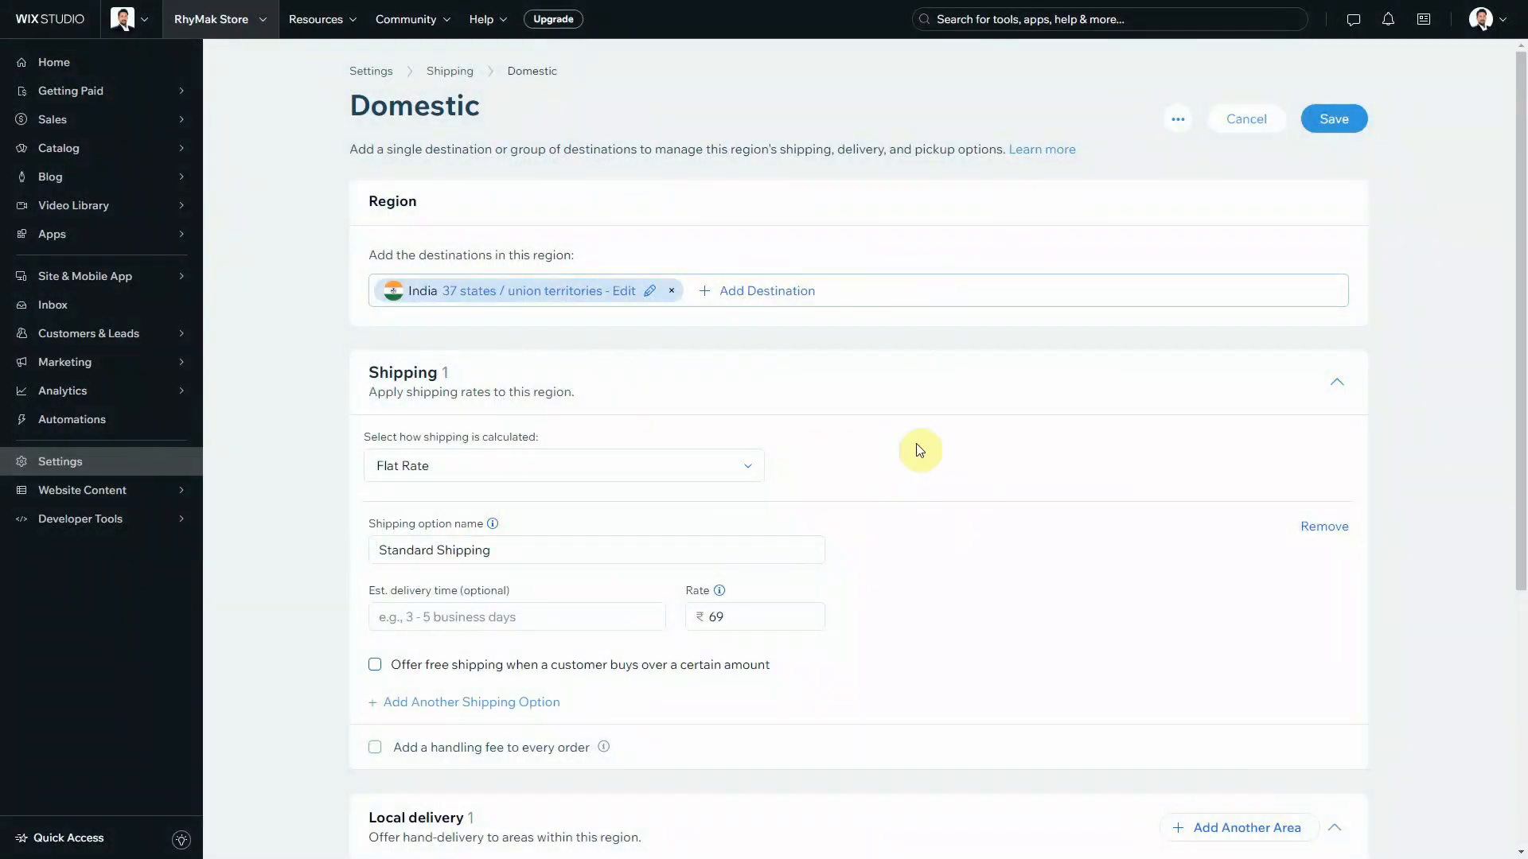
{"action": "left_click", "coordinate": [643, 296]}
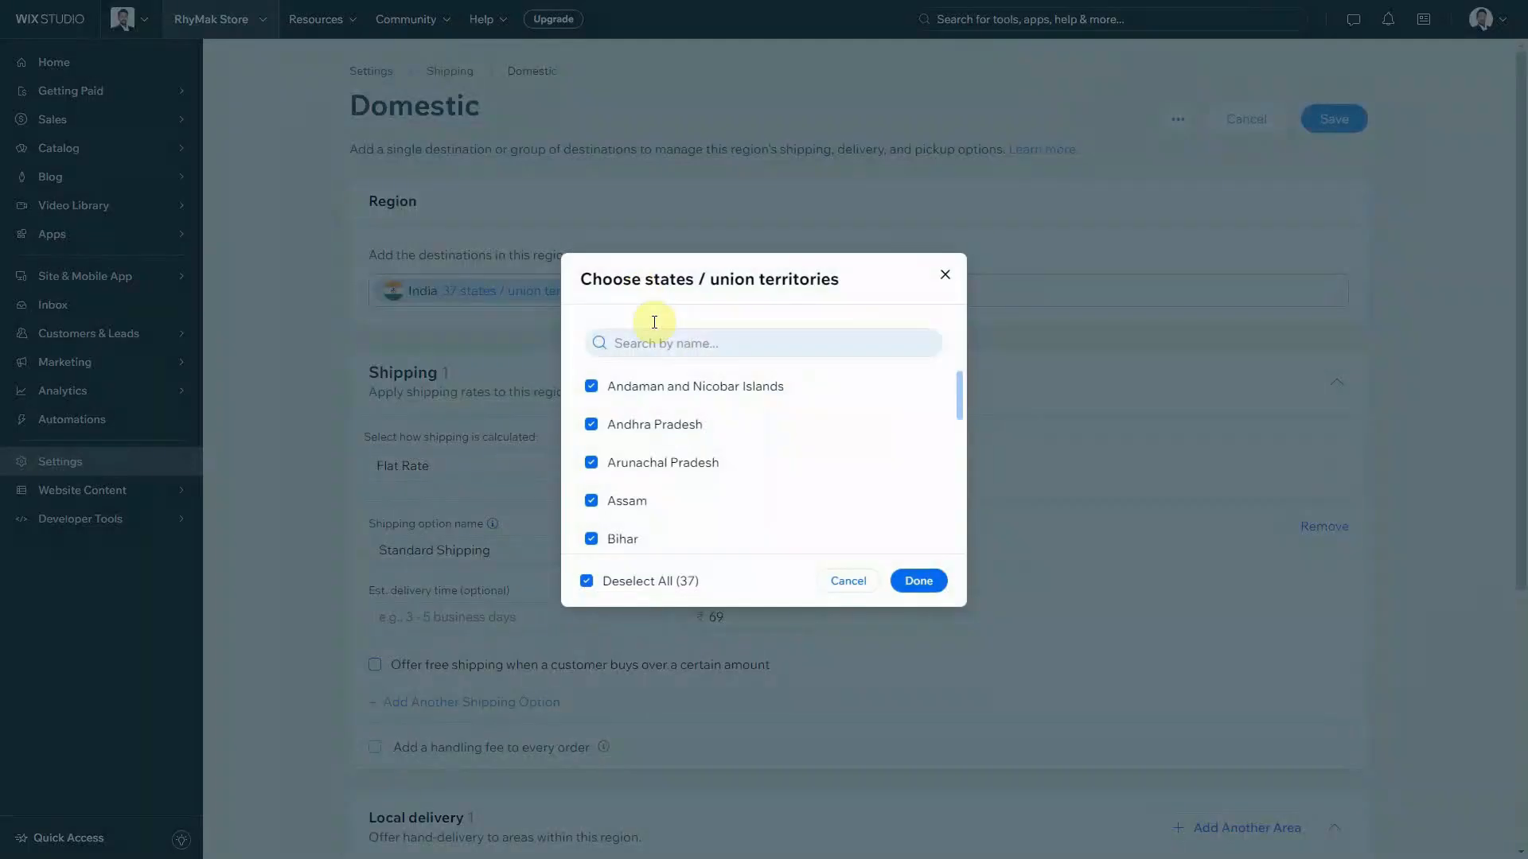
{"action": "scroll", "coordinate": [642, 437], "scroll_direction": "down", "scroll_amount": 3}
{"action": "scroll", "coordinate": [660, 471], "scroll_direction": "up", "scroll_amount": 3}
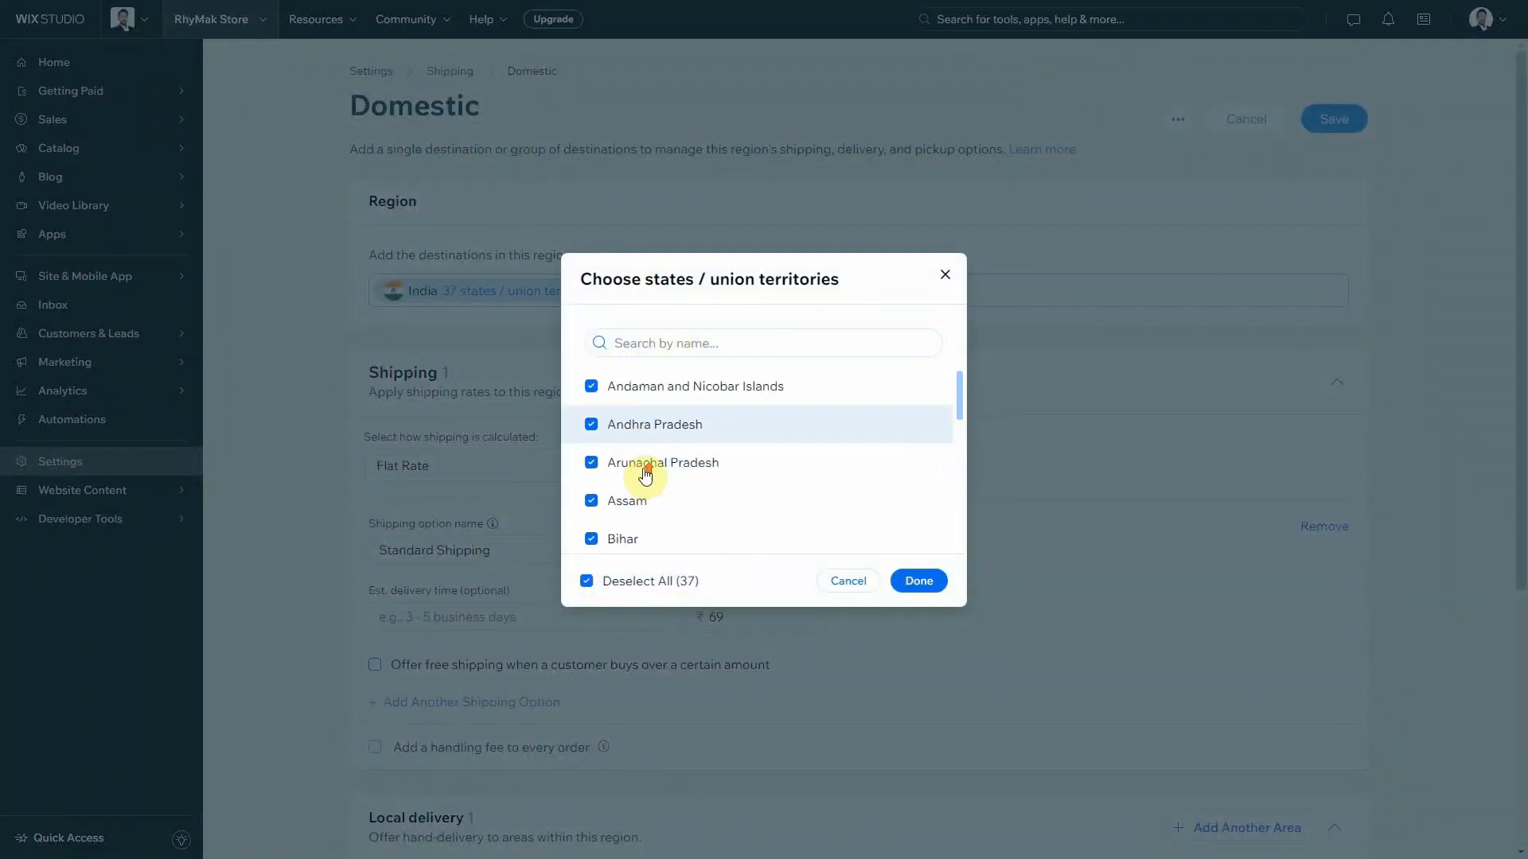
{"action": "left_click", "coordinate": [944, 276]}
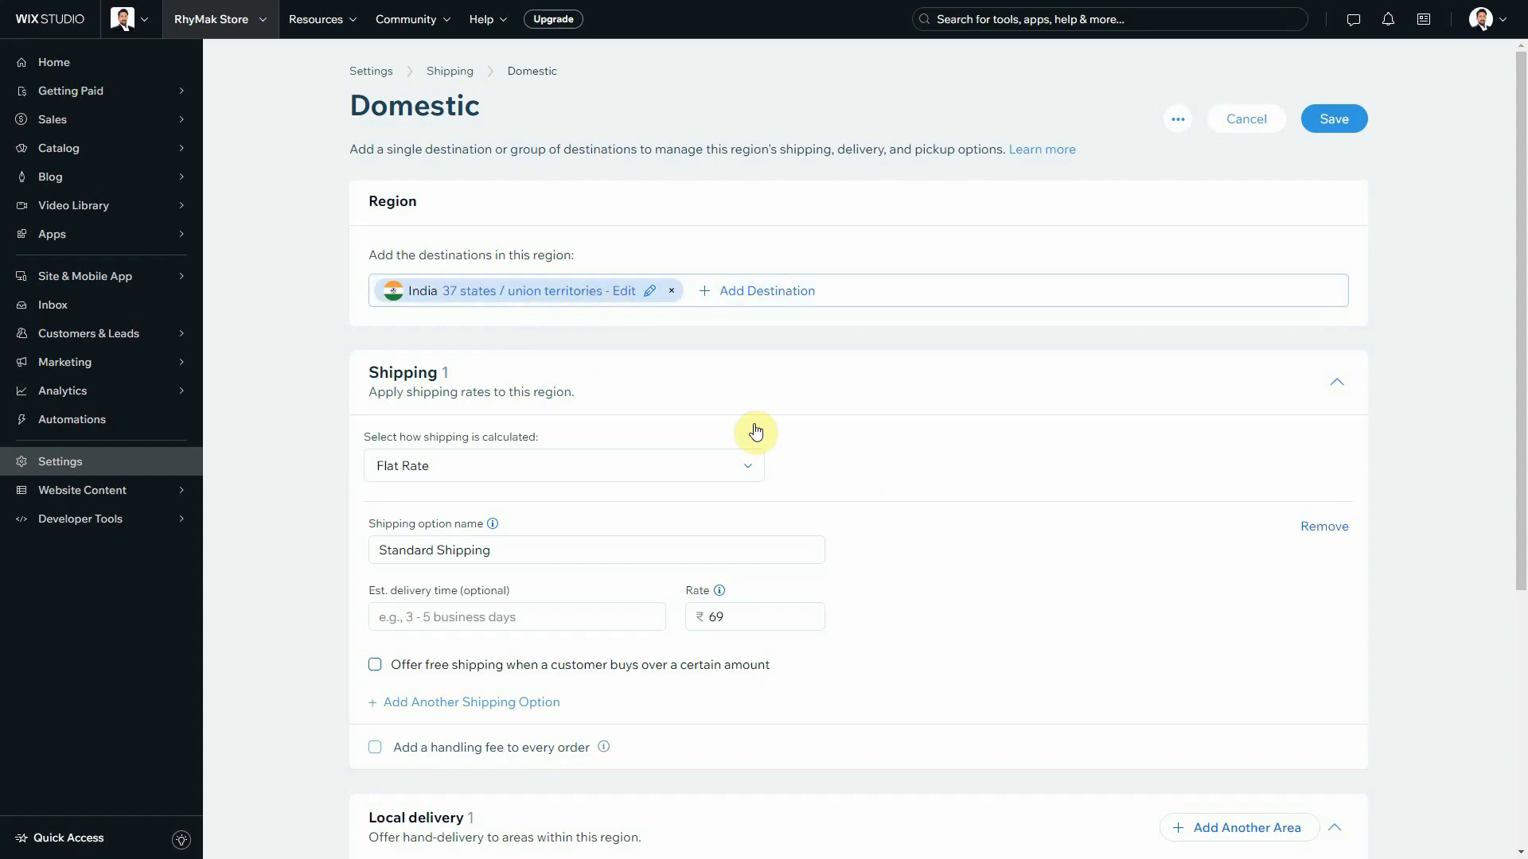
Set the Domestic region's shipping calculation to Free Shipping and check its option name, delivery time and rate fields
{"action": "scroll", "coordinate": [539, 415], "scroll_direction": "down", "scroll_amount": 1}
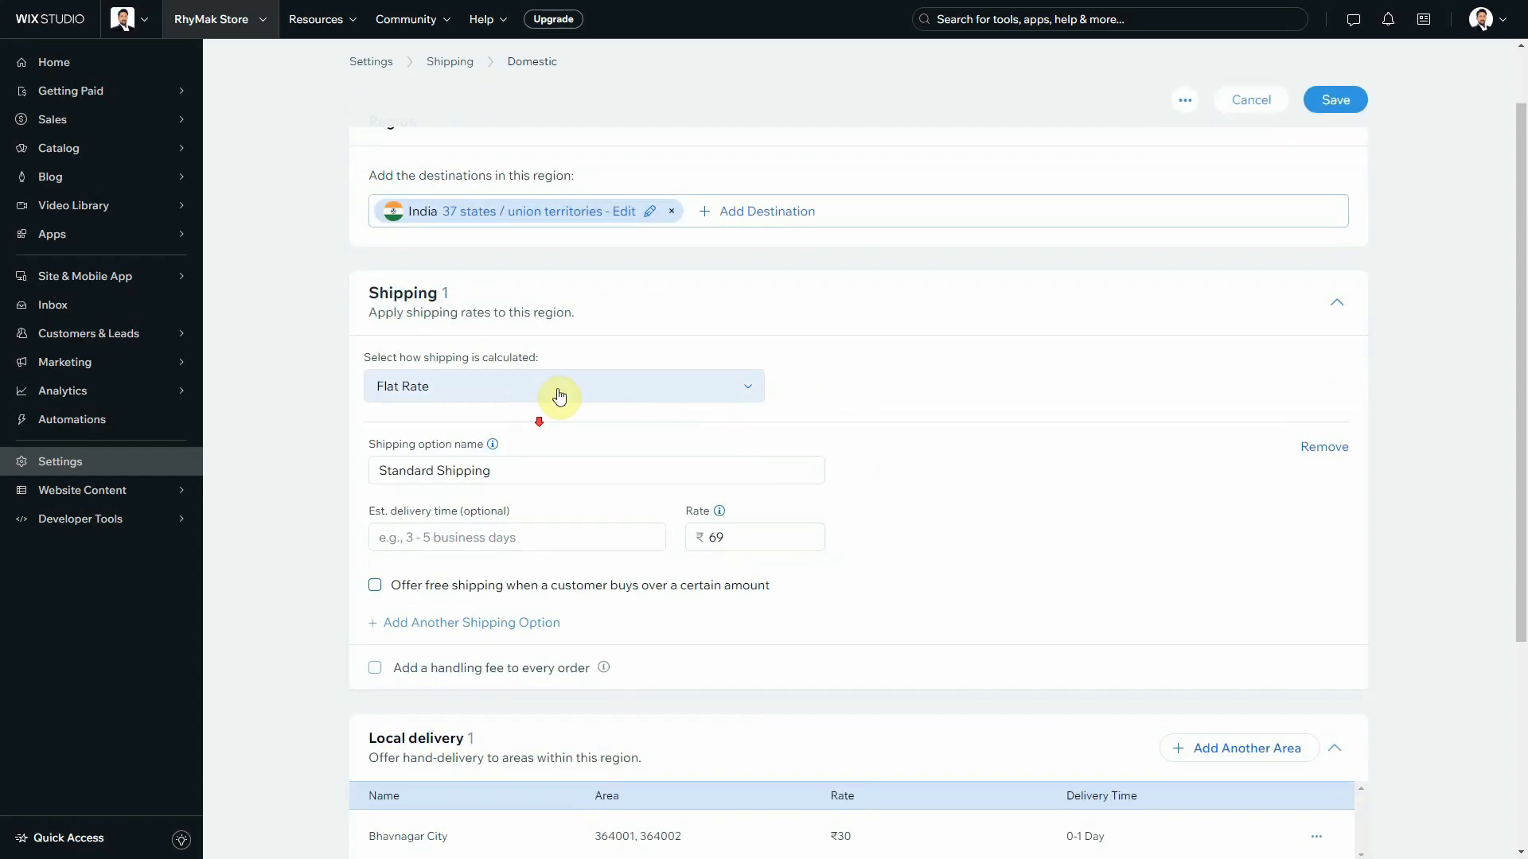
{"action": "scroll", "coordinate": [1305, 451], "scroll_direction": "up", "scroll_amount": 1}
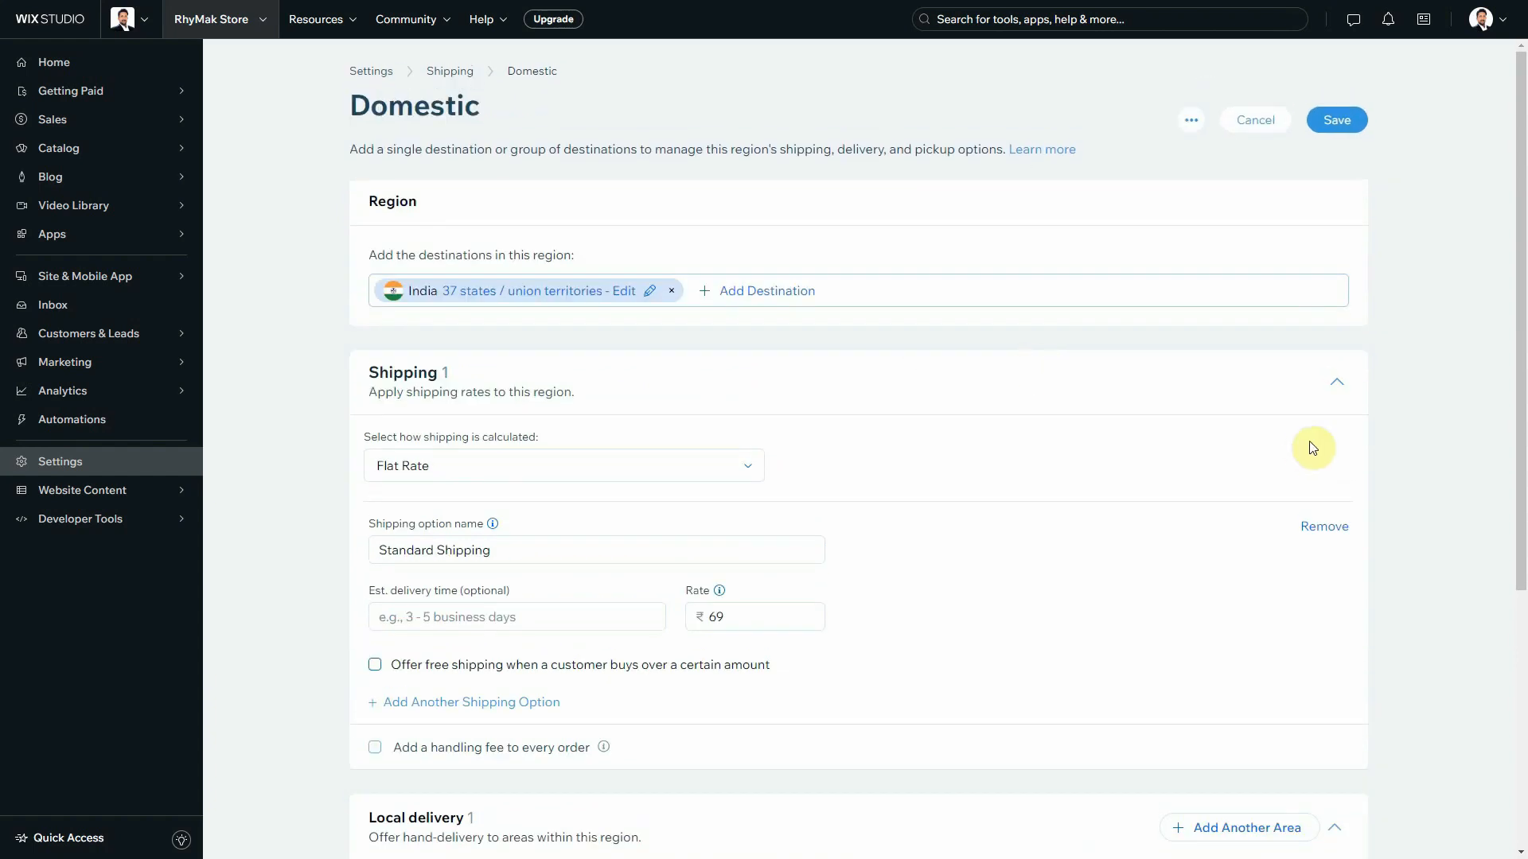
{"action": "scroll", "coordinate": [653, 326], "scroll_direction": "down", "scroll_amount": 1}
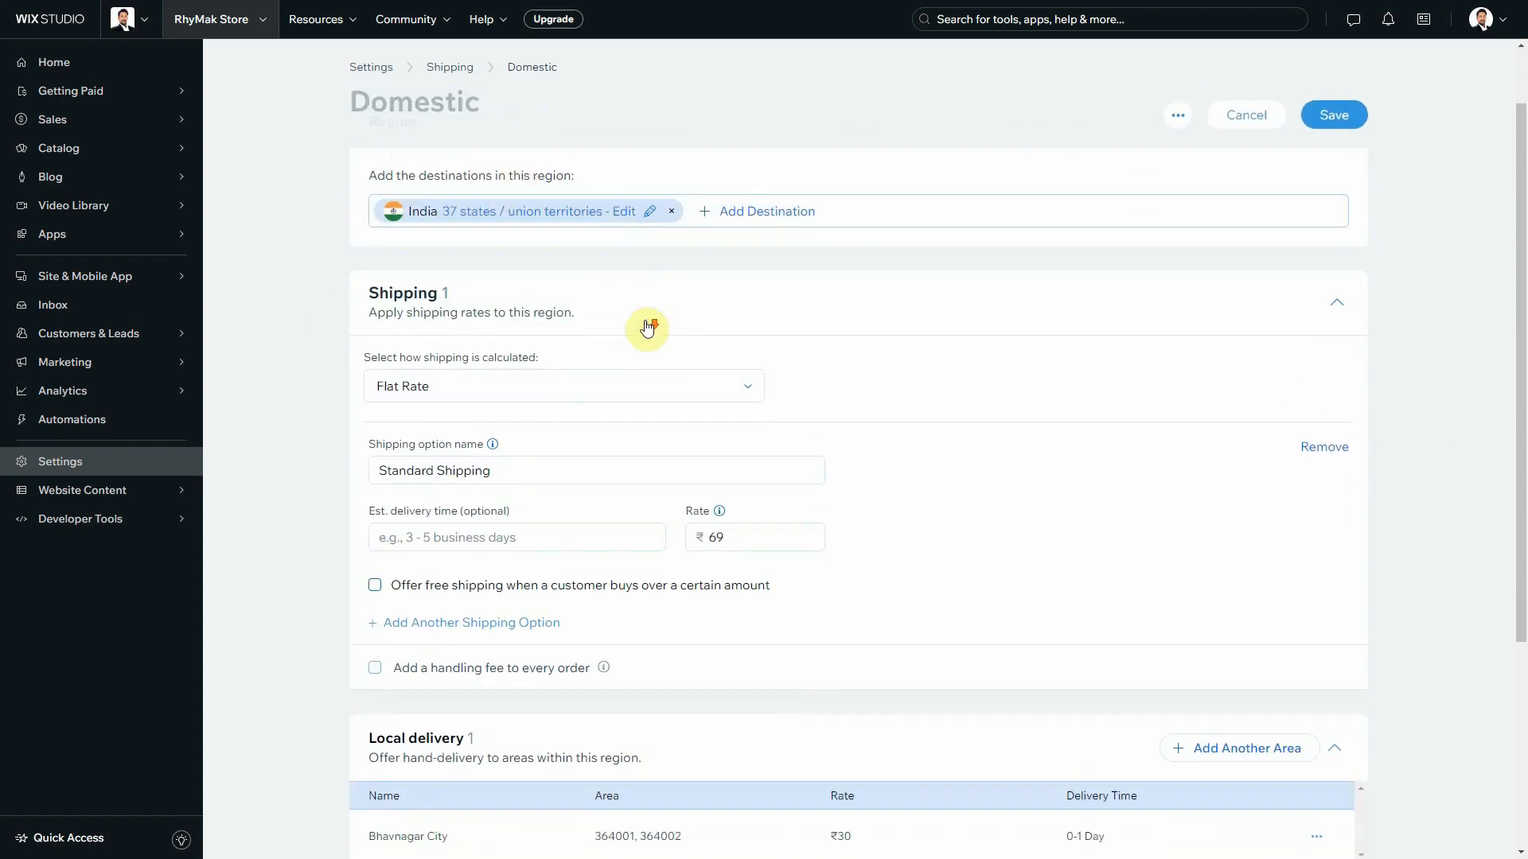
{"action": "left_click", "coordinate": [726, 390]}
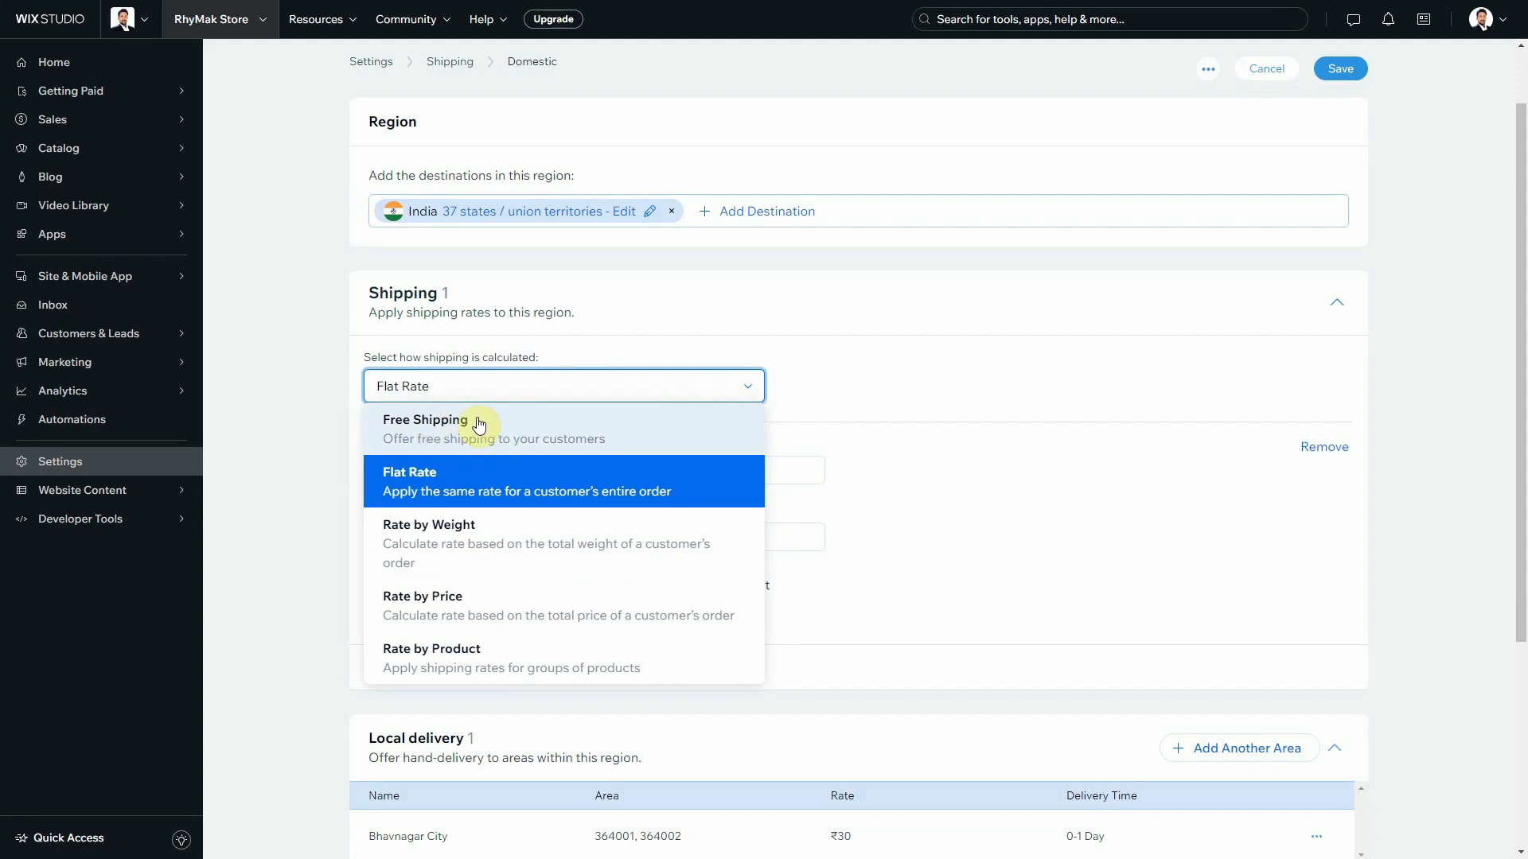
{"action": "left_click", "coordinate": [522, 431]}
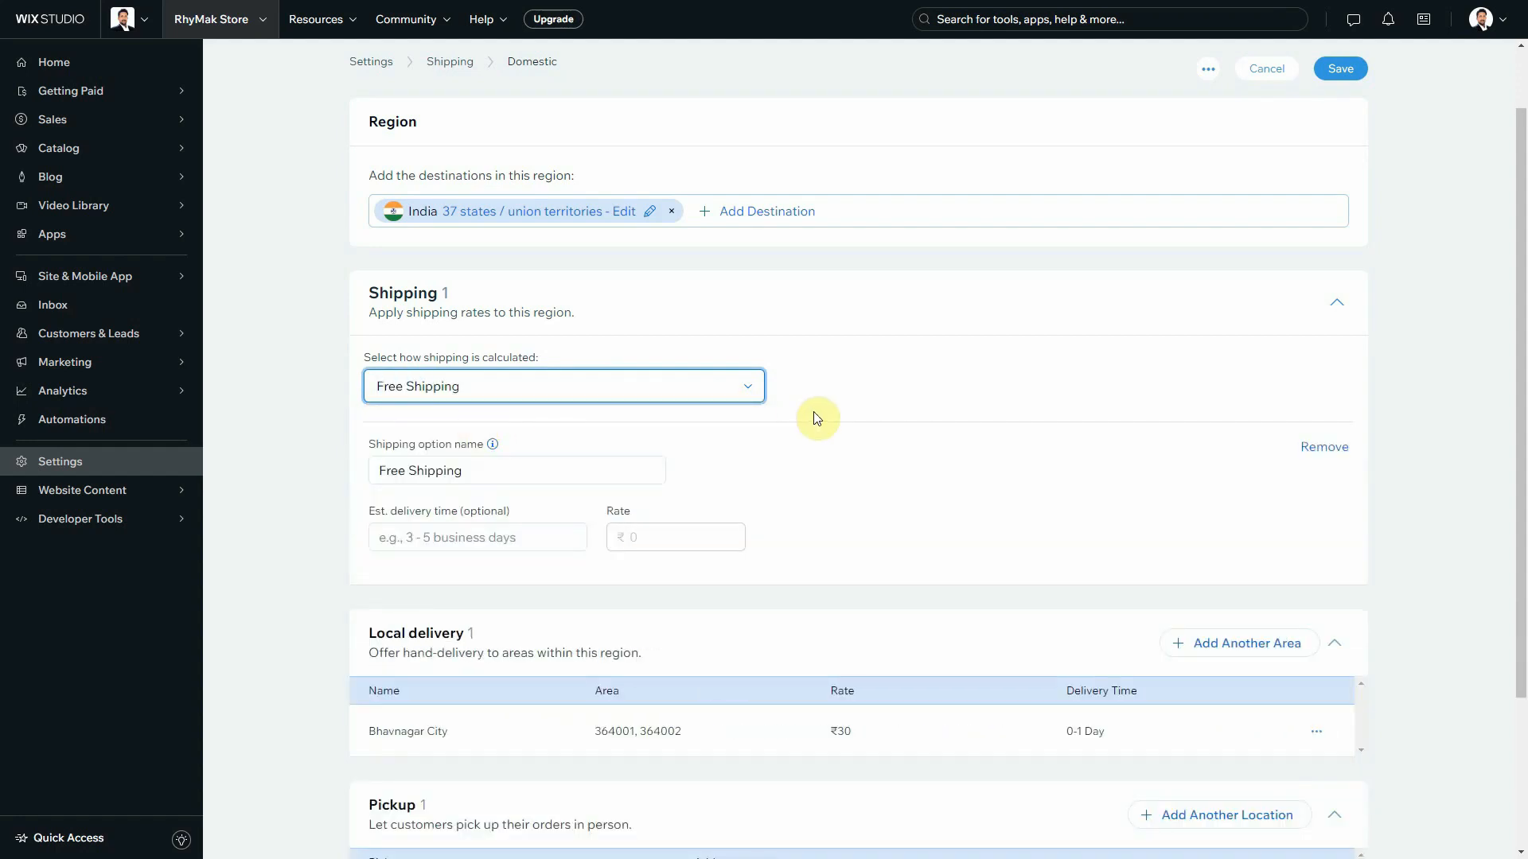
{"action": "scroll", "coordinate": [573, 362], "scroll_direction": "down", "scroll_amount": 2}
{"action": "scroll", "coordinate": [699, 324], "scroll_direction": "up", "scroll_amount": 2}
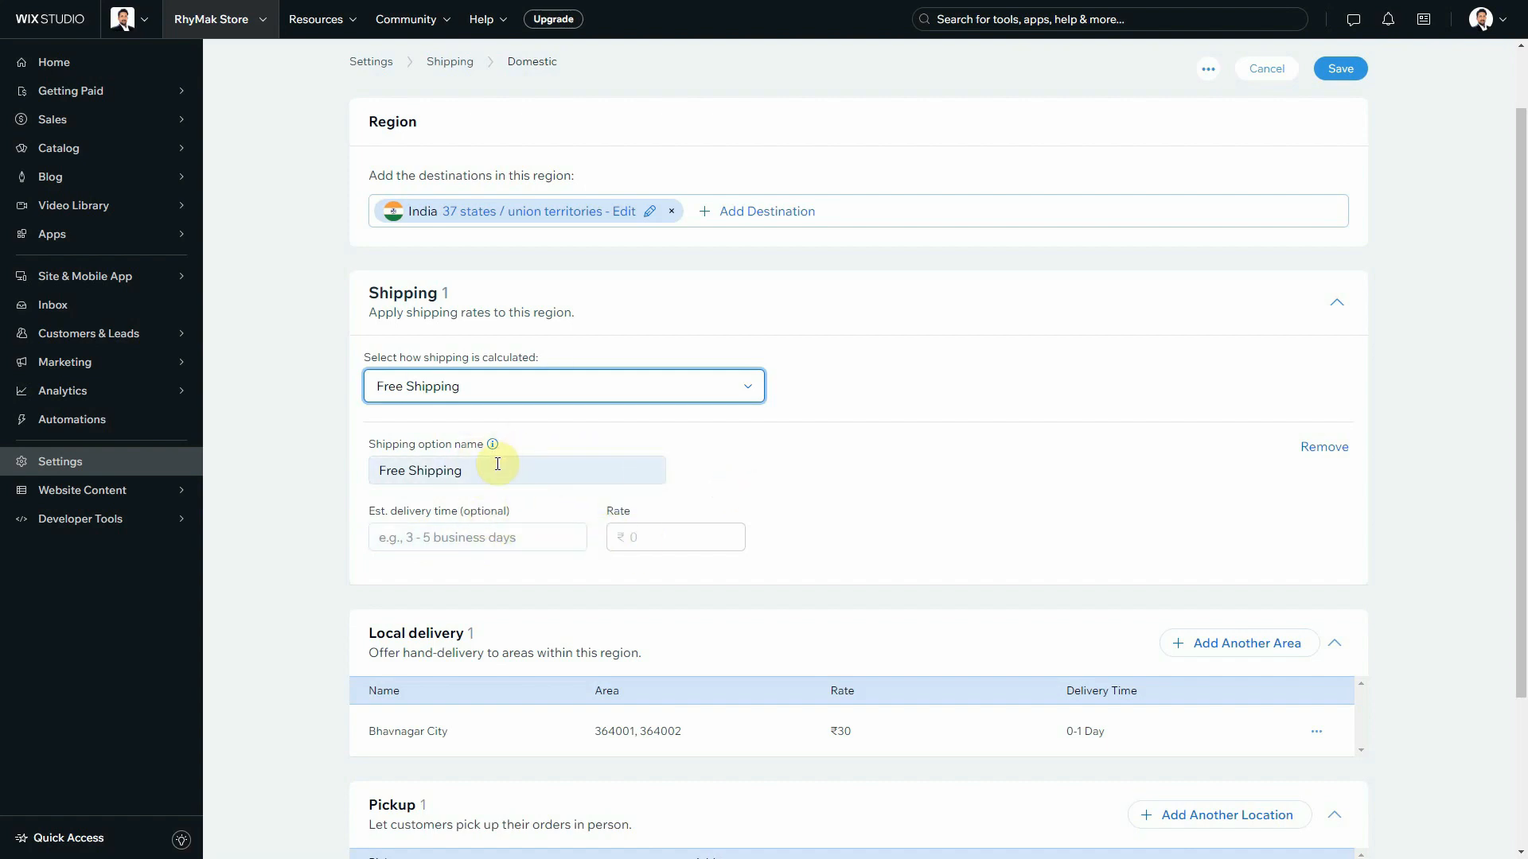
{"action": "left_click", "coordinate": [684, 539]}
Switch the shipping calculation to Flat Rate and toggle the free shipping offer above a certain amount on and off
{"action": "left_click", "coordinate": [745, 388]}
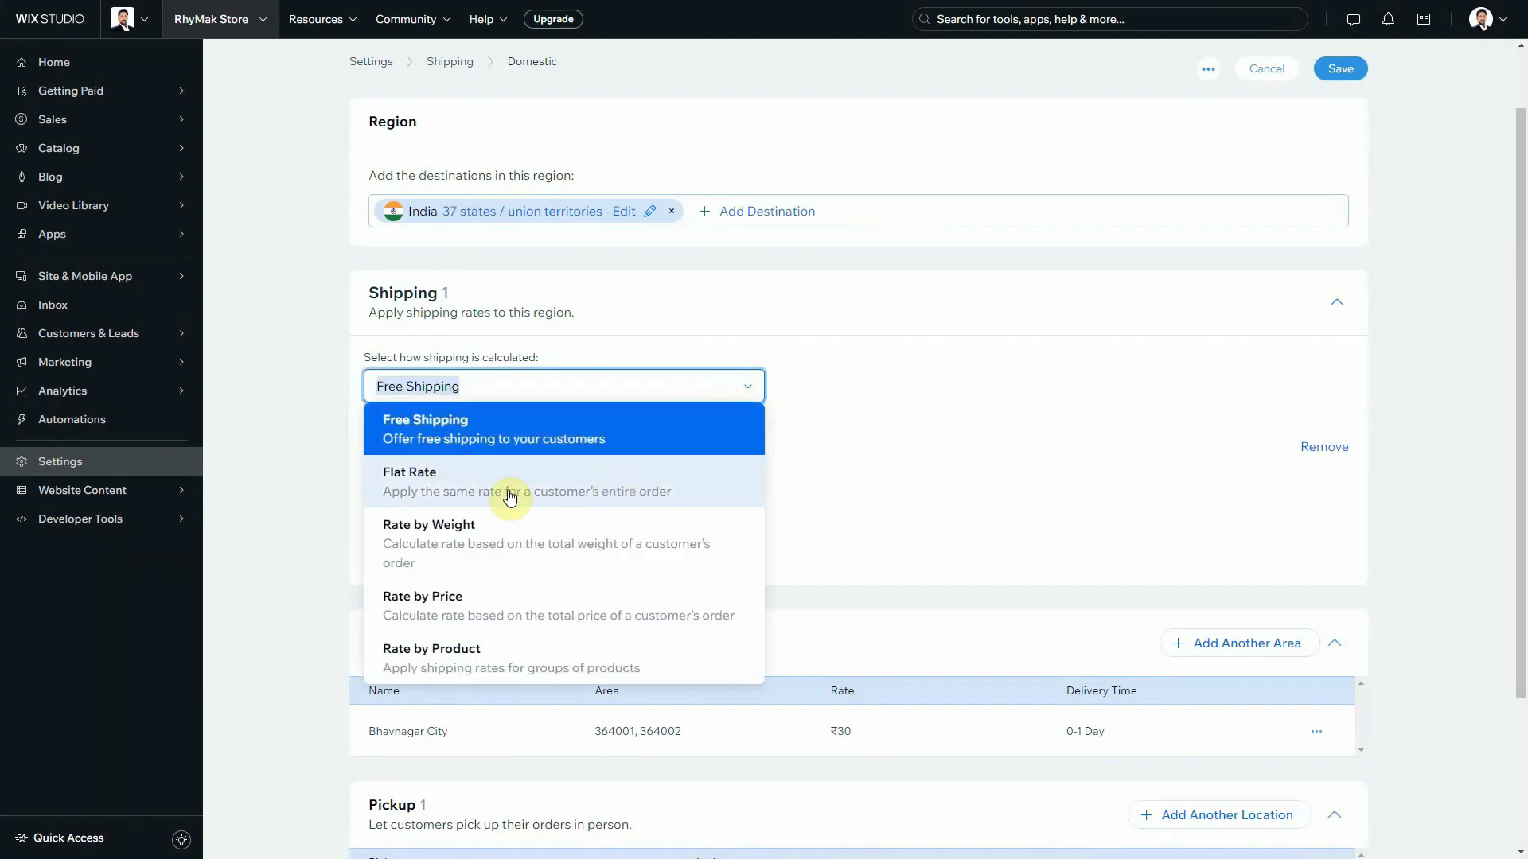
{"action": "left_click", "coordinate": [447, 489]}
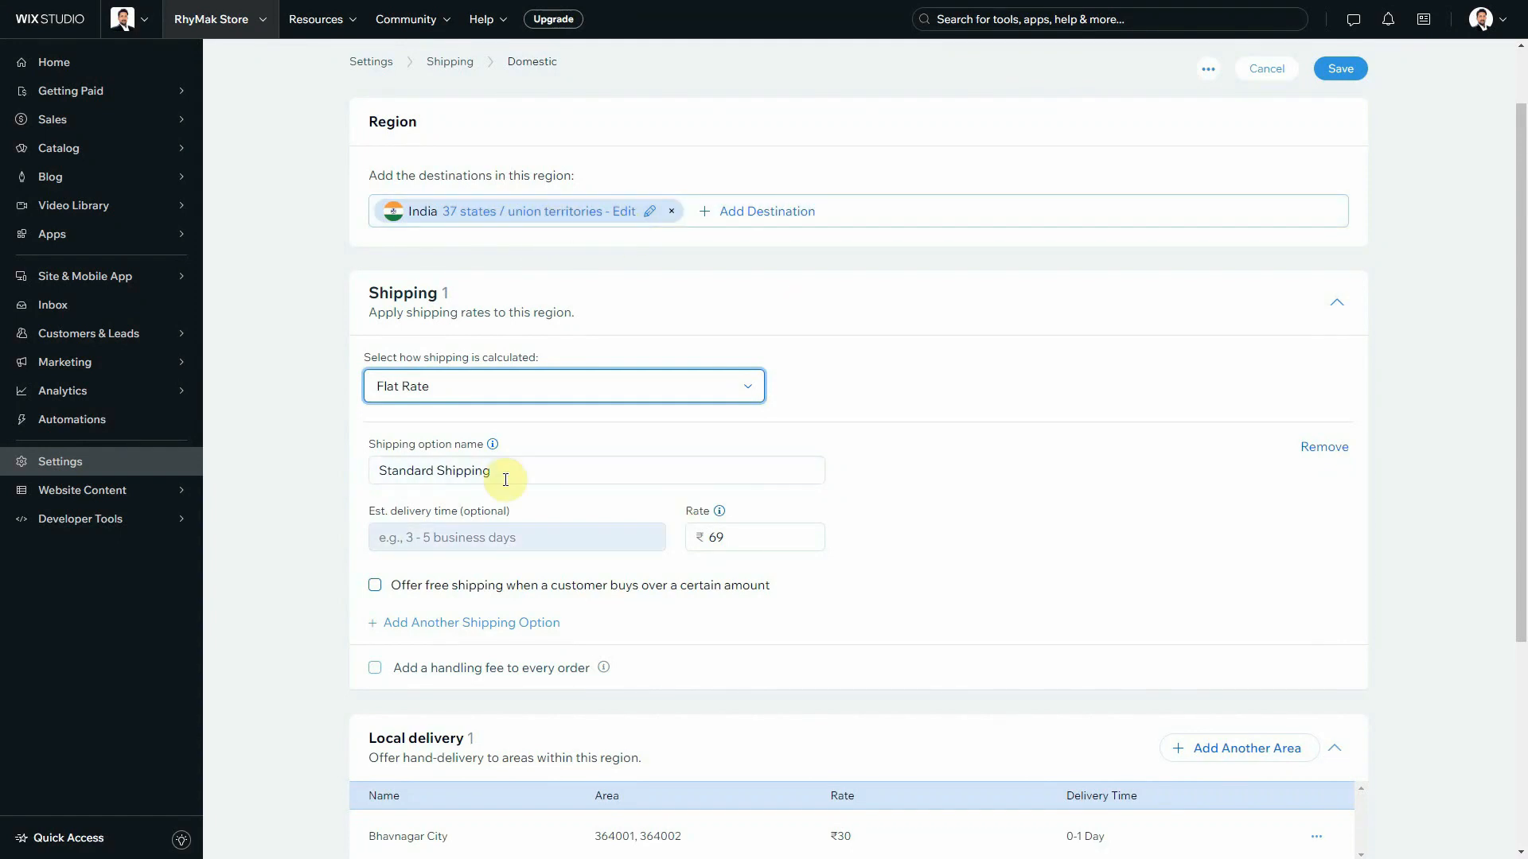
{"action": "left_click", "coordinate": [739, 534]}
{"action": "left_click", "coordinate": [943, 532]}
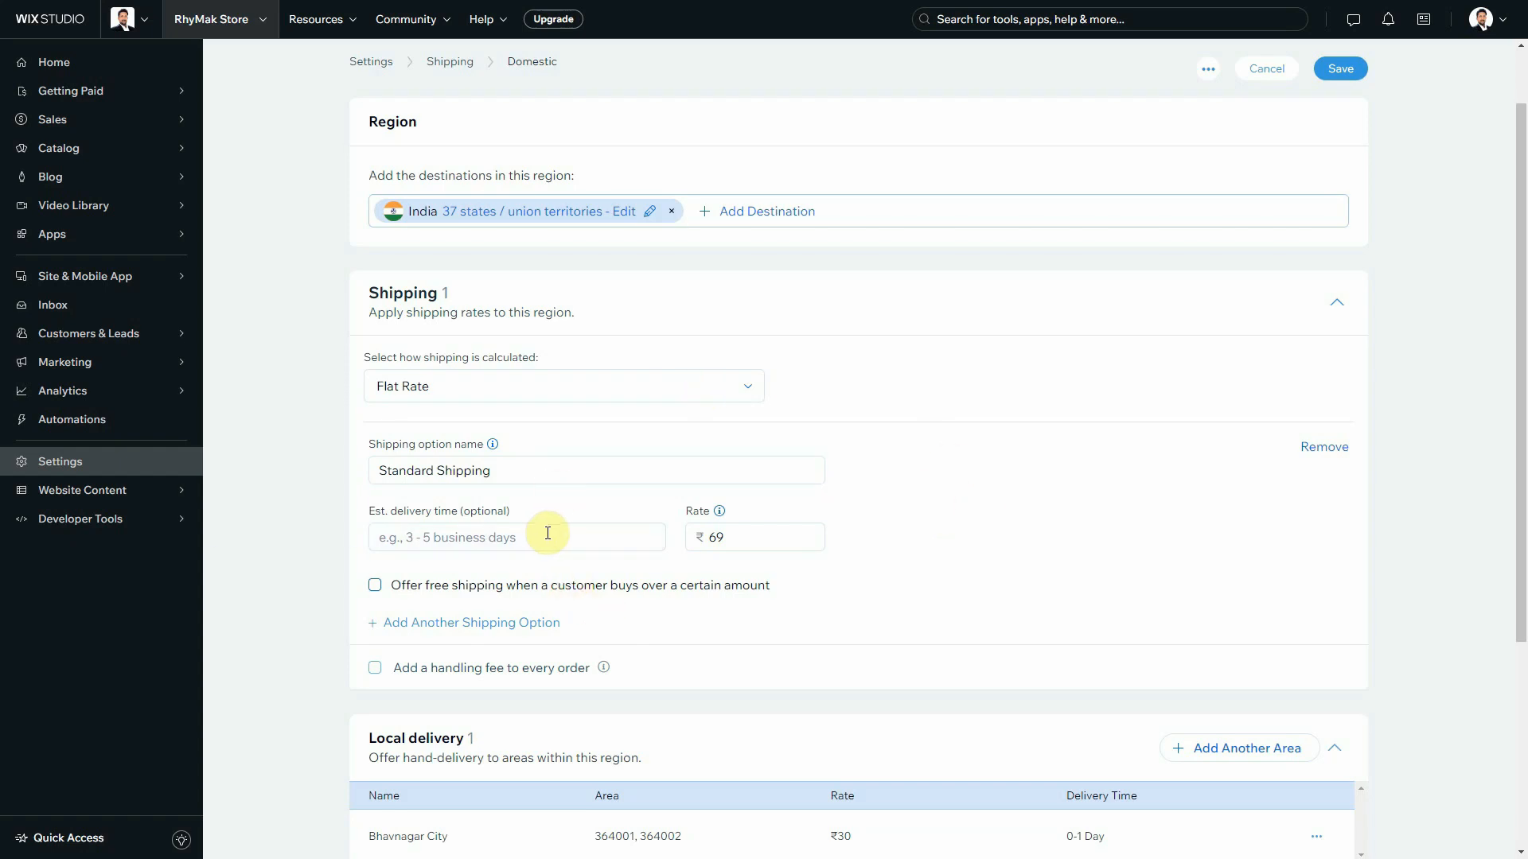
{"action": "left_click", "coordinate": [377, 589]}
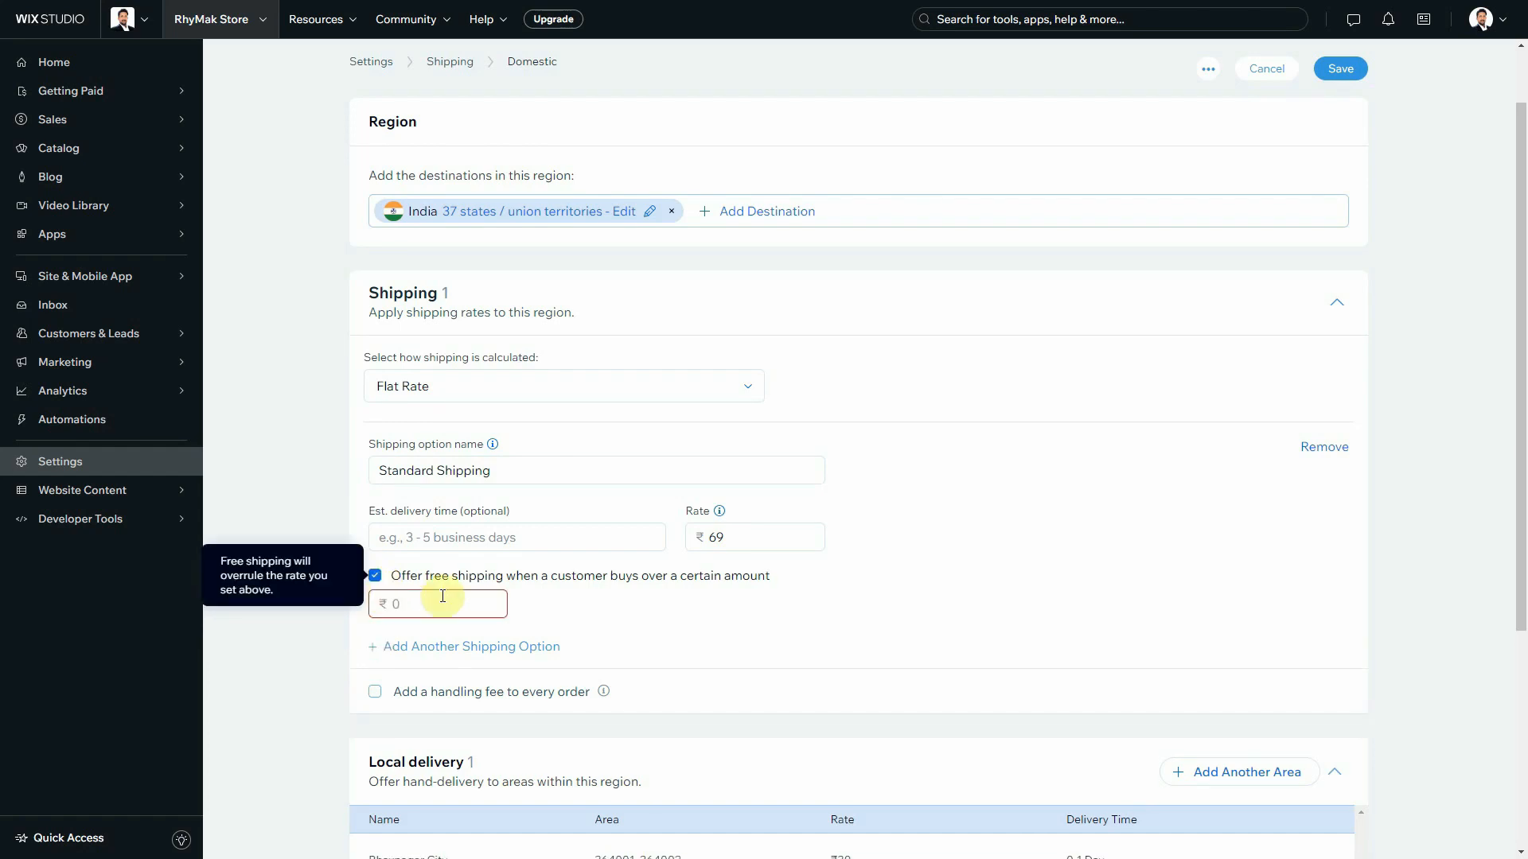
{"action": "left_click", "coordinate": [380, 582]}
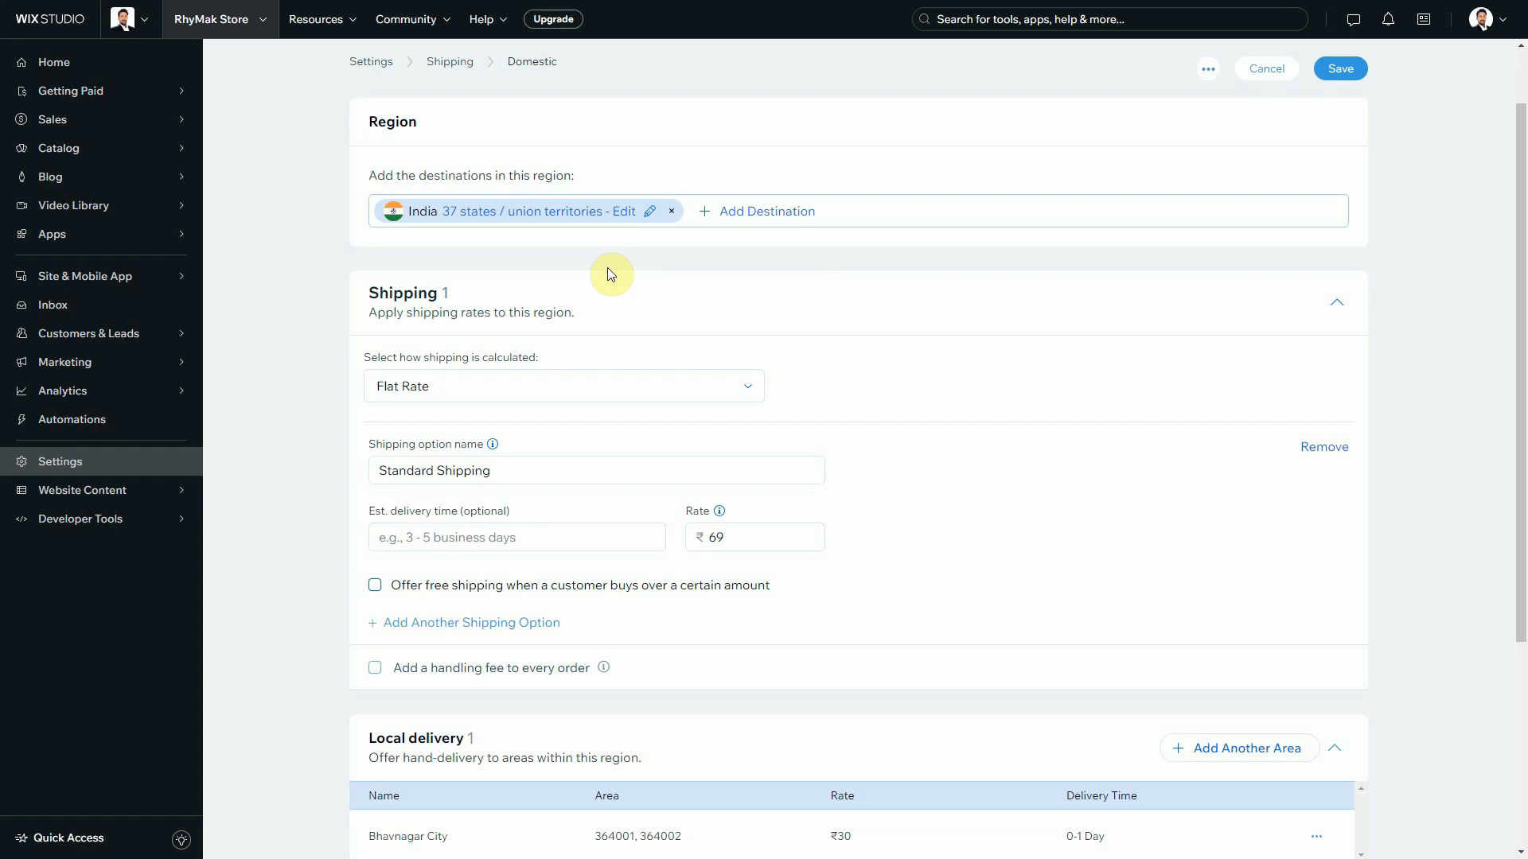
Set the Domestic region's shipping calculation to Rate by Weight
{"action": "scroll", "coordinate": [466, 310], "scroll_direction": "down", "scroll_amount": 1}
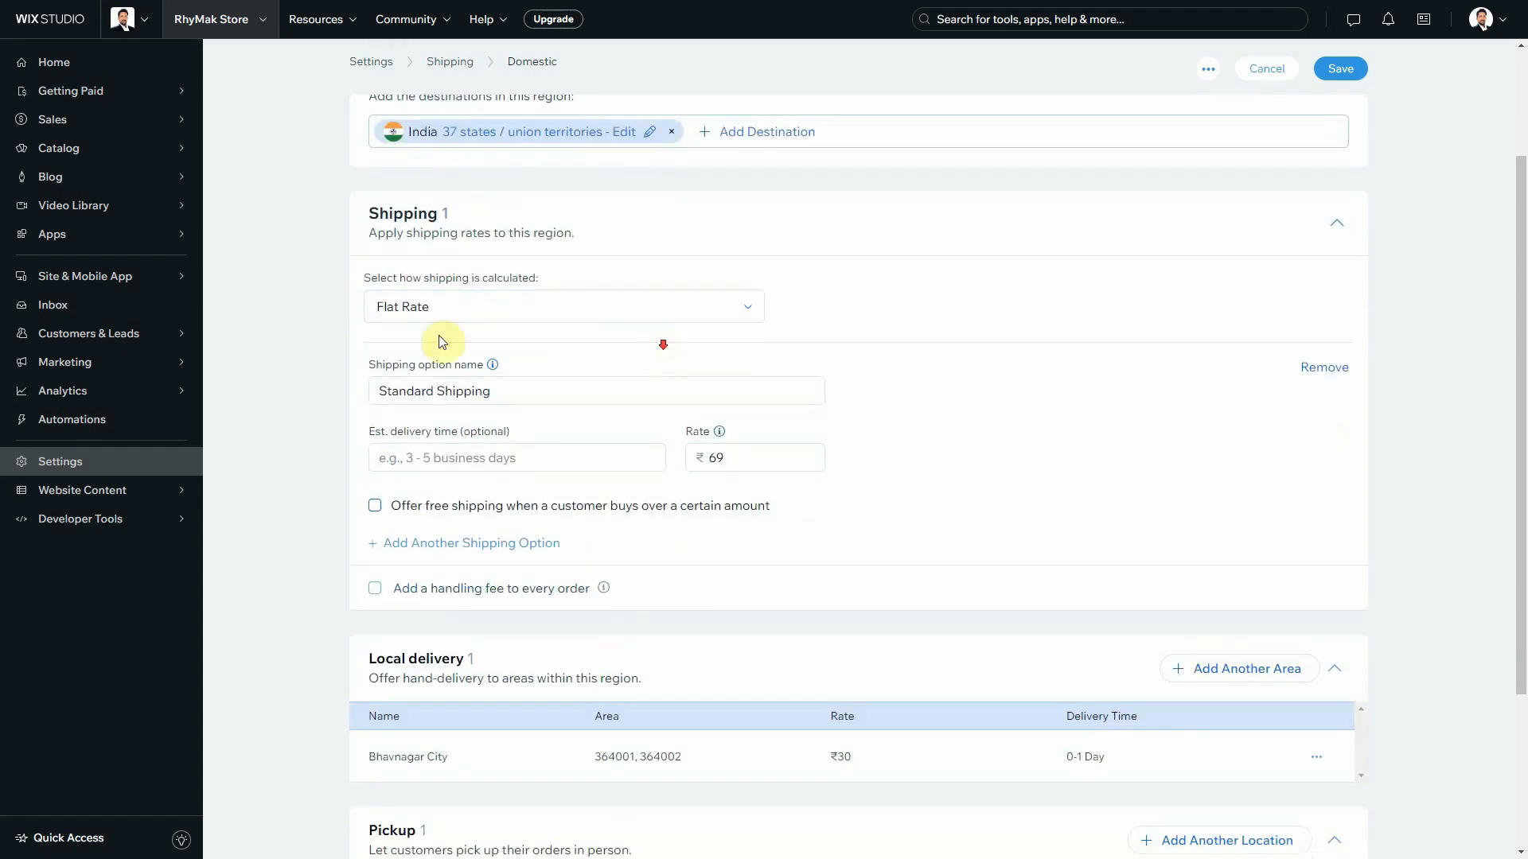
{"action": "left_click", "coordinate": [724, 303]}
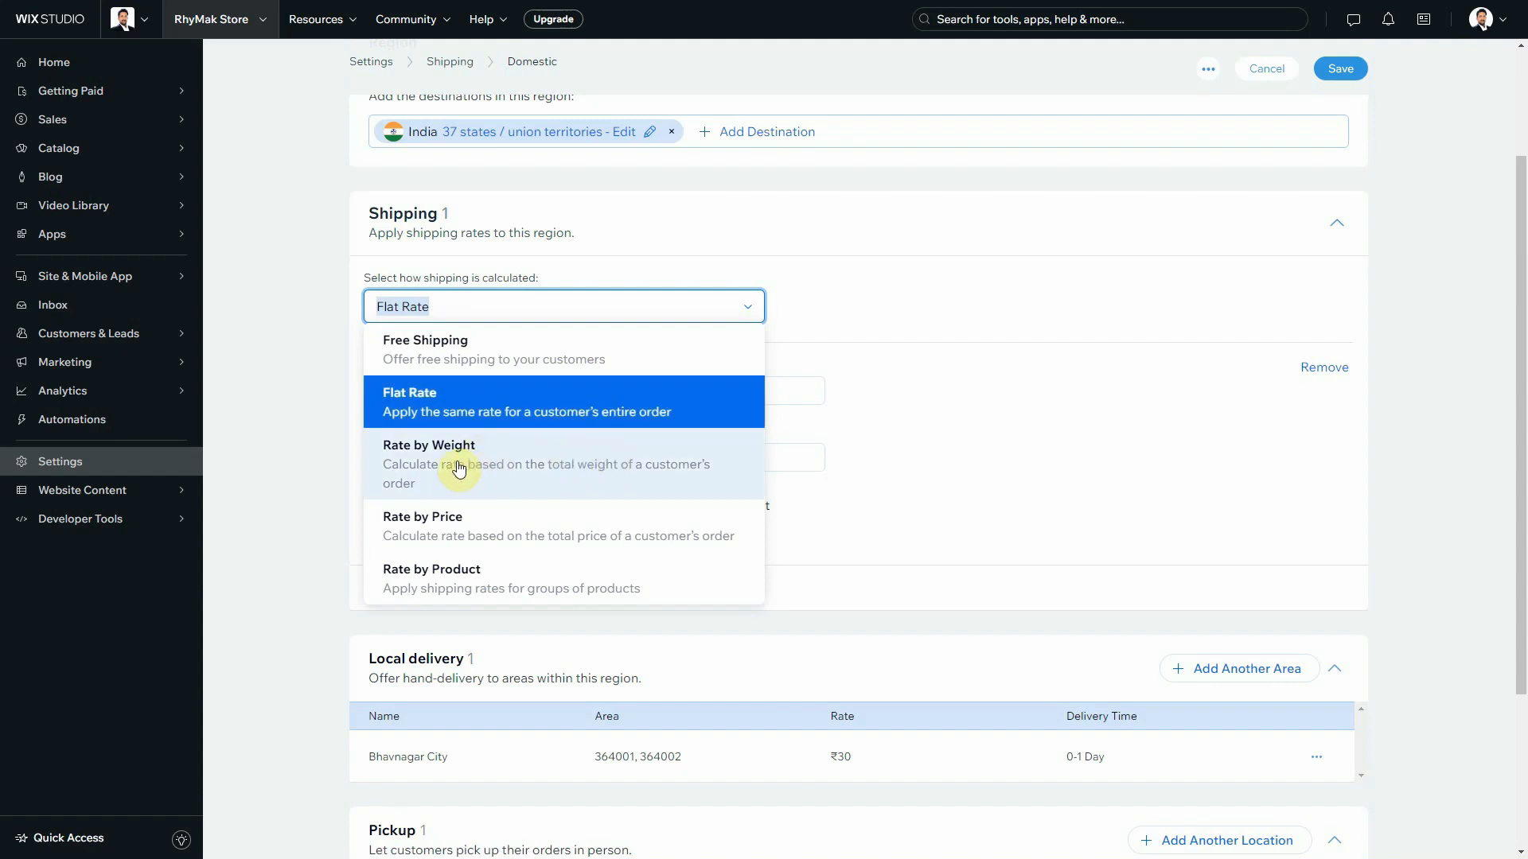
{"action": "left_click", "coordinate": [592, 468]}
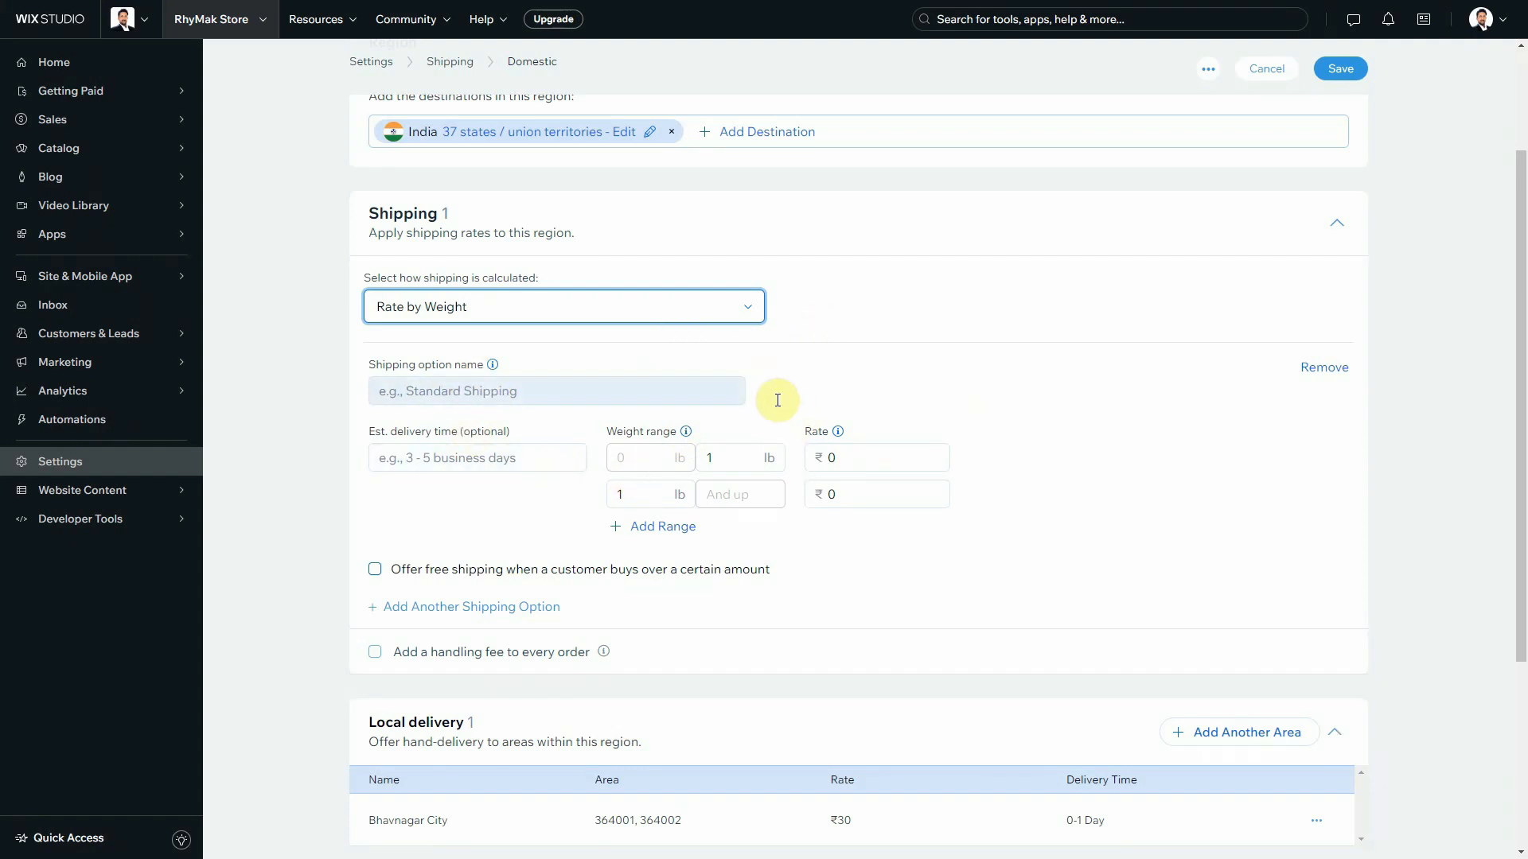
{"action": "left_click", "coordinate": [502, 394]}
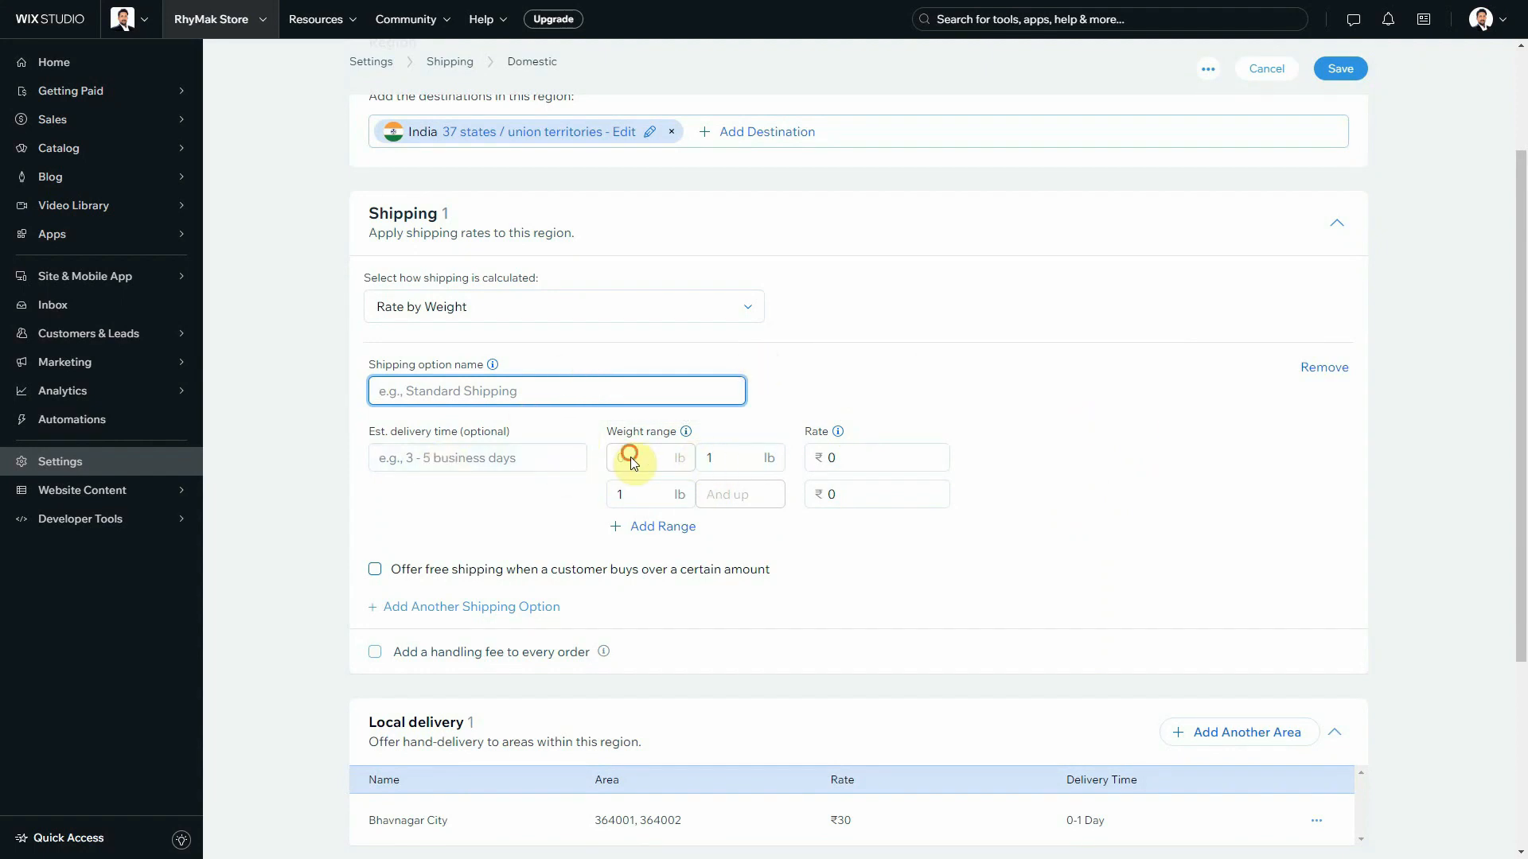
Set the shipping rate for the 0 to 1 lb weight range to ₹50
{"action": "left_click", "coordinate": [725, 452]}
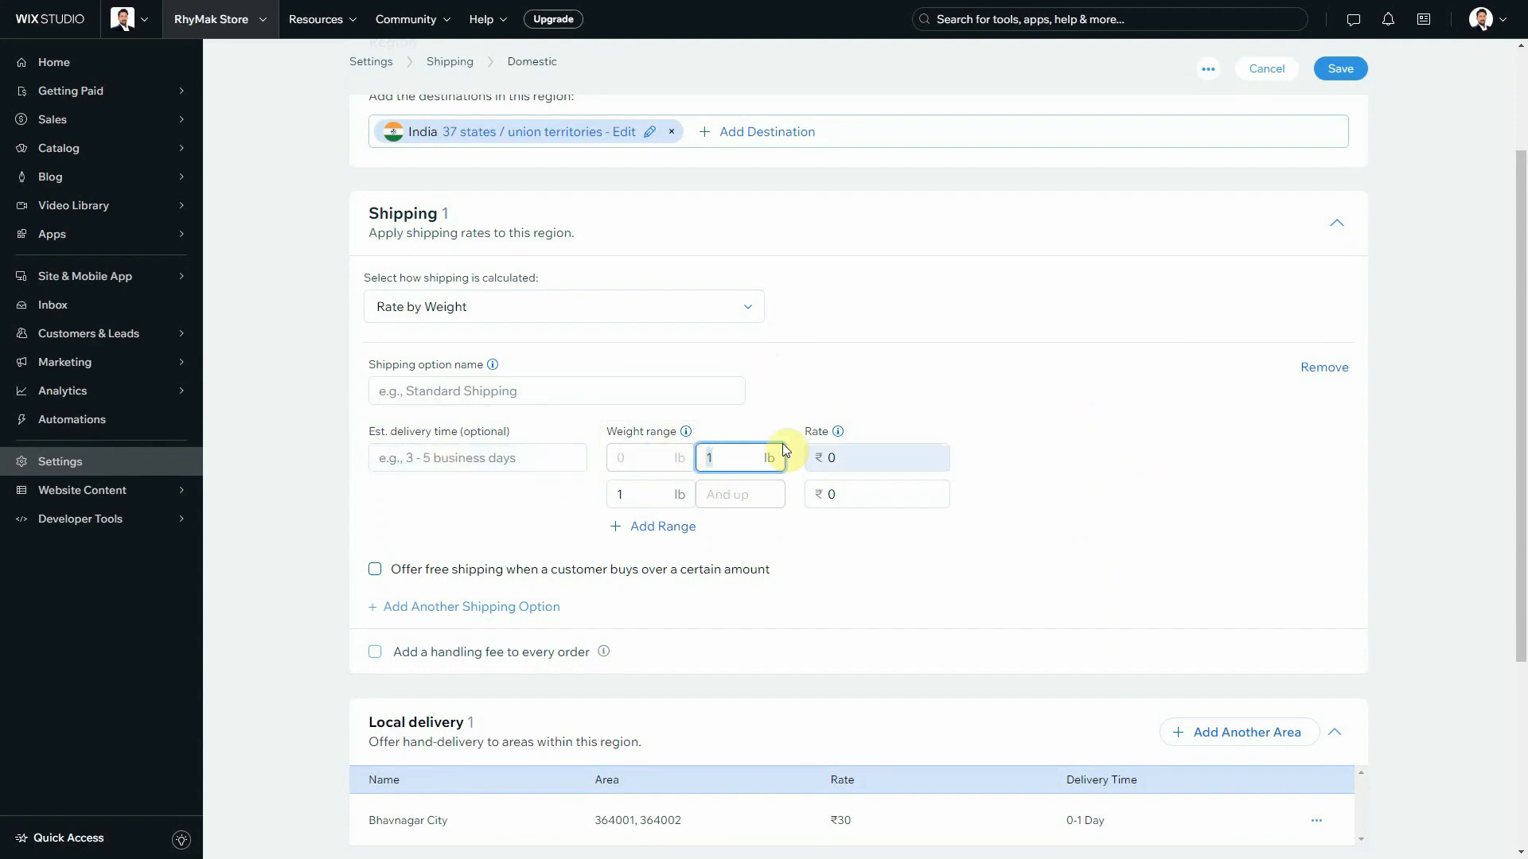
{"action": "left_click", "coordinate": [850, 454]}
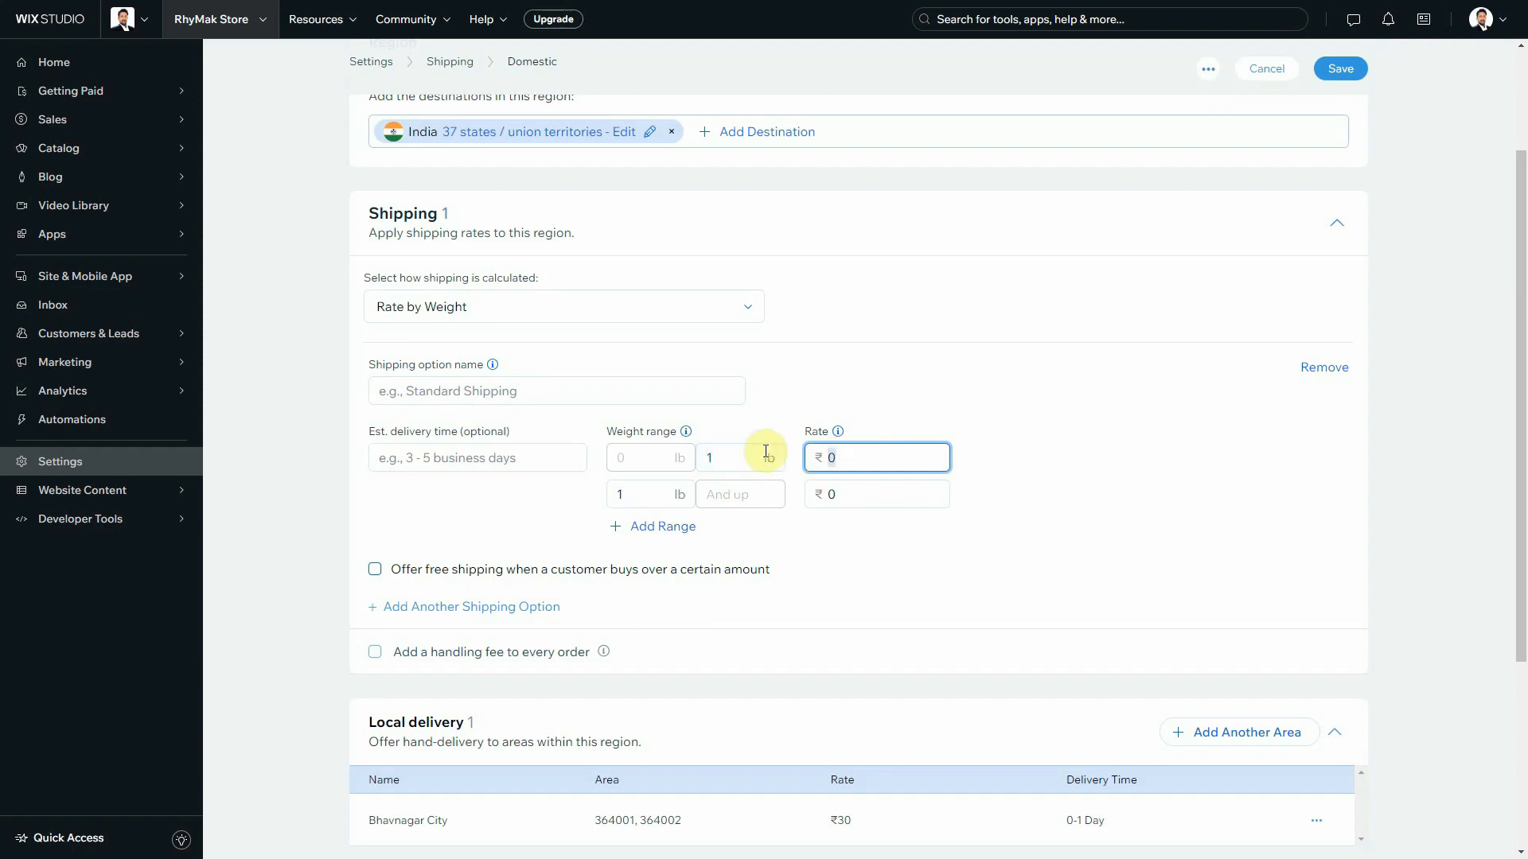
{"action": "type", "text": "50"}
{"action": "left_click", "coordinate": [1020, 474]}
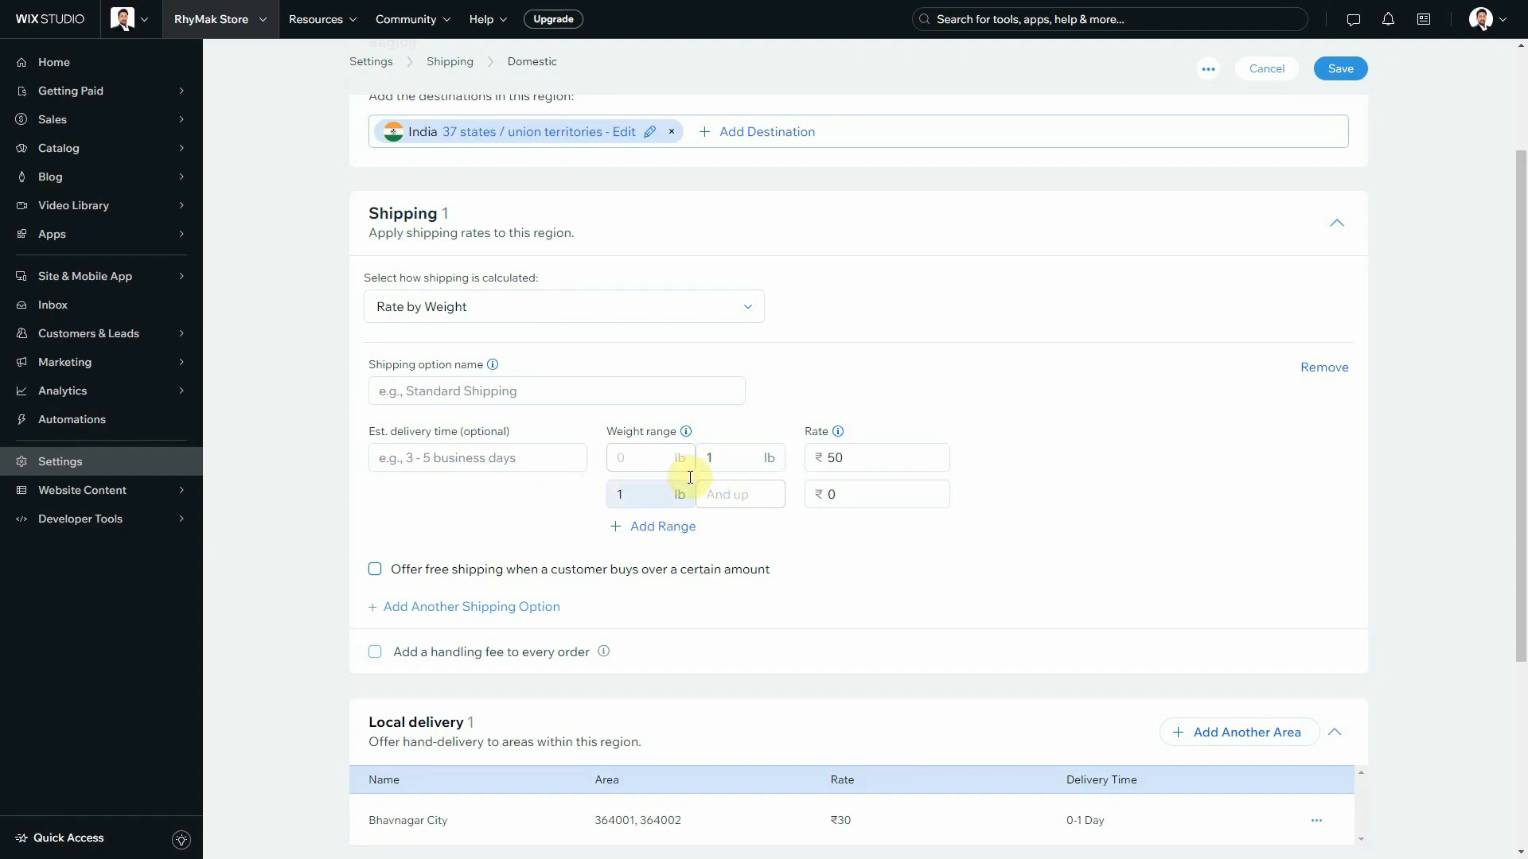
Set the first weight range's upper limit to 1.1 lb and give the 1.1 to 2.1 lb range a rate of ₹30
{"action": "left_click", "coordinate": [636, 497]}
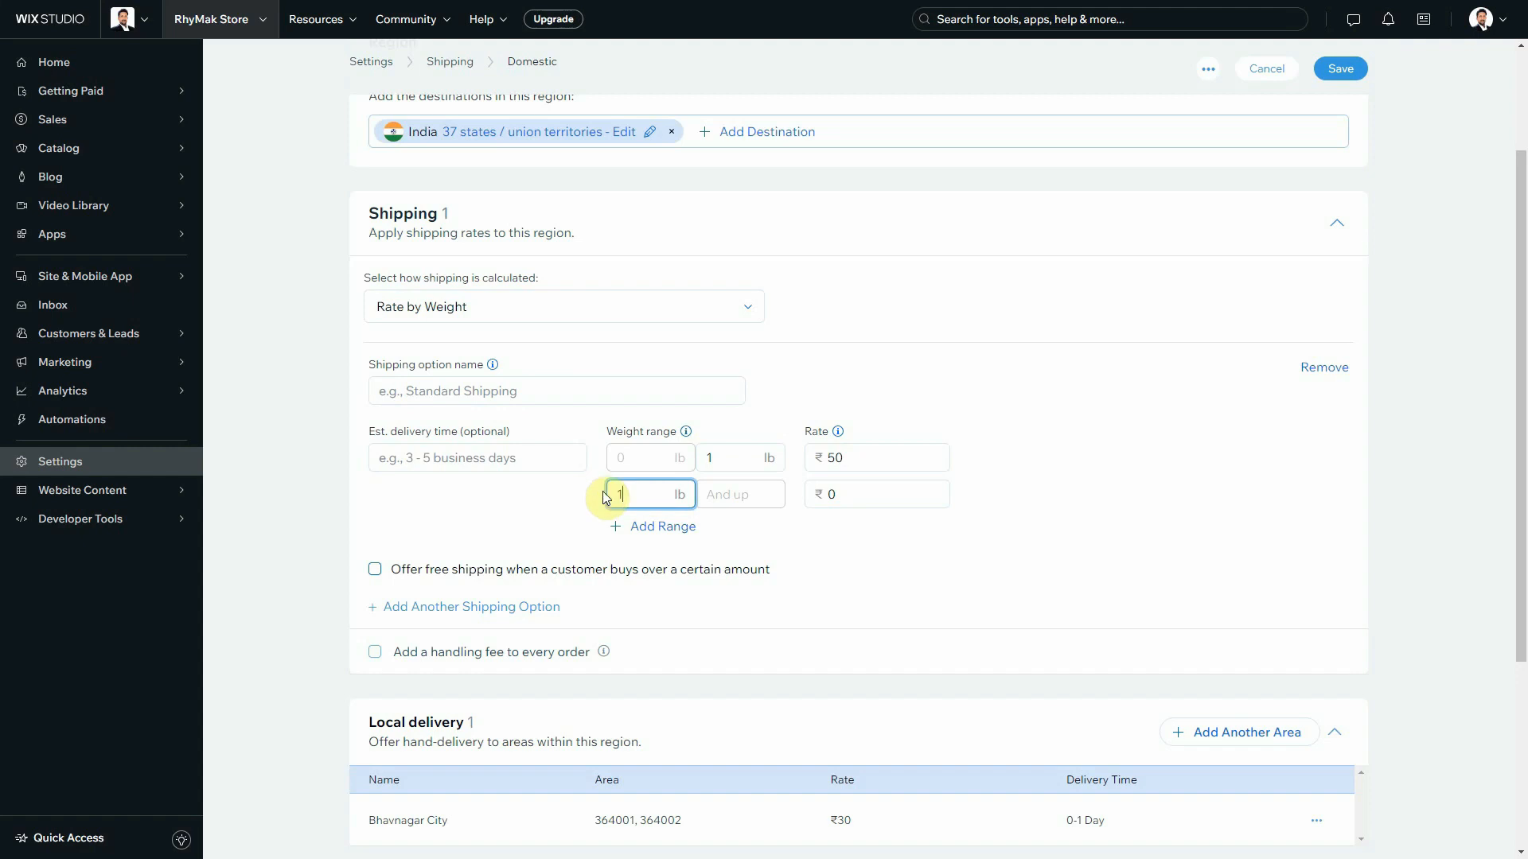
{"action": "type", "text": "1"}
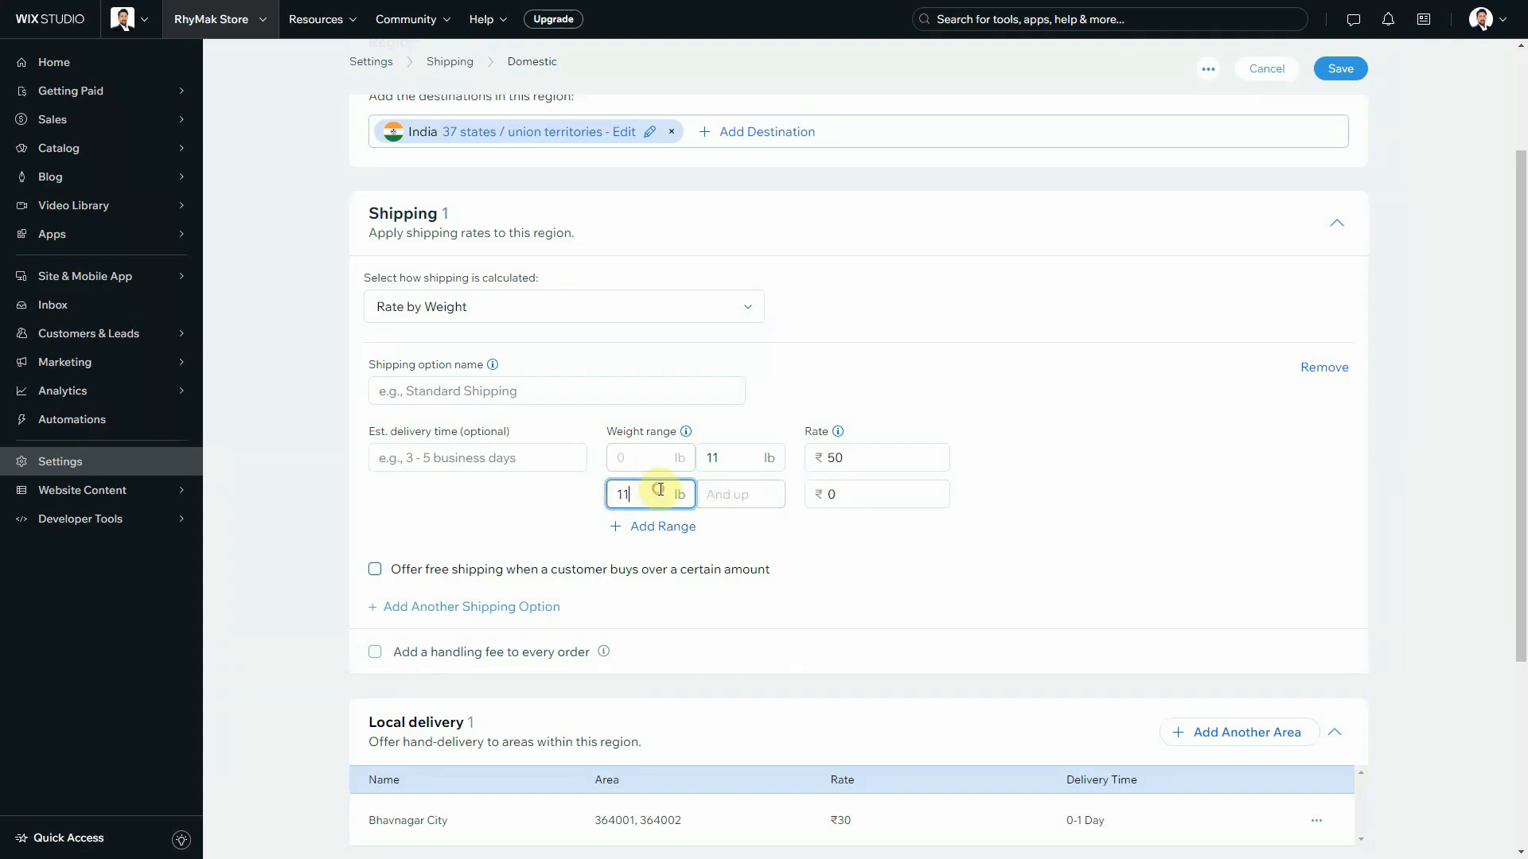
{"action": "double_click", "coordinate": [730, 495]}
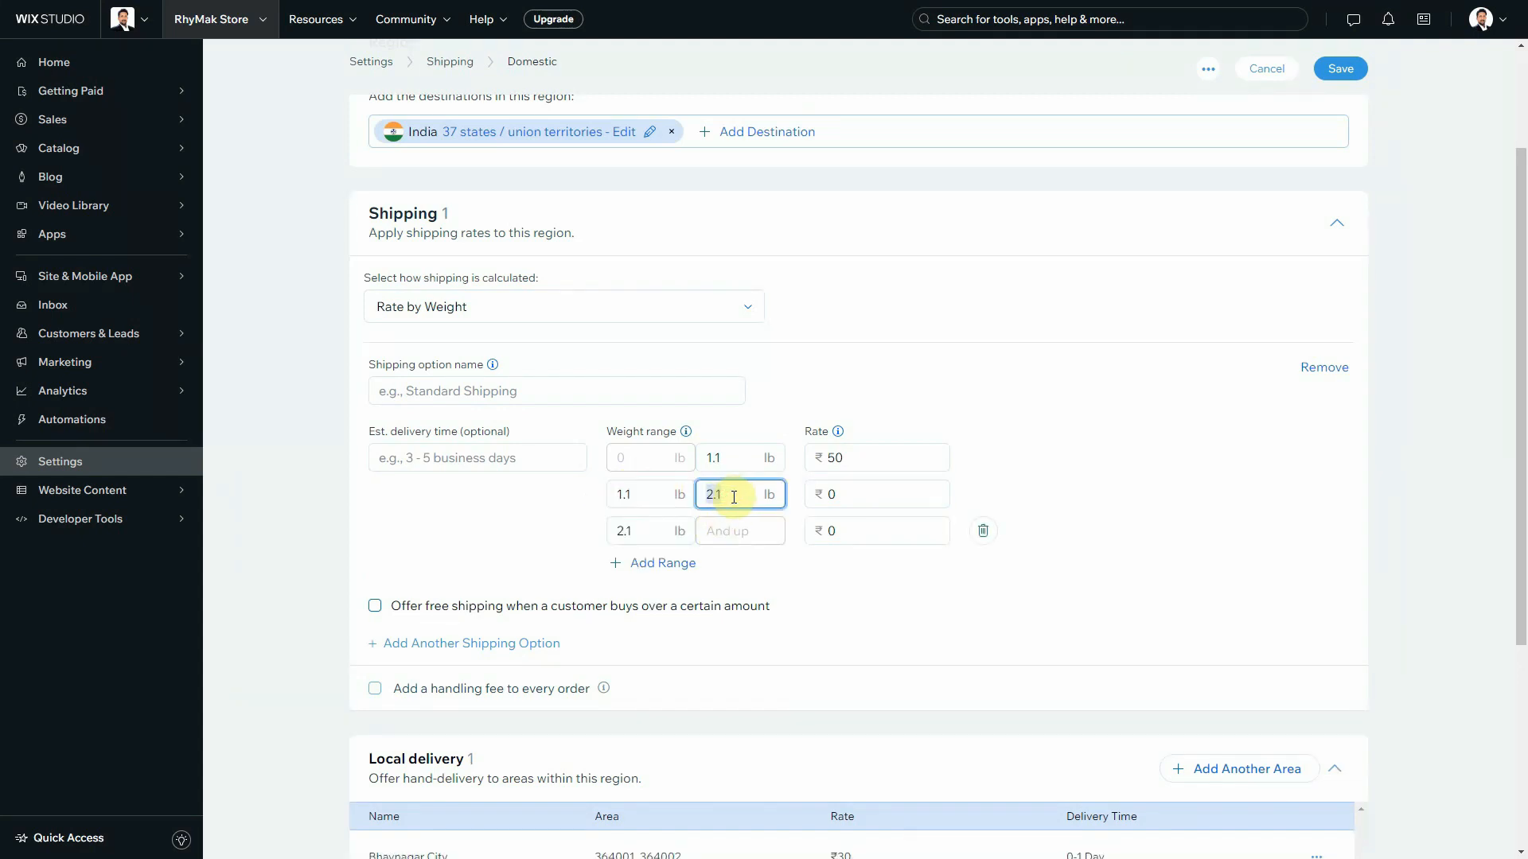
{"action": "left_click", "coordinate": [870, 494]}
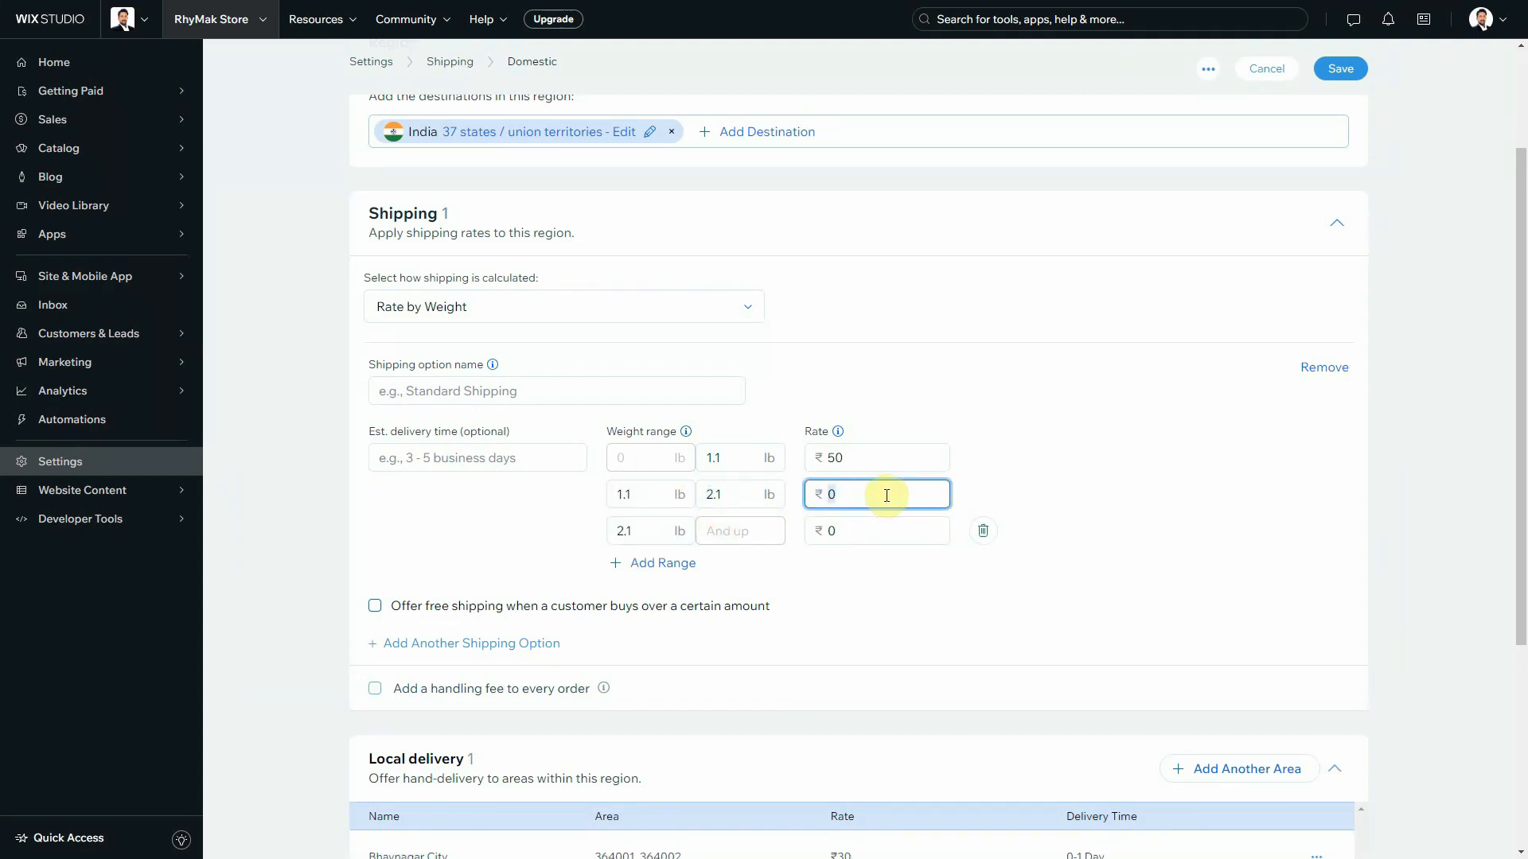
{"action": "type", "text": "30"}
{"action": "left_click", "coordinate": [1099, 508]}
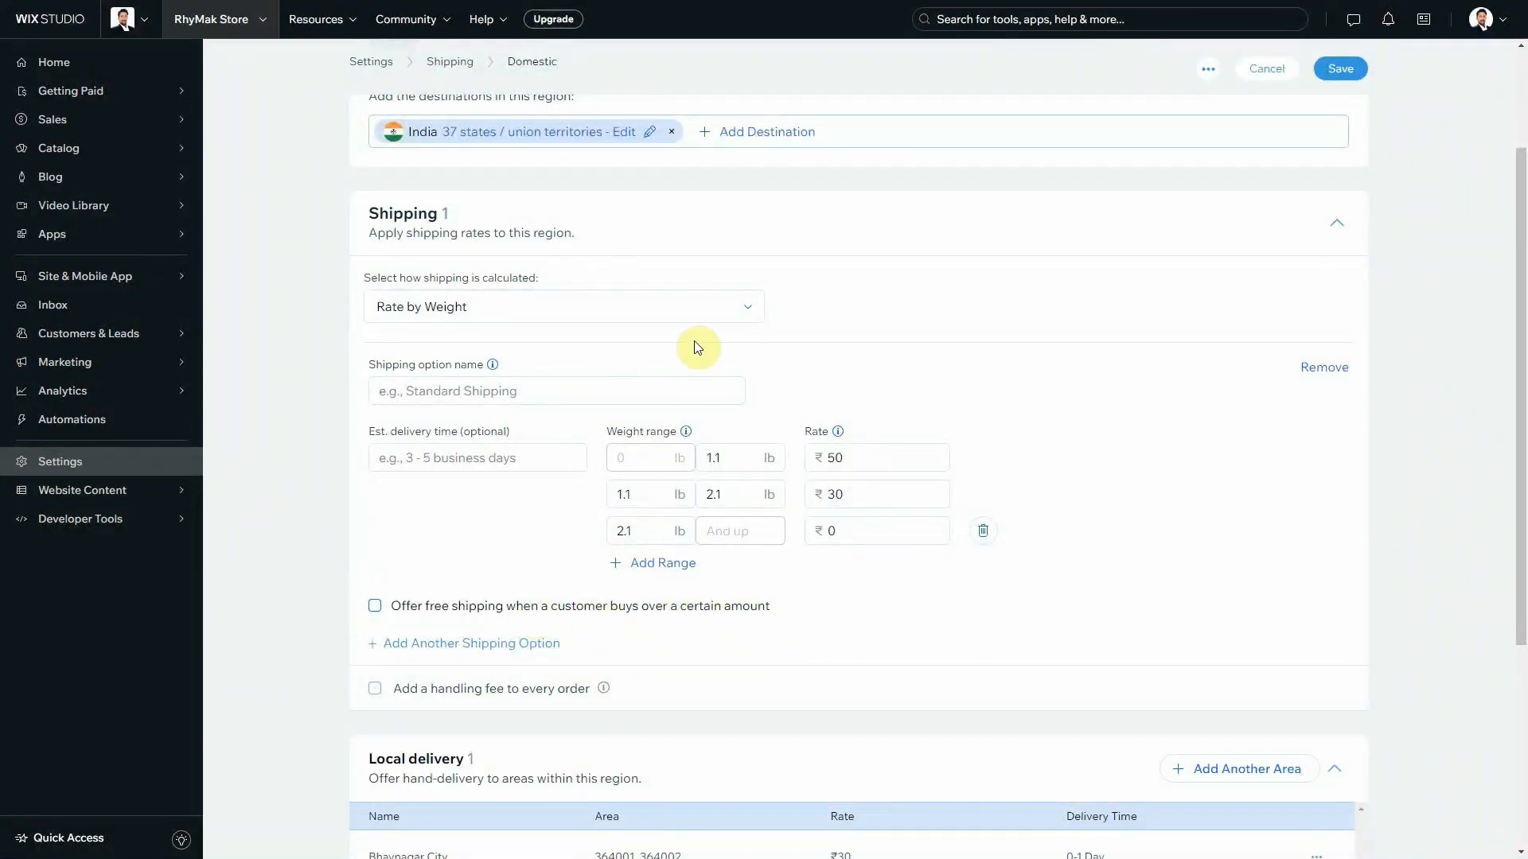
Switch the shipping calculation to Rate by Price and define ranges of ₹0 to ₹150, ₹150 to ₹250, and ₹250 and up
{"action": "left_click", "coordinate": [739, 313]}
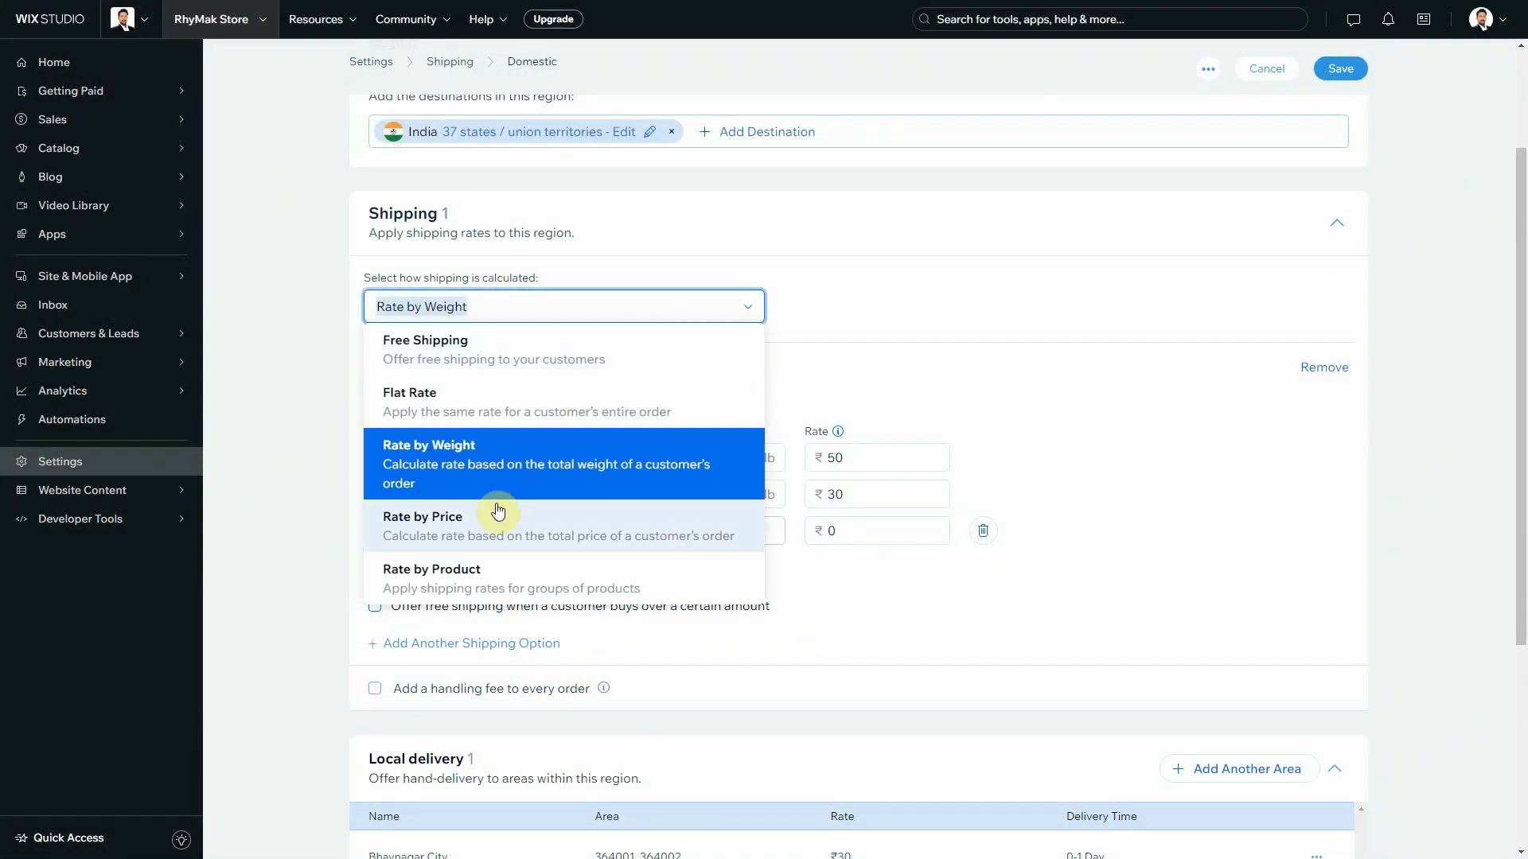
{"action": "left_click", "coordinate": [441, 523]}
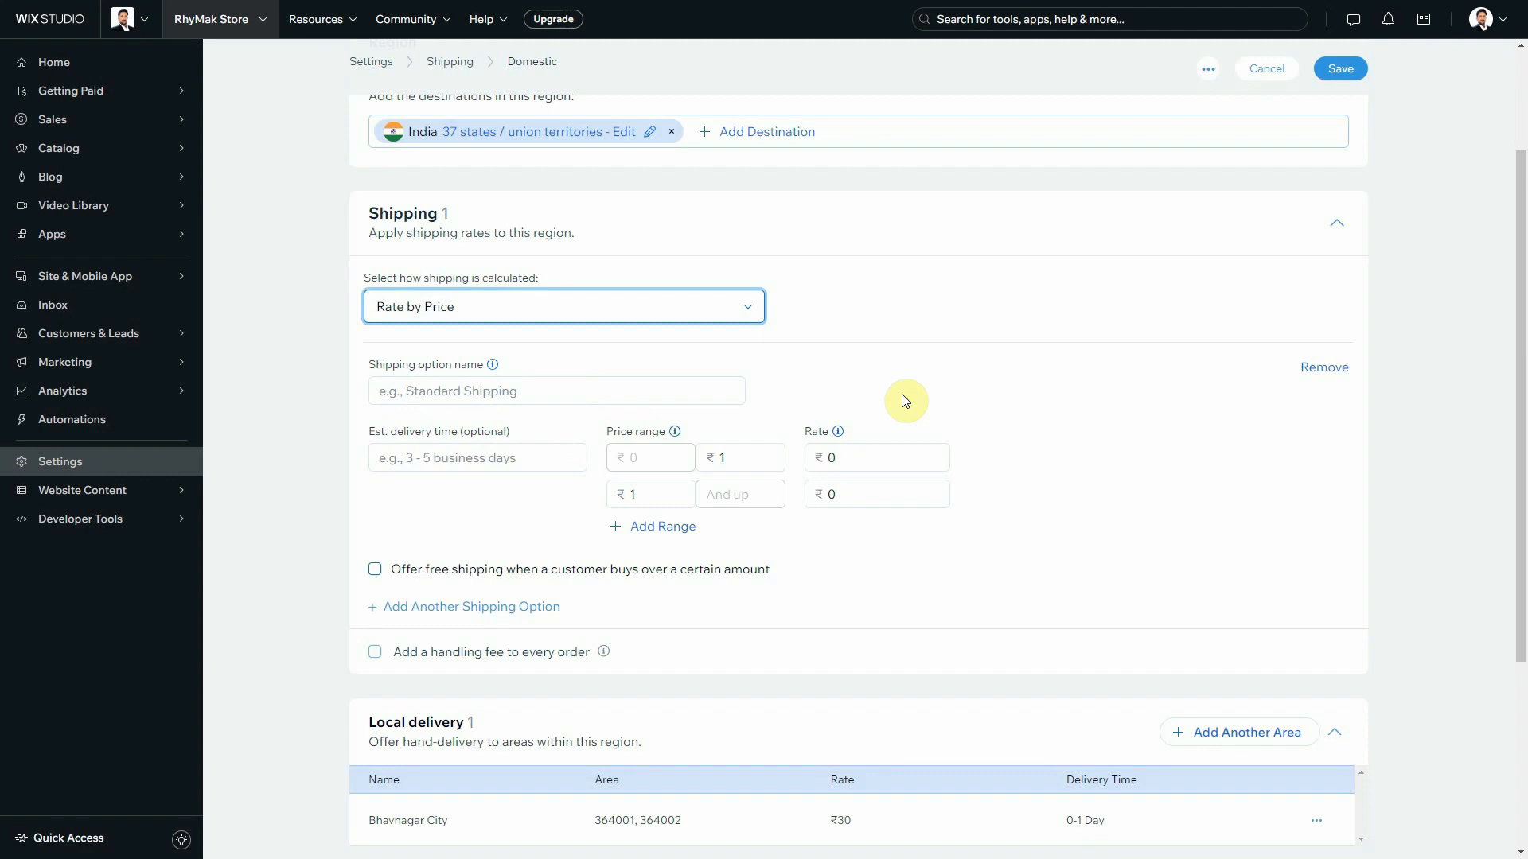
{"action": "left_click", "coordinate": [660, 526]}
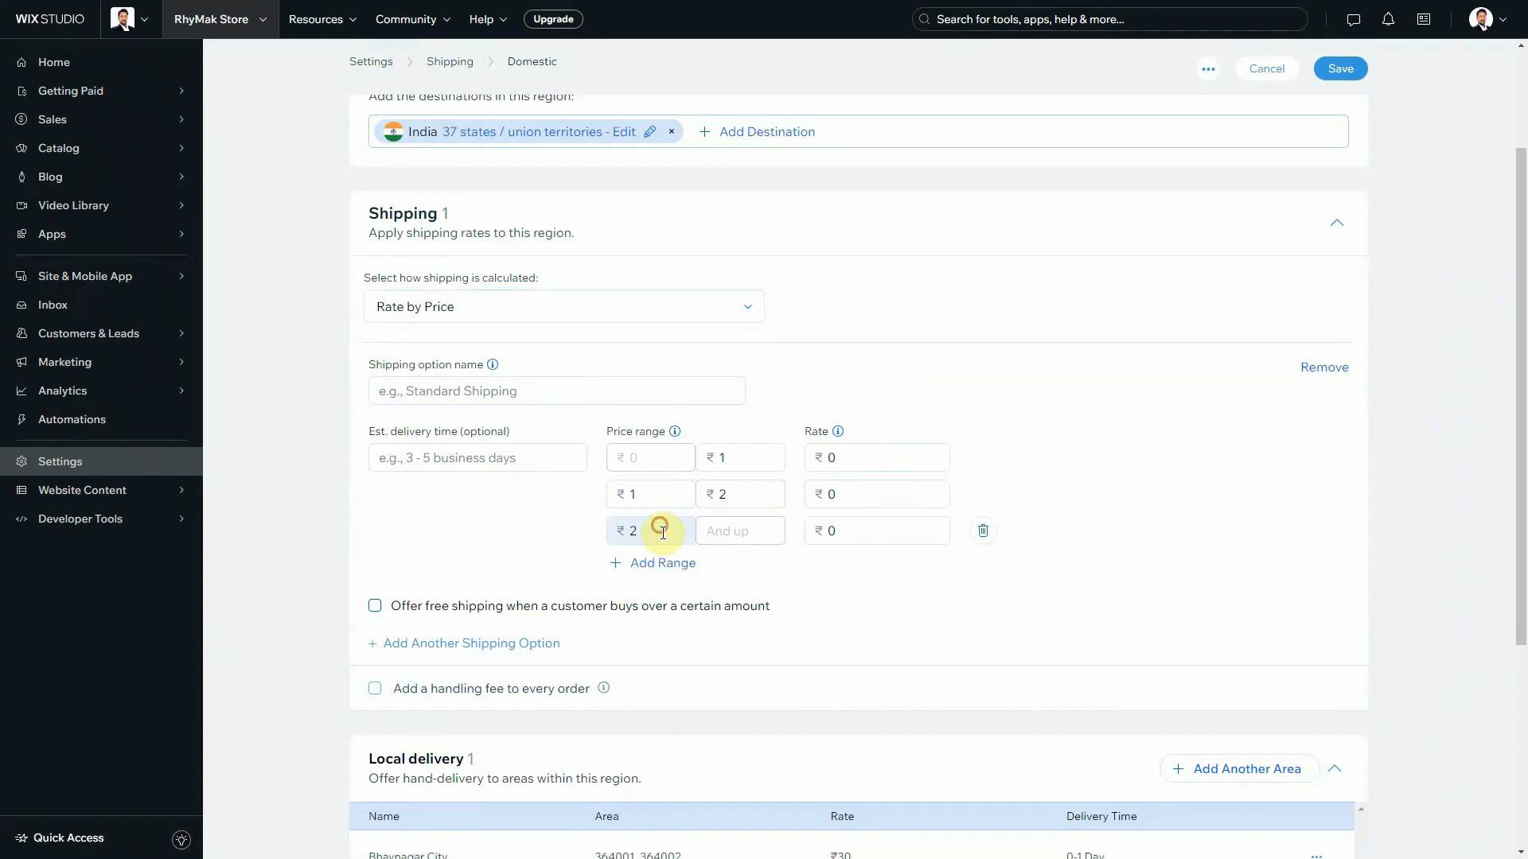
{"action": "left_click", "coordinate": [742, 463]}
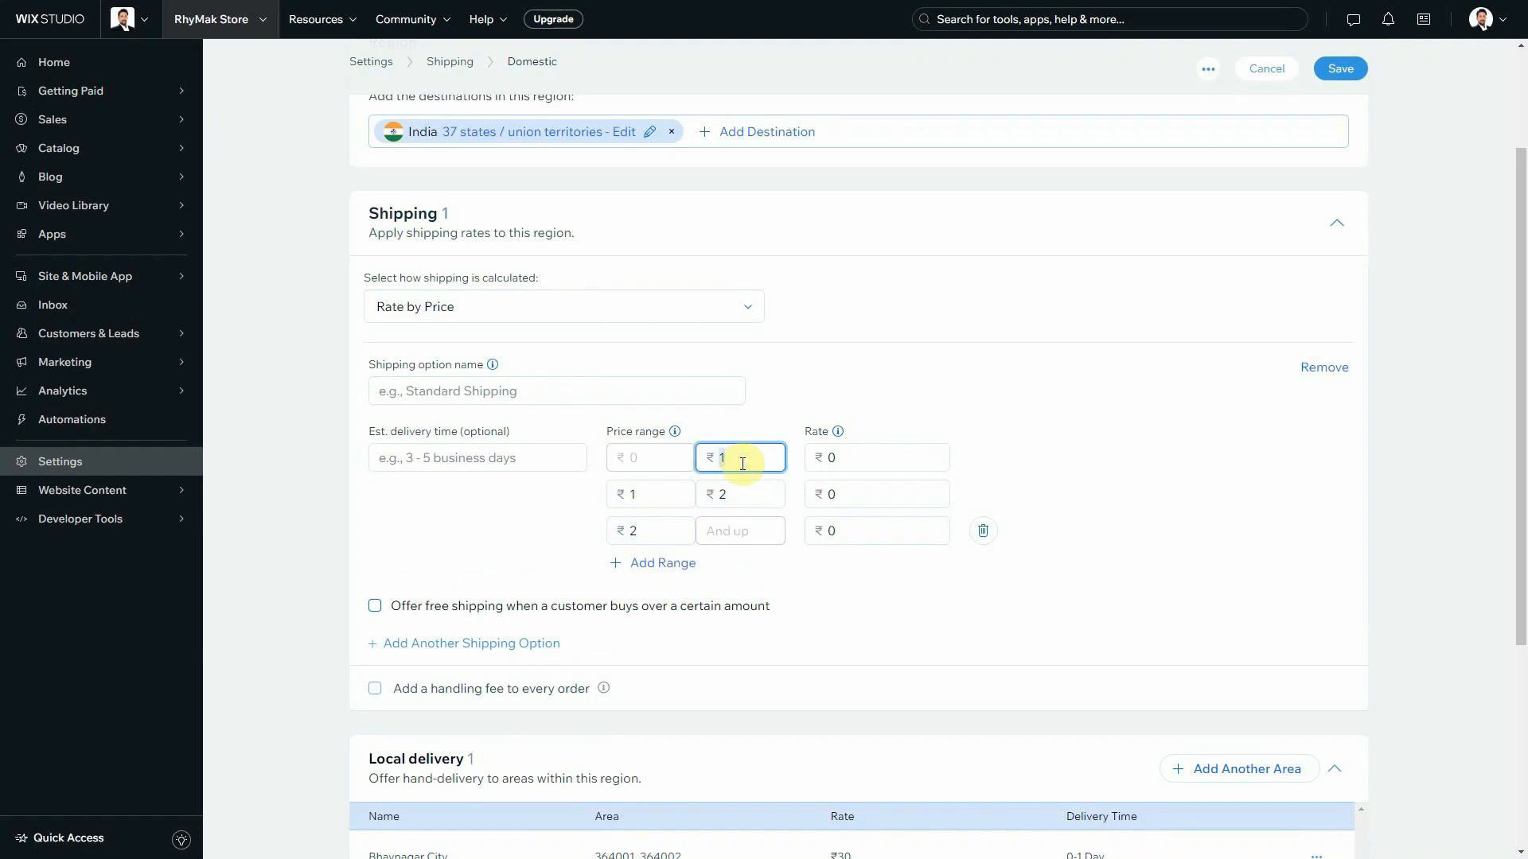
{"action": "type", "text": "150"}
{"action": "left_click", "coordinate": [730, 497]}
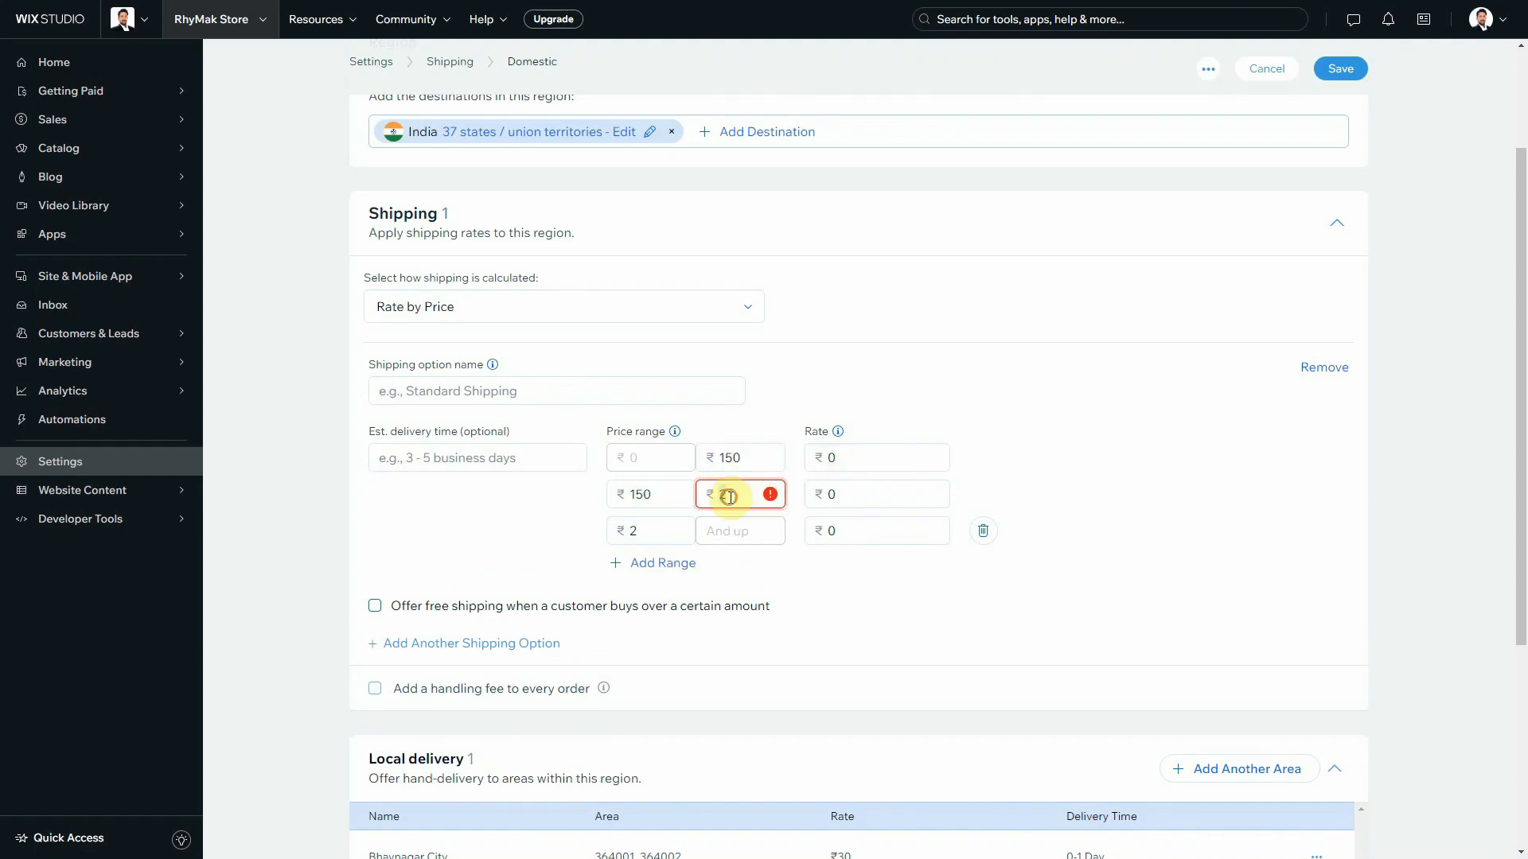
{"action": "type", "text": "50"}
Set the shipping rate to ₹69 for orders up to ₹150 and ₹59 for the ₹150 to ₹250 range
{"action": "left_click", "coordinate": [852, 460]}
{"action": "type", "text": "69"}
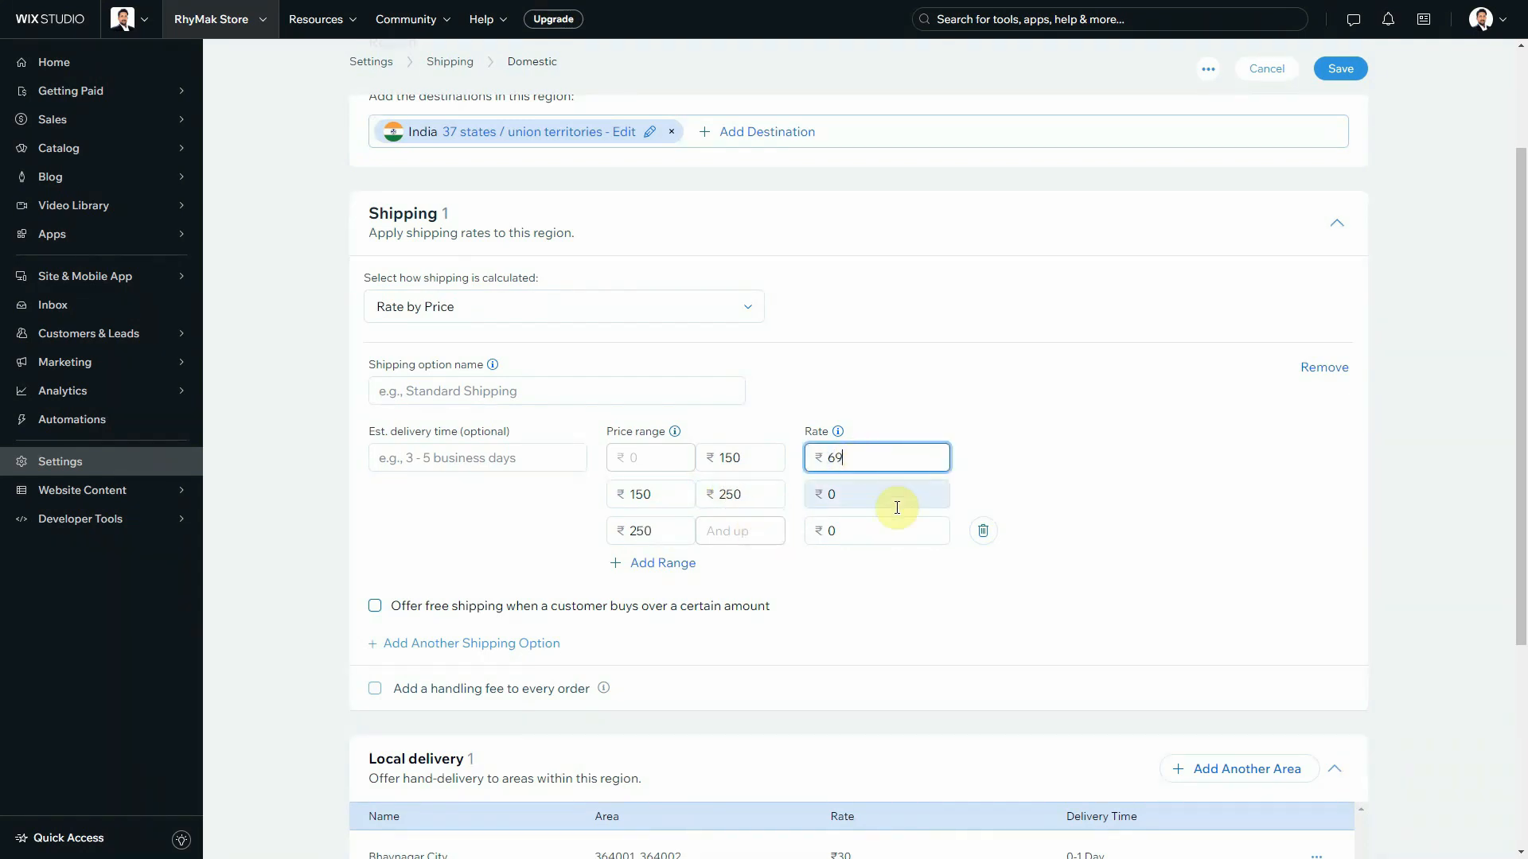
{"action": "left_click", "coordinate": [873, 502]}
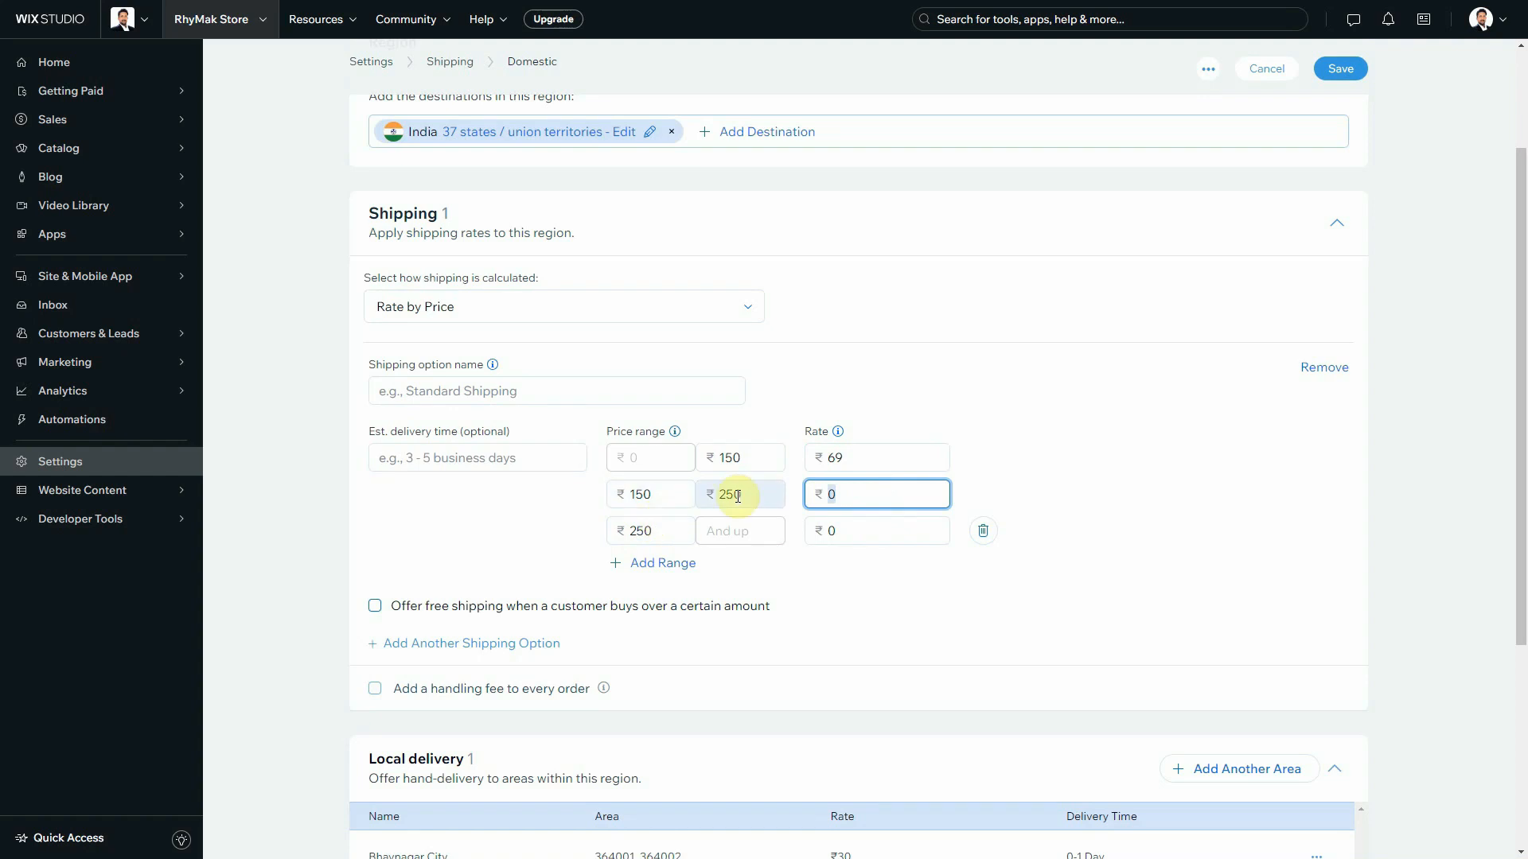
{"action": "mouse_move", "coordinate": [838, 433]}
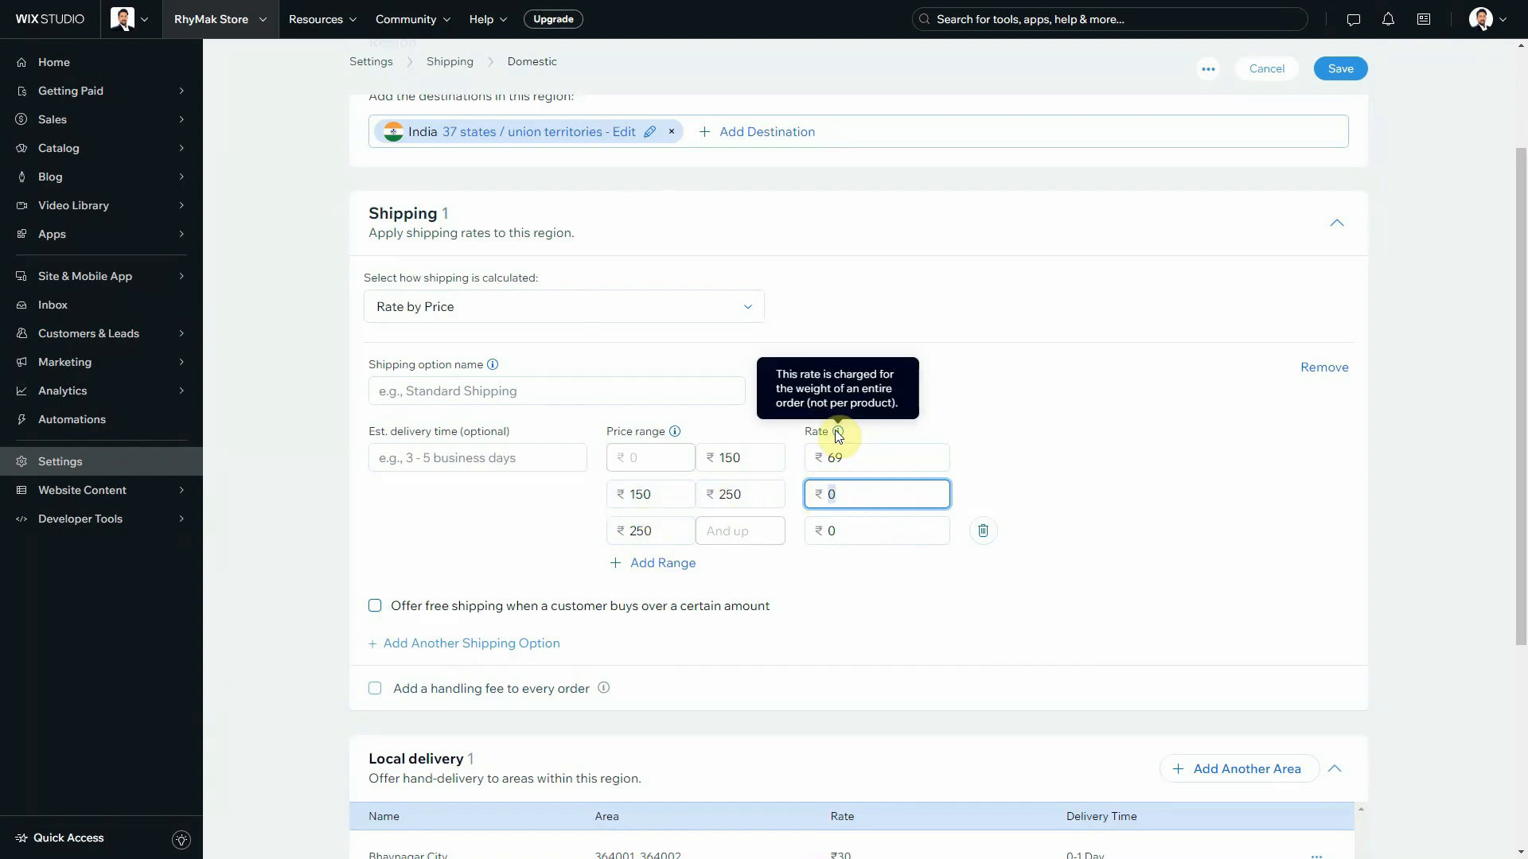
{"action": "type", "text": "59"}
{"action": "left_click", "coordinate": [1061, 505]}
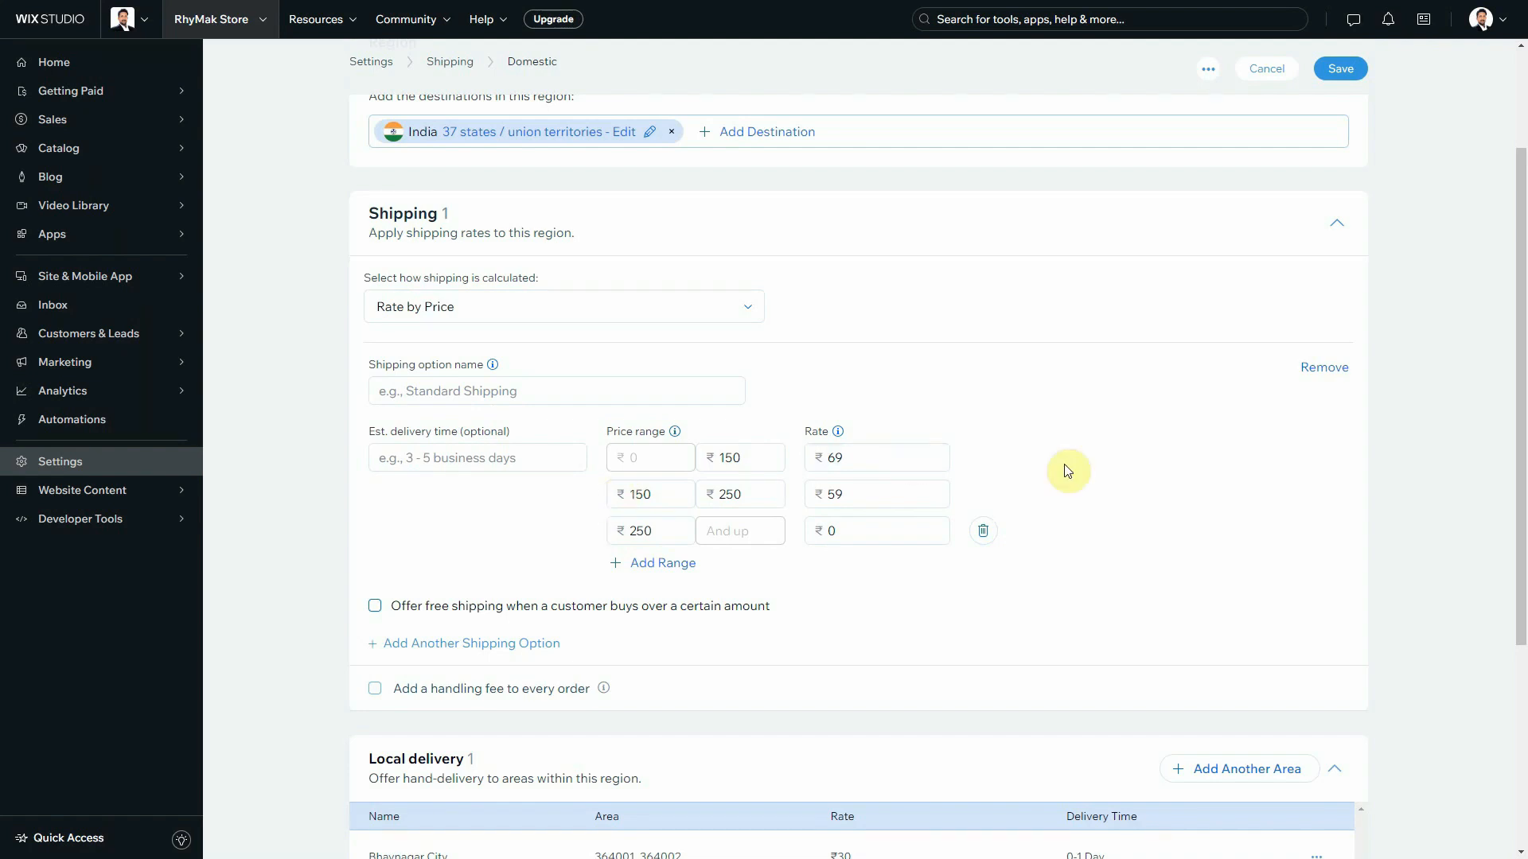
{"action": "mouse_move", "coordinate": [840, 438]}
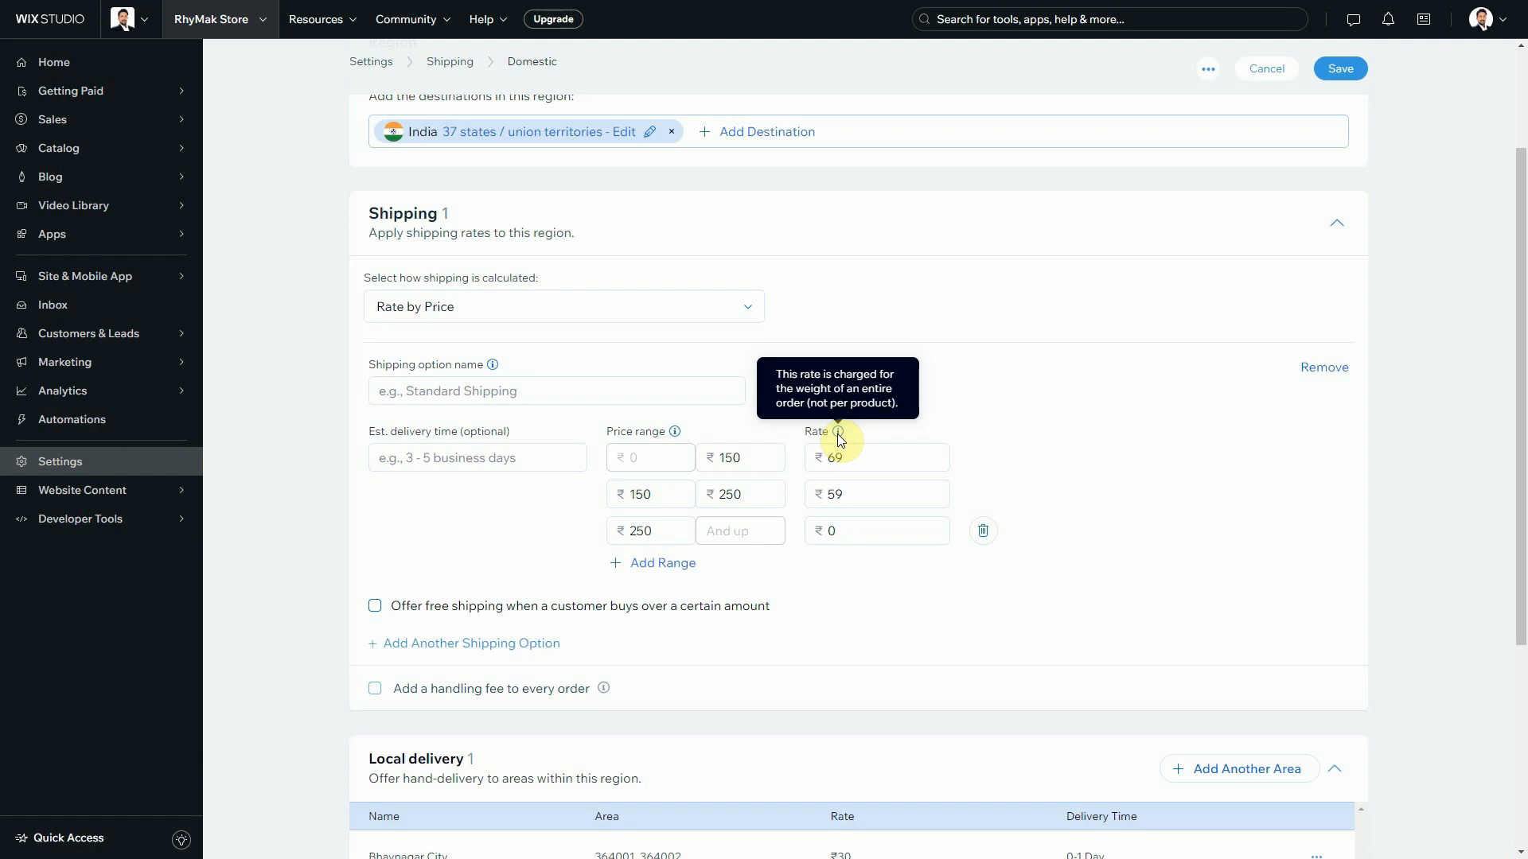
Set the Domestic region's shipping calculation to Rate by Product
{"action": "left_click", "coordinate": [693, 318]}
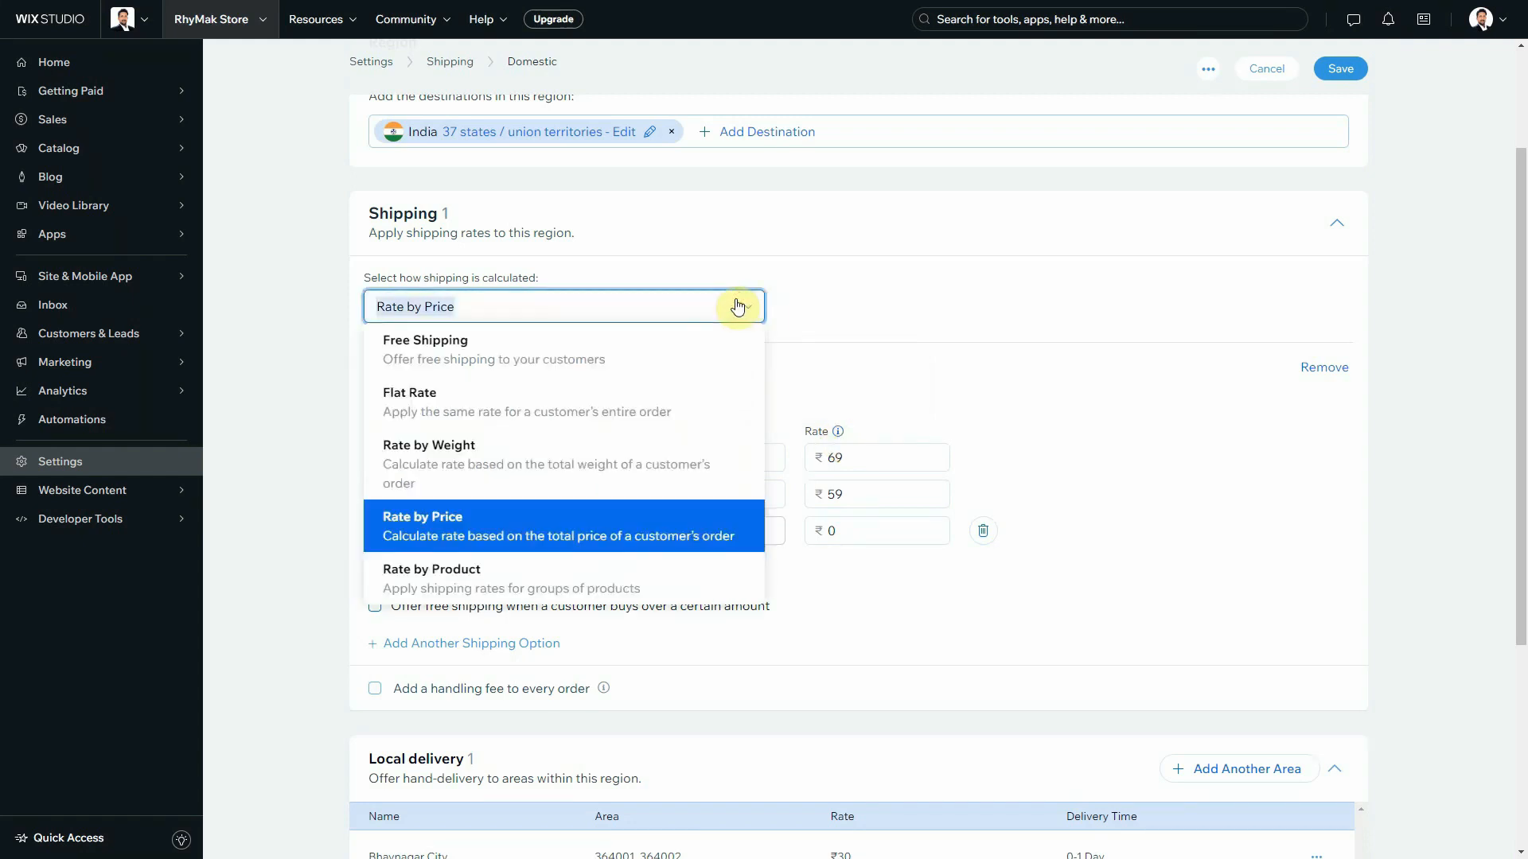
{"action": "scroll", "coordinate": [649, 410], "scroll_direction": "down", "scroll_amount": 2}
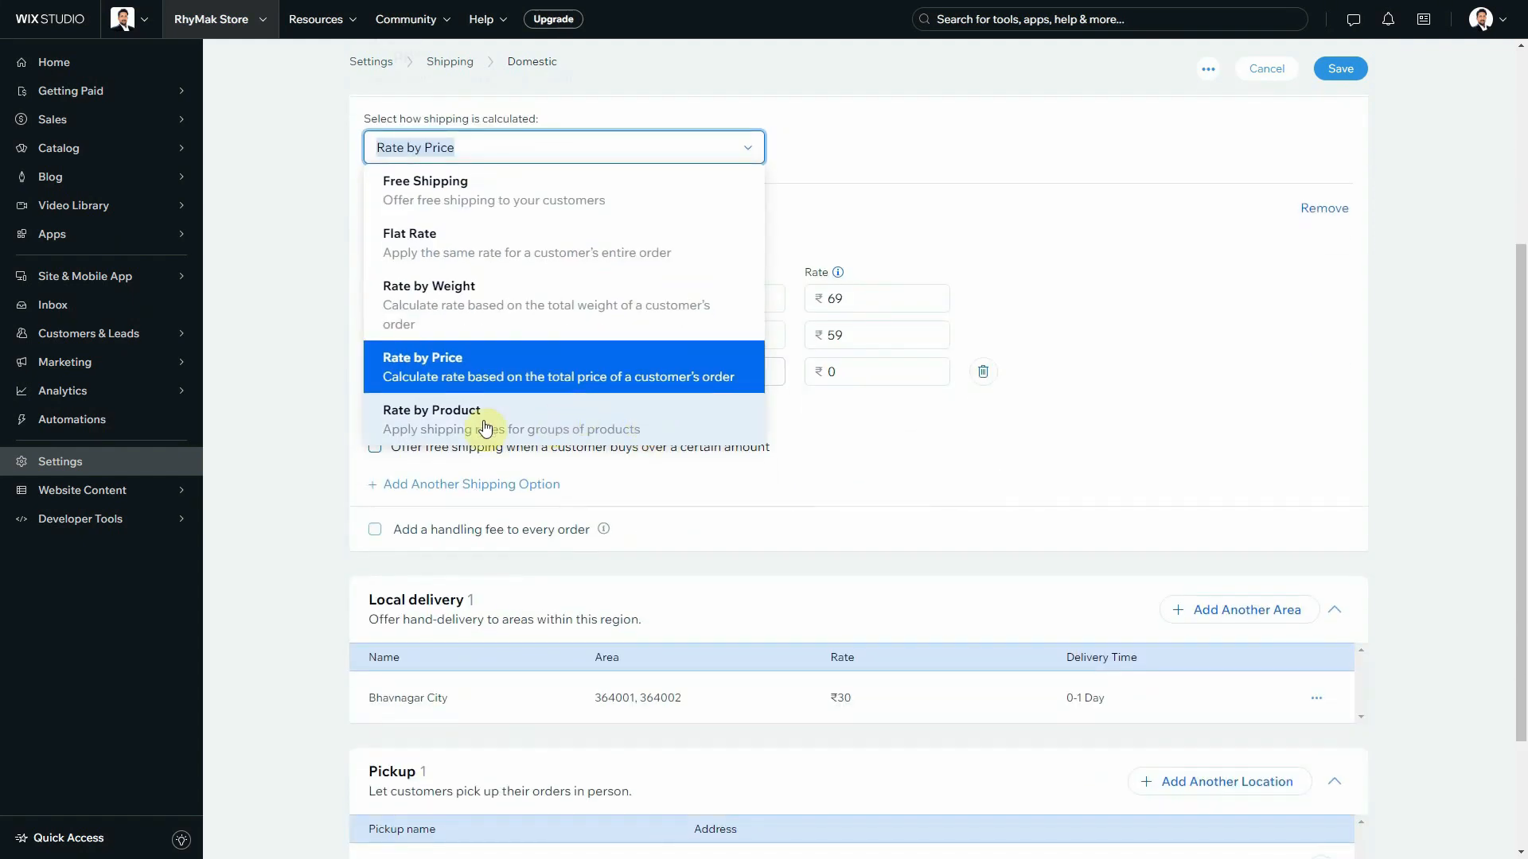
{"action": "scroll", "coordinate": [557, 430], "scroll_direction": "up", "scroll_amount": 1}
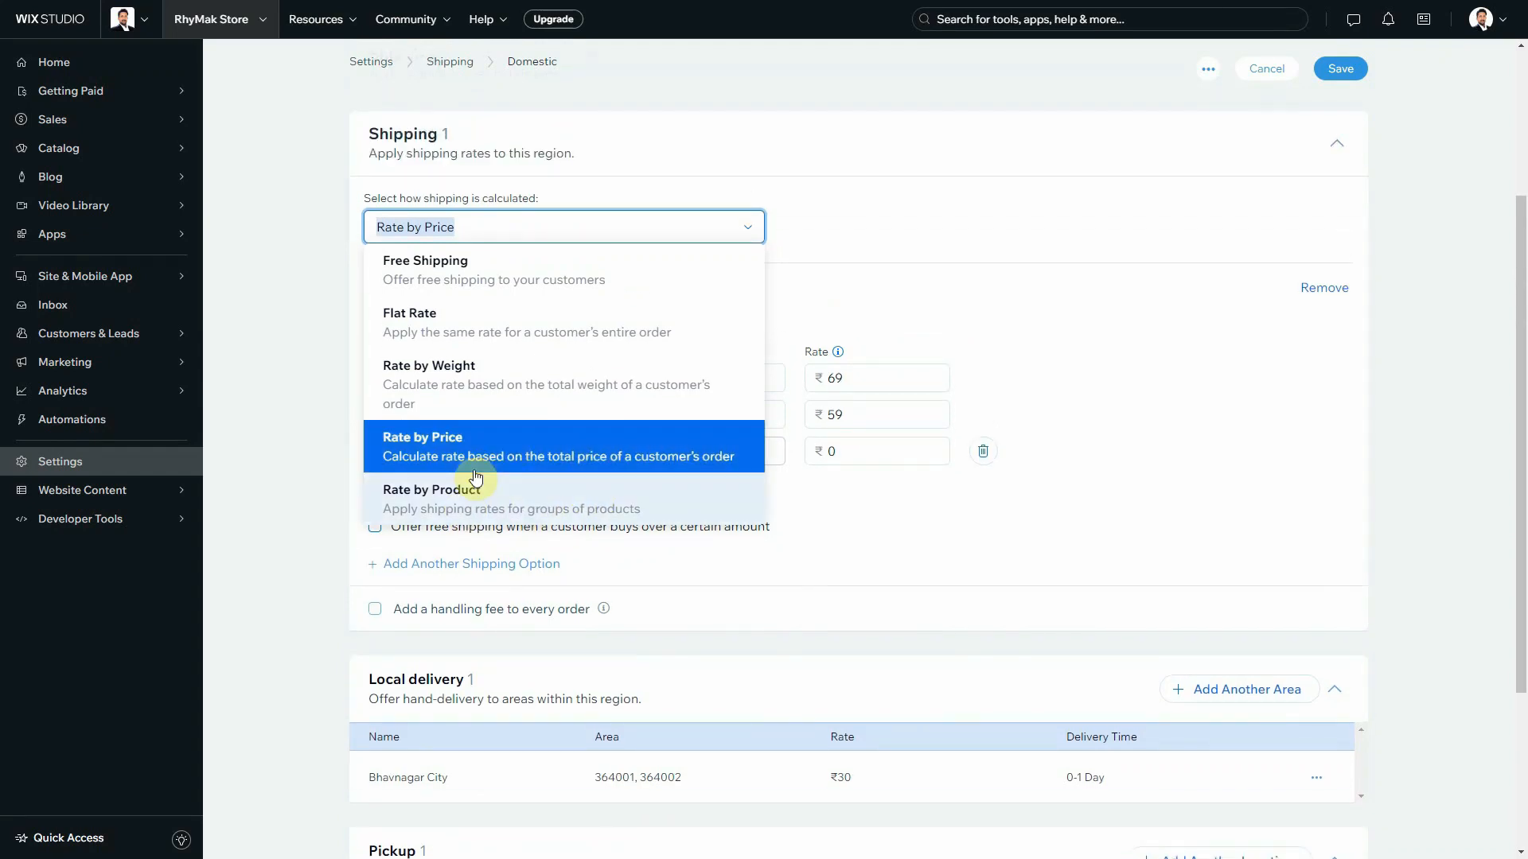
{"action": "left_click", "coordinate": [570, 501]}
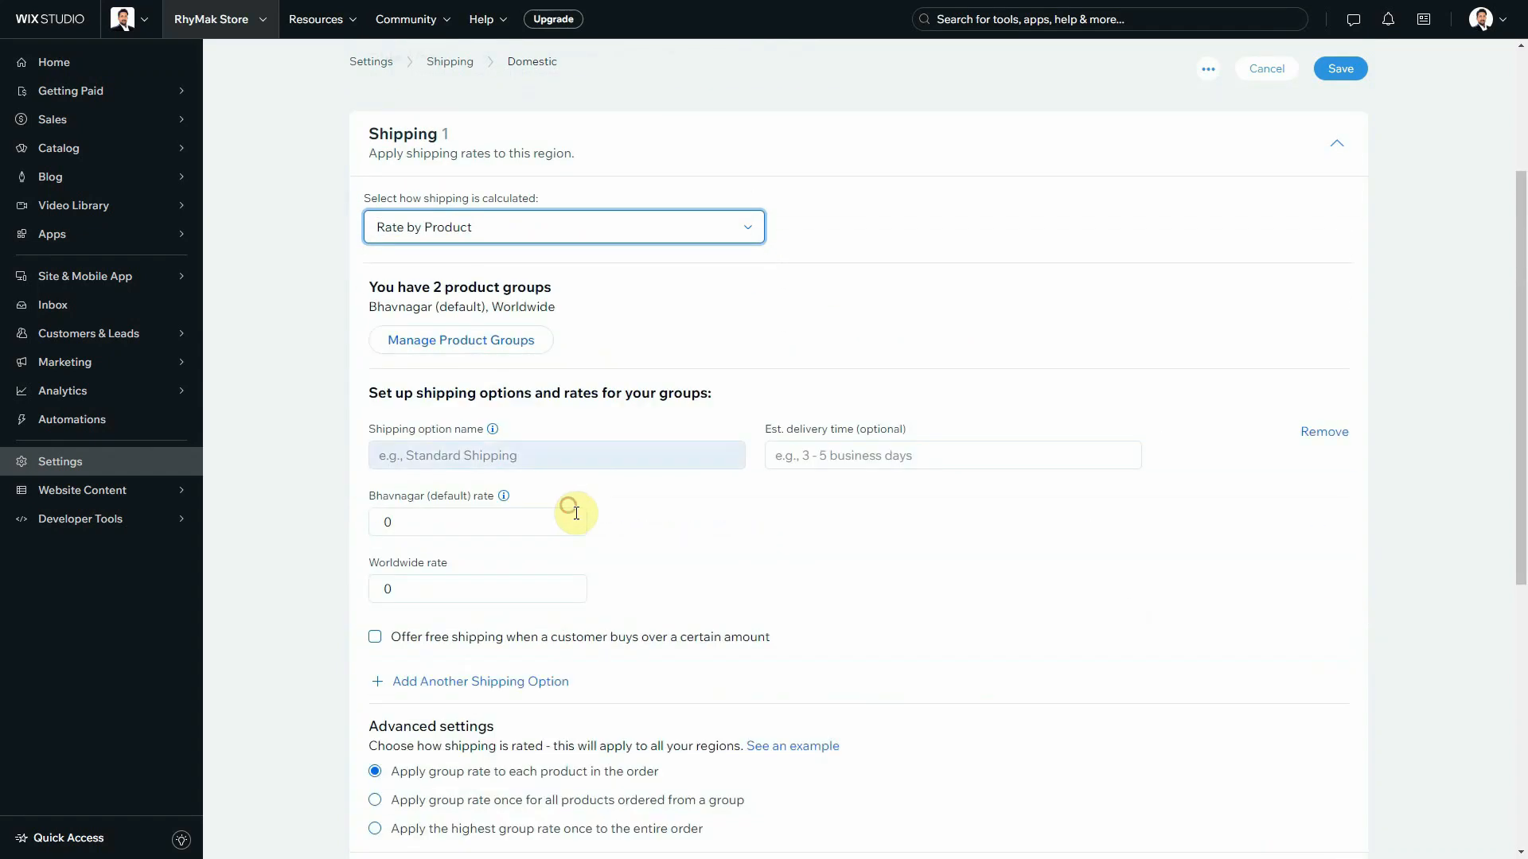
Examine the product groups and the rate fields for the Bhavnagar and Worldwide groups
{"action": "scroll", "coordinate": [605, 345], "scroll_direction": "up", "scroll_amount": 3}
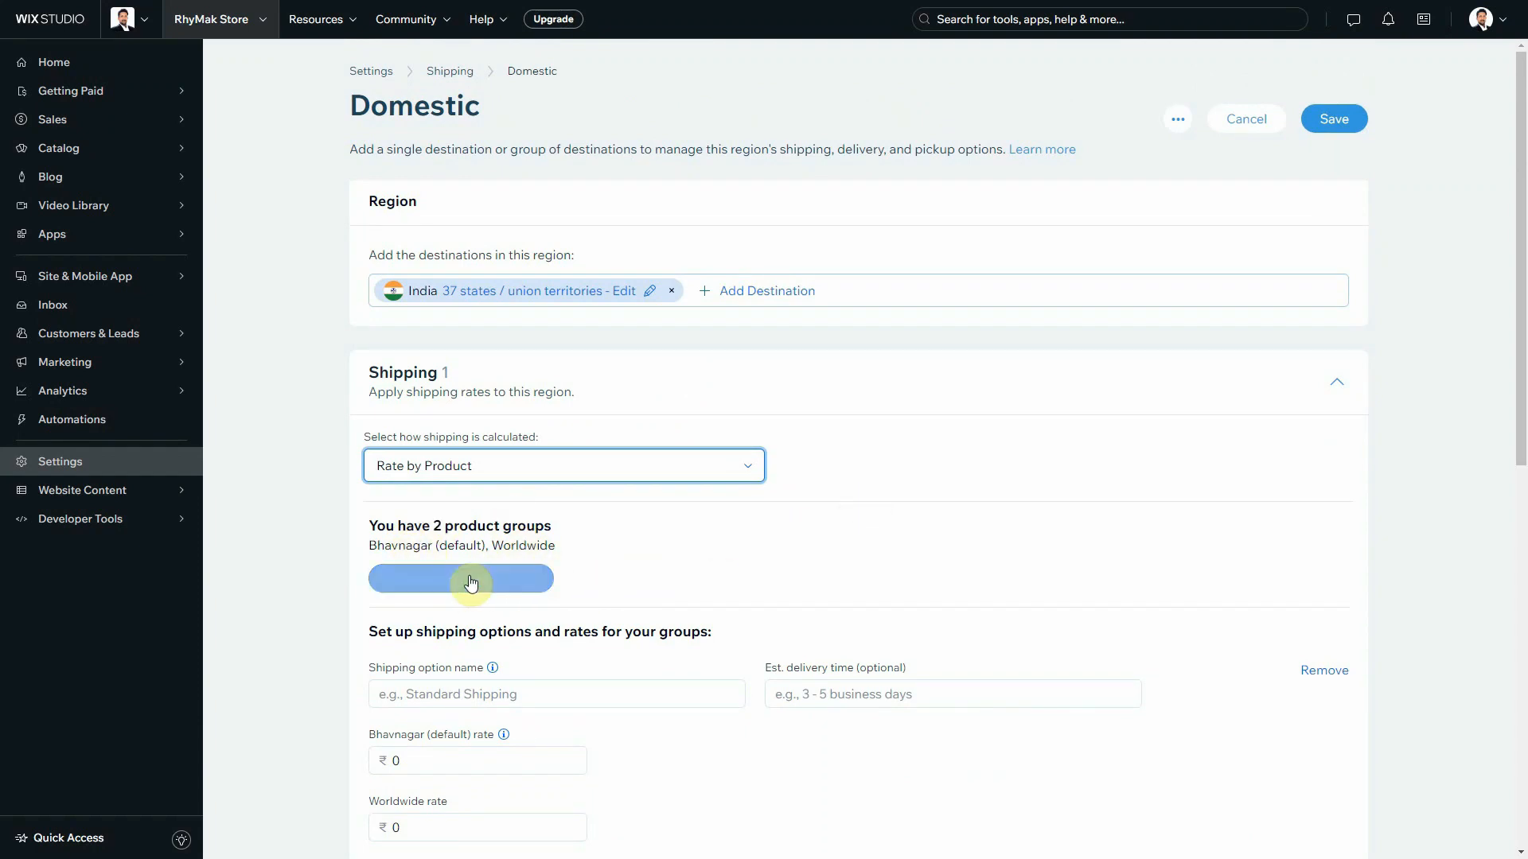
{"action": "scroll", "coordinate": [923, 428], "scroll_direction": "down", "scroll_amount": 1}
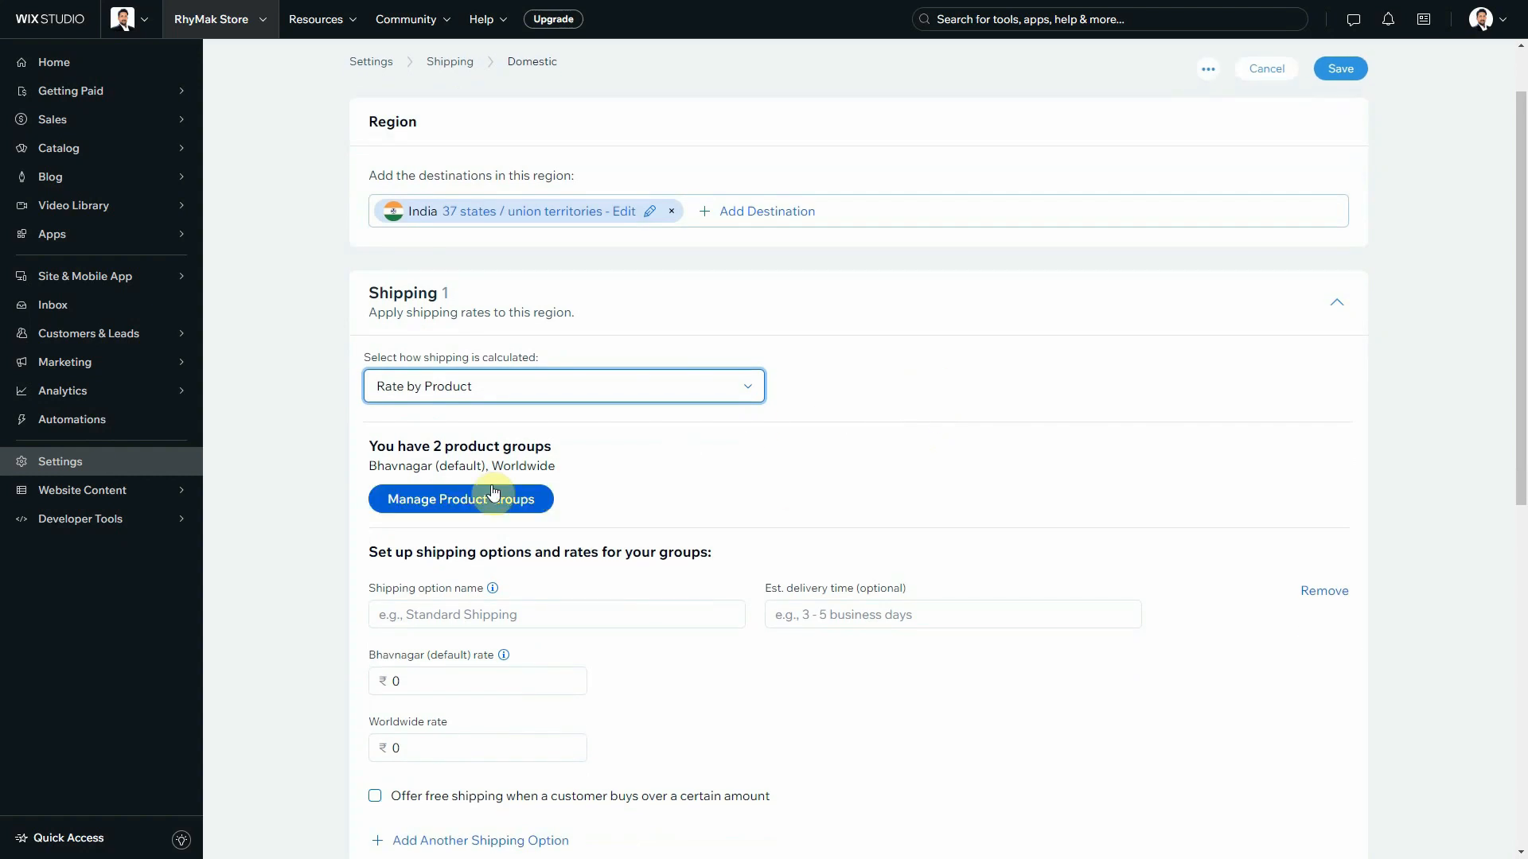
{"action": "scroll", "coordinate": [674, 495], "scroll_direction": "down", "scroll_amount": 3}
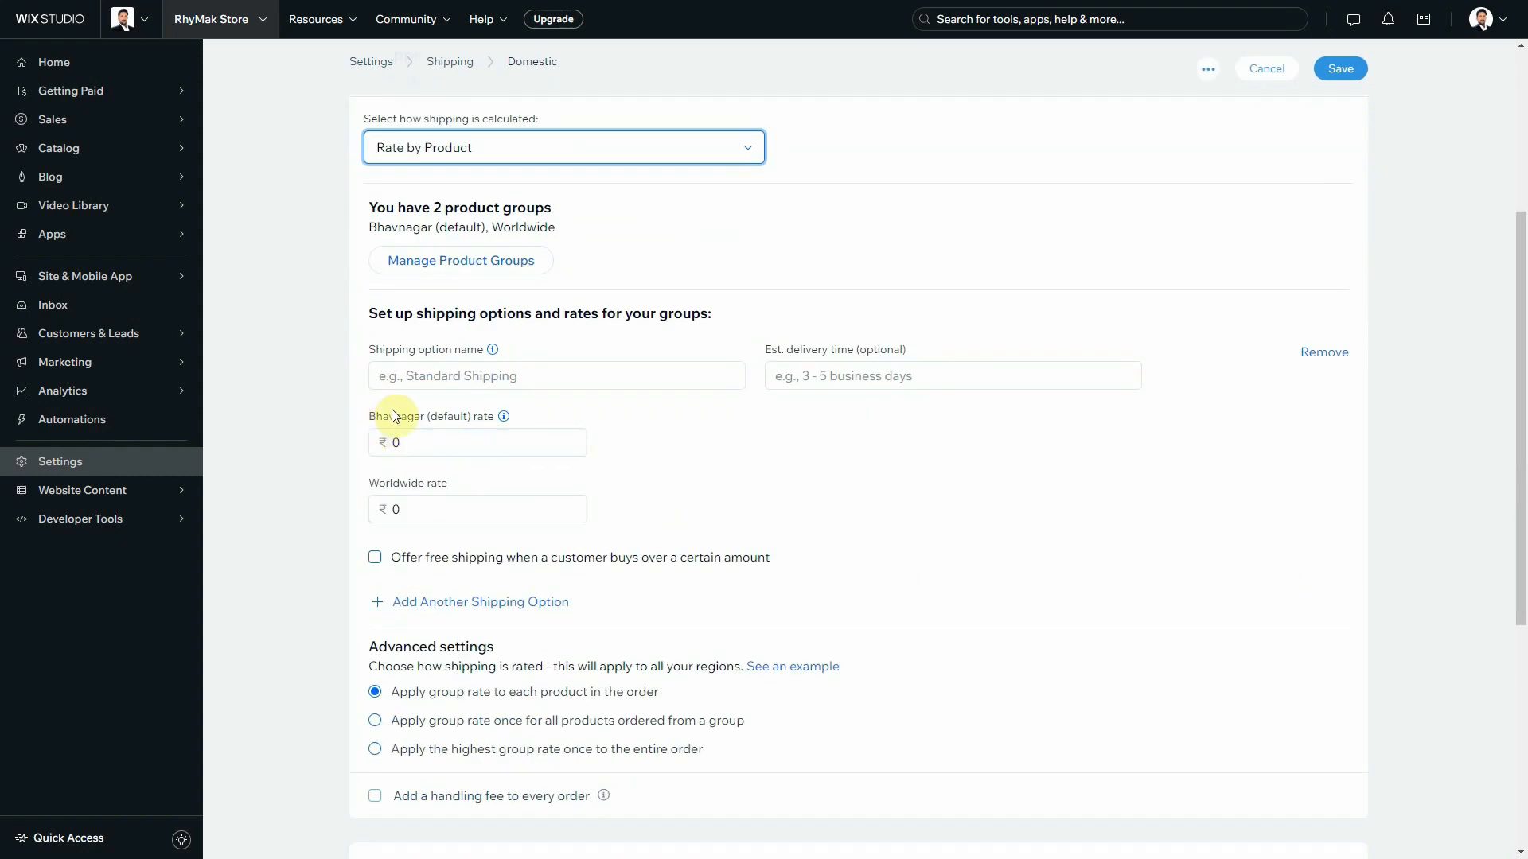
{"action": "left_click_drag", "start_coordinate": [370, 413], "coordinate": [657, 500]}
{"action": "scroll", "coordinate": [696, 517], "scroll_direction": "up", "scroll_amount": 2}
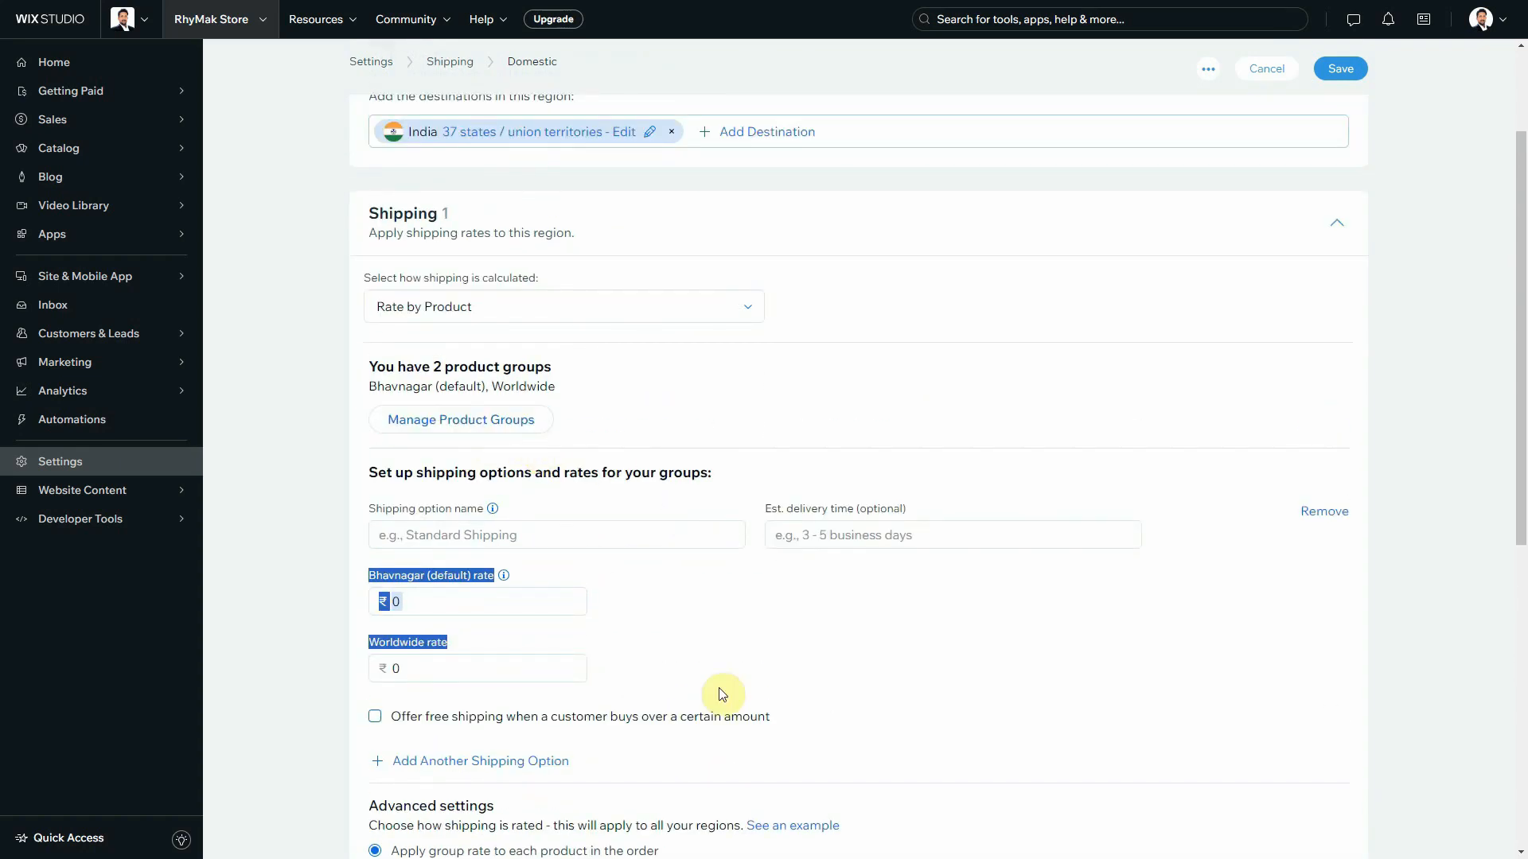
{"action": "left_click", "coordinate": [715, 667]}
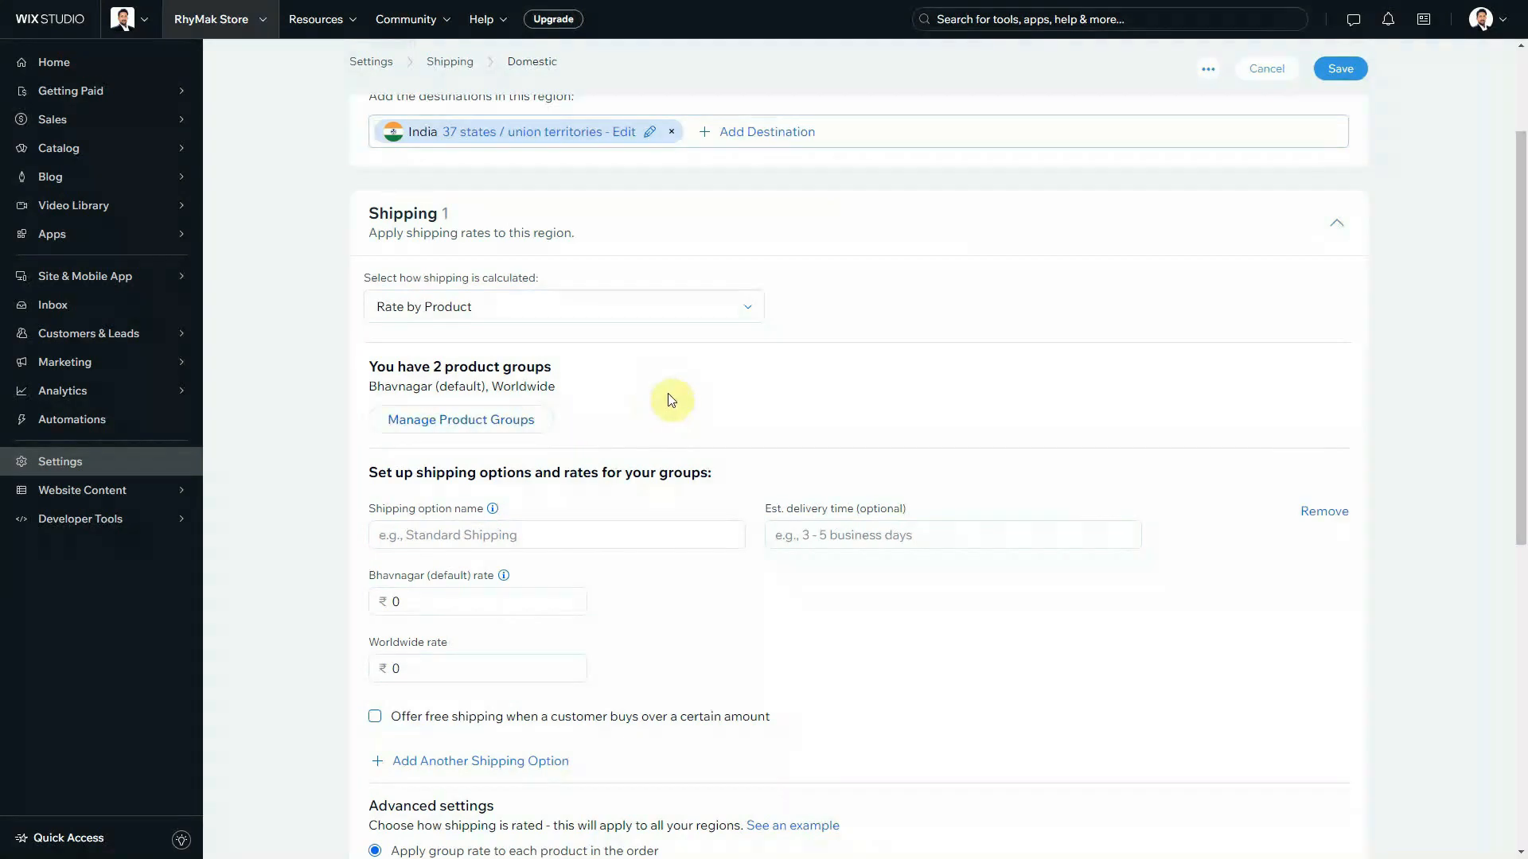
{"action": "scroll", "coordinate": [660, 487], "scroll_direction": "up", "scroll_amount": 1}
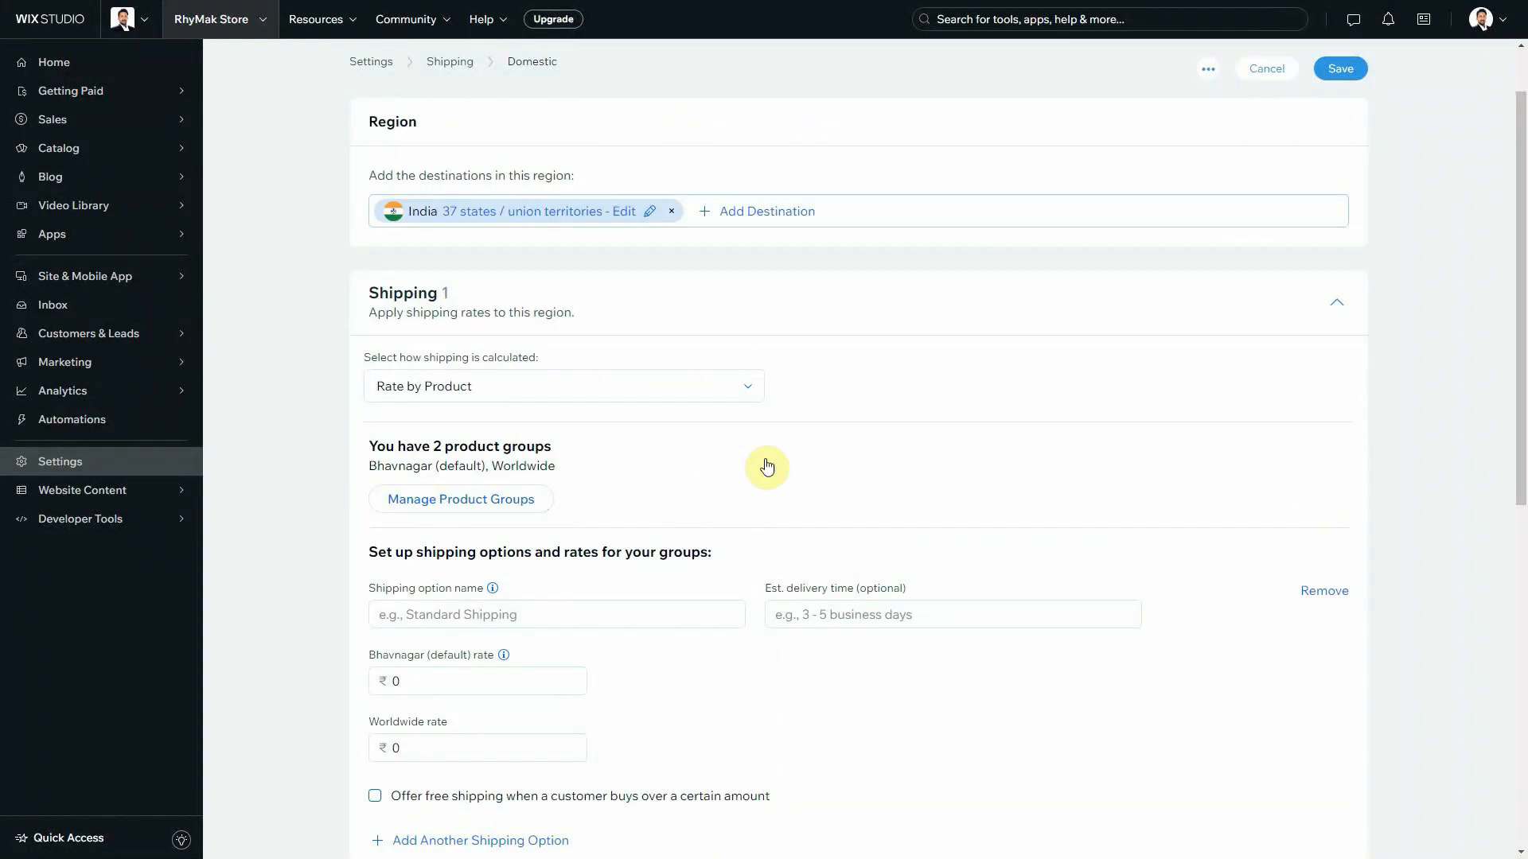
Check the product group choices available for the 1.5 L Electric Multi Function product in the product group manager, without changing them
{"action": "left_click", "coordinate": [462, 499]}
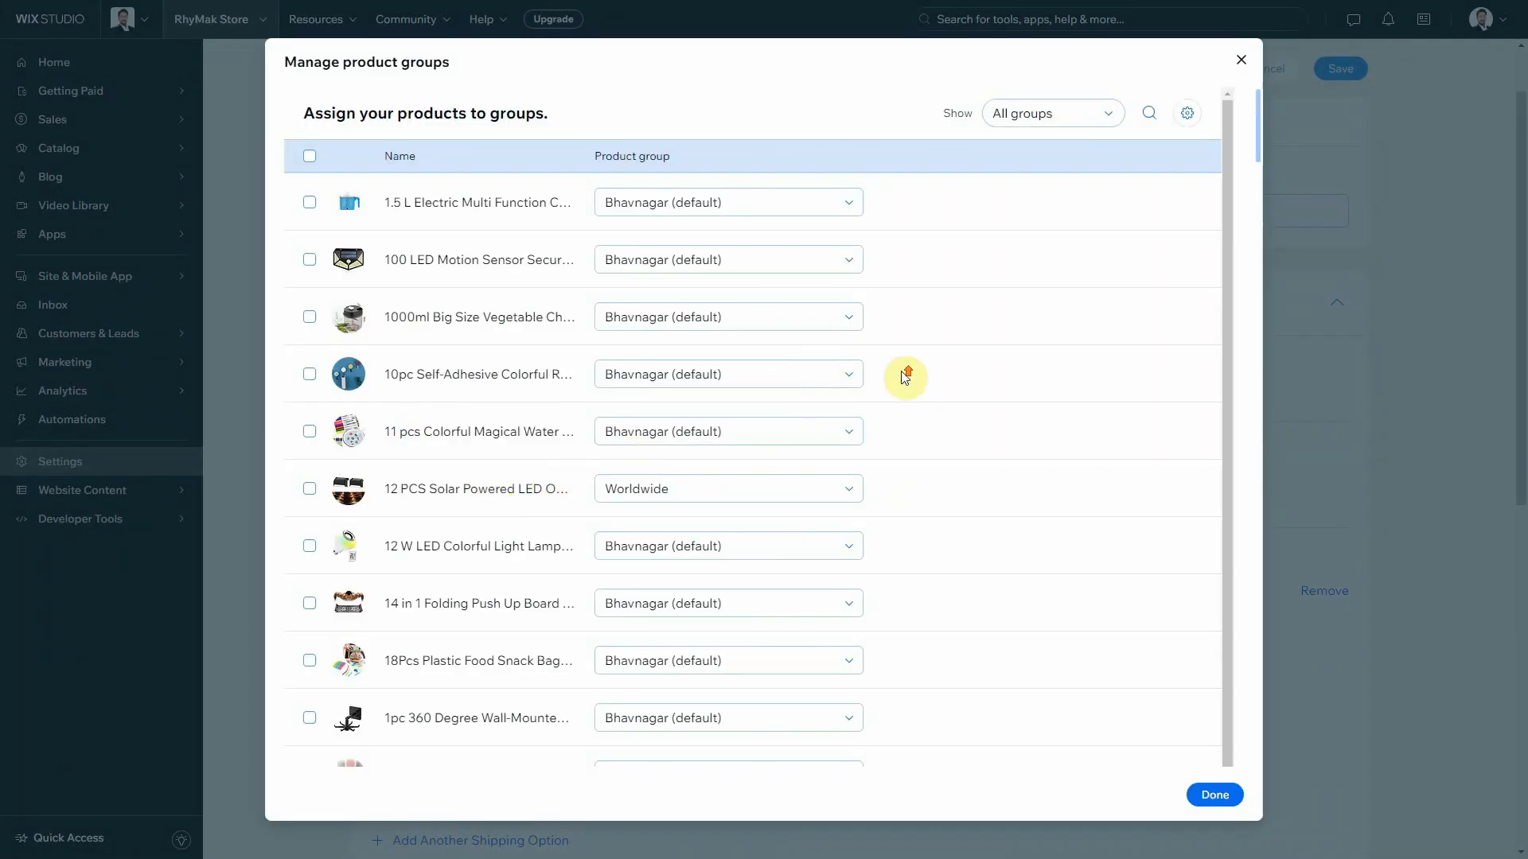
{"action": "left_click", "coordinate": [848, 195]}
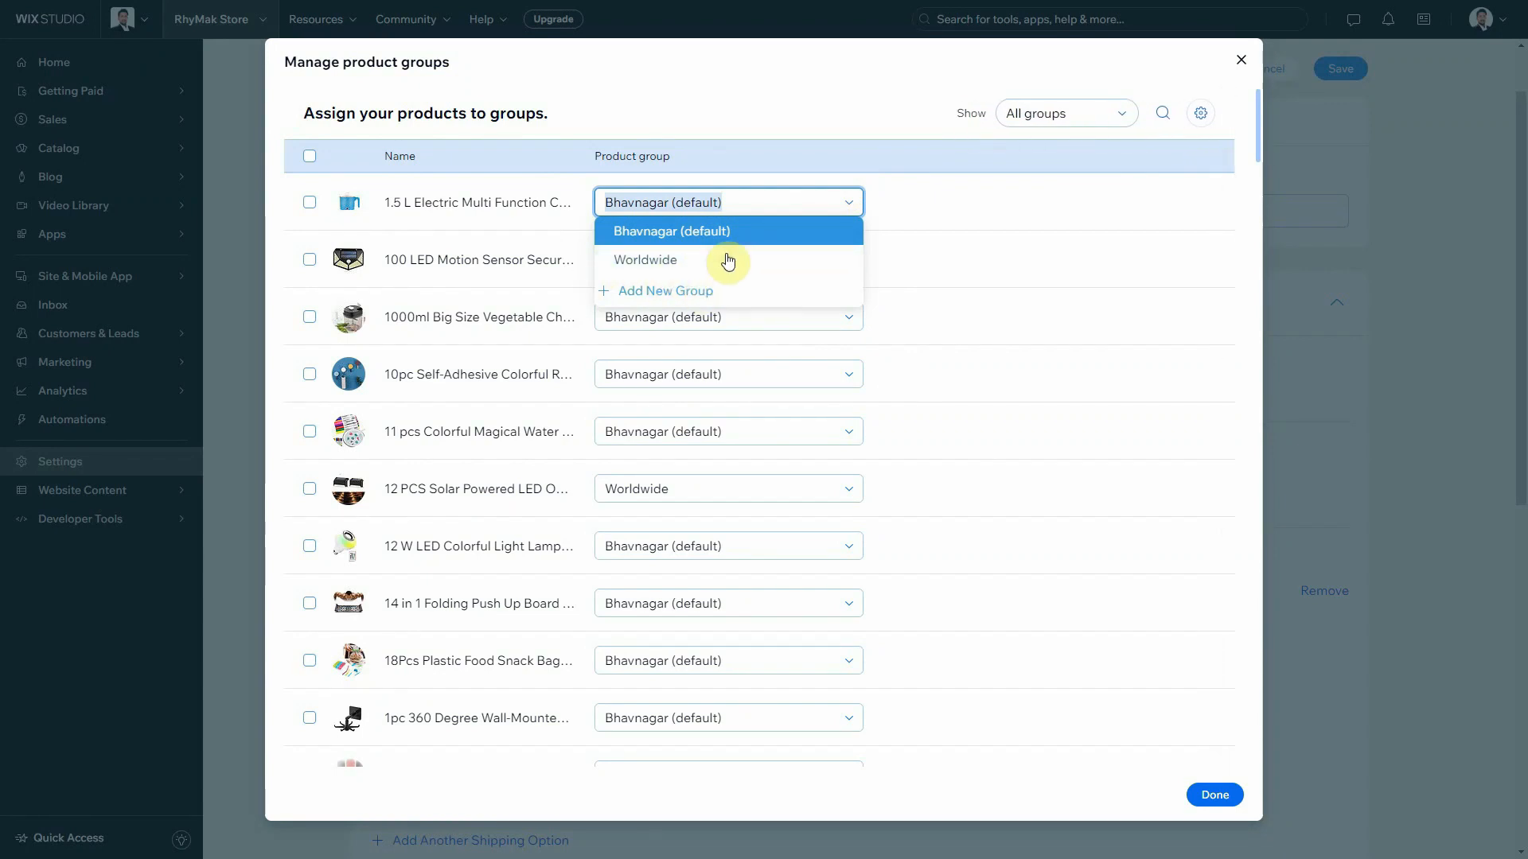
{"action": "left_click", "coordinate": [781, 147]}
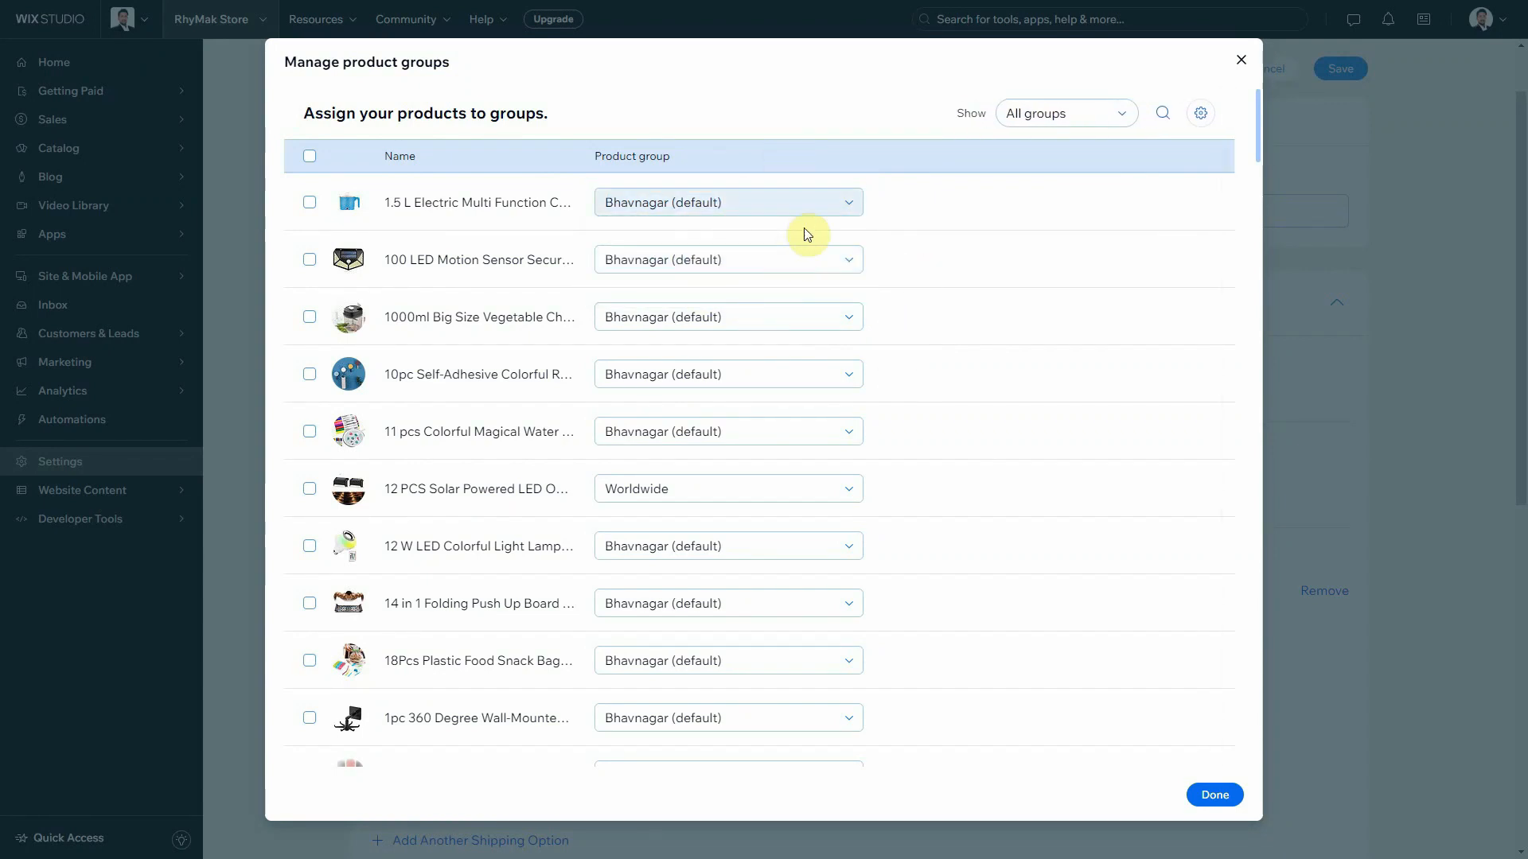
{"action": "left_click", "coordinate": [784, 203]}
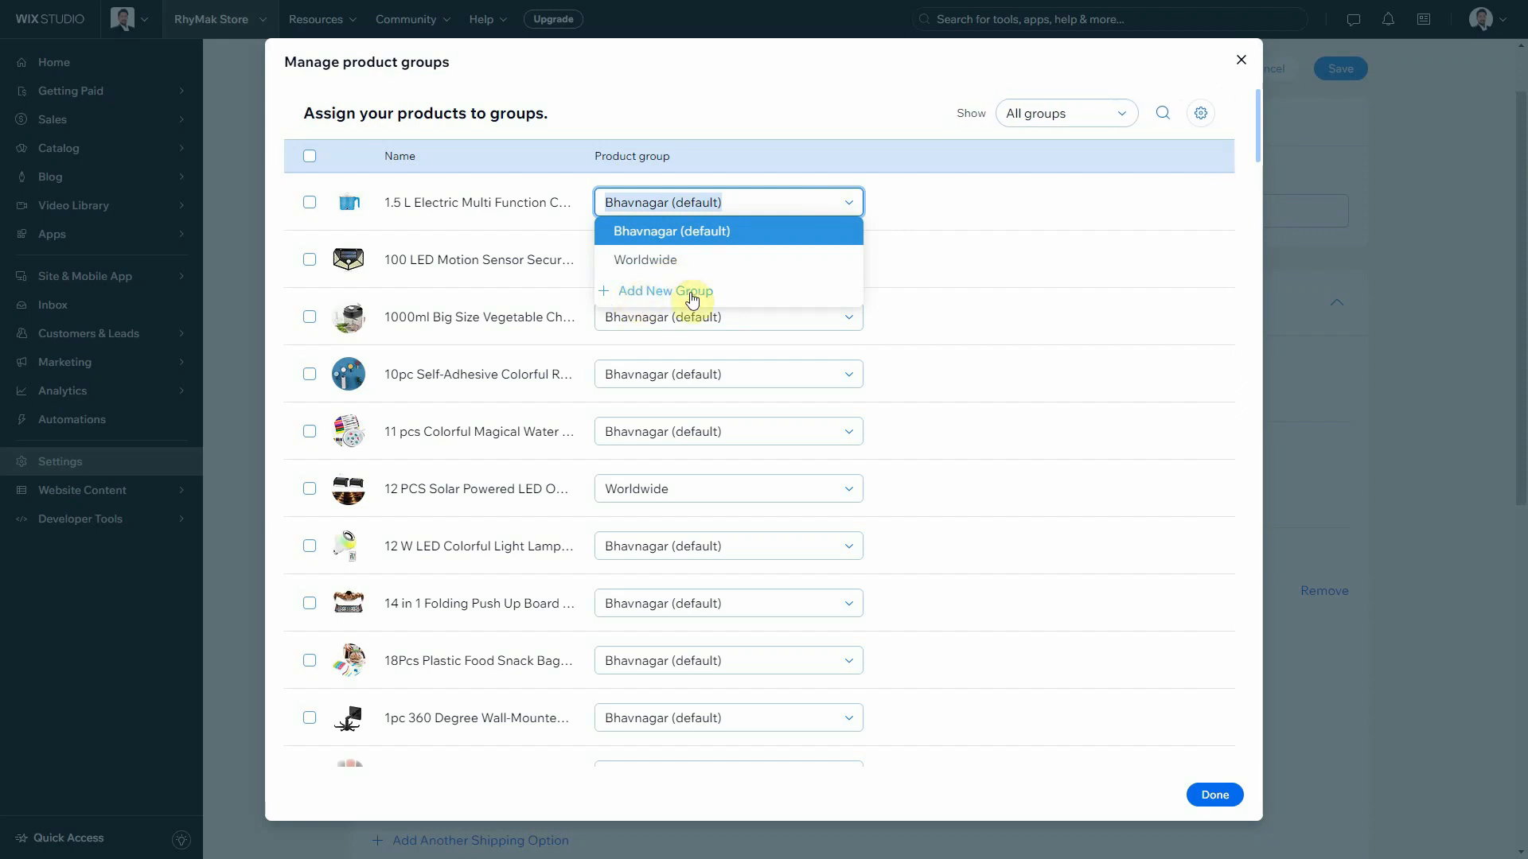
{"action": "left_click", "coordinate": [743, 135]}
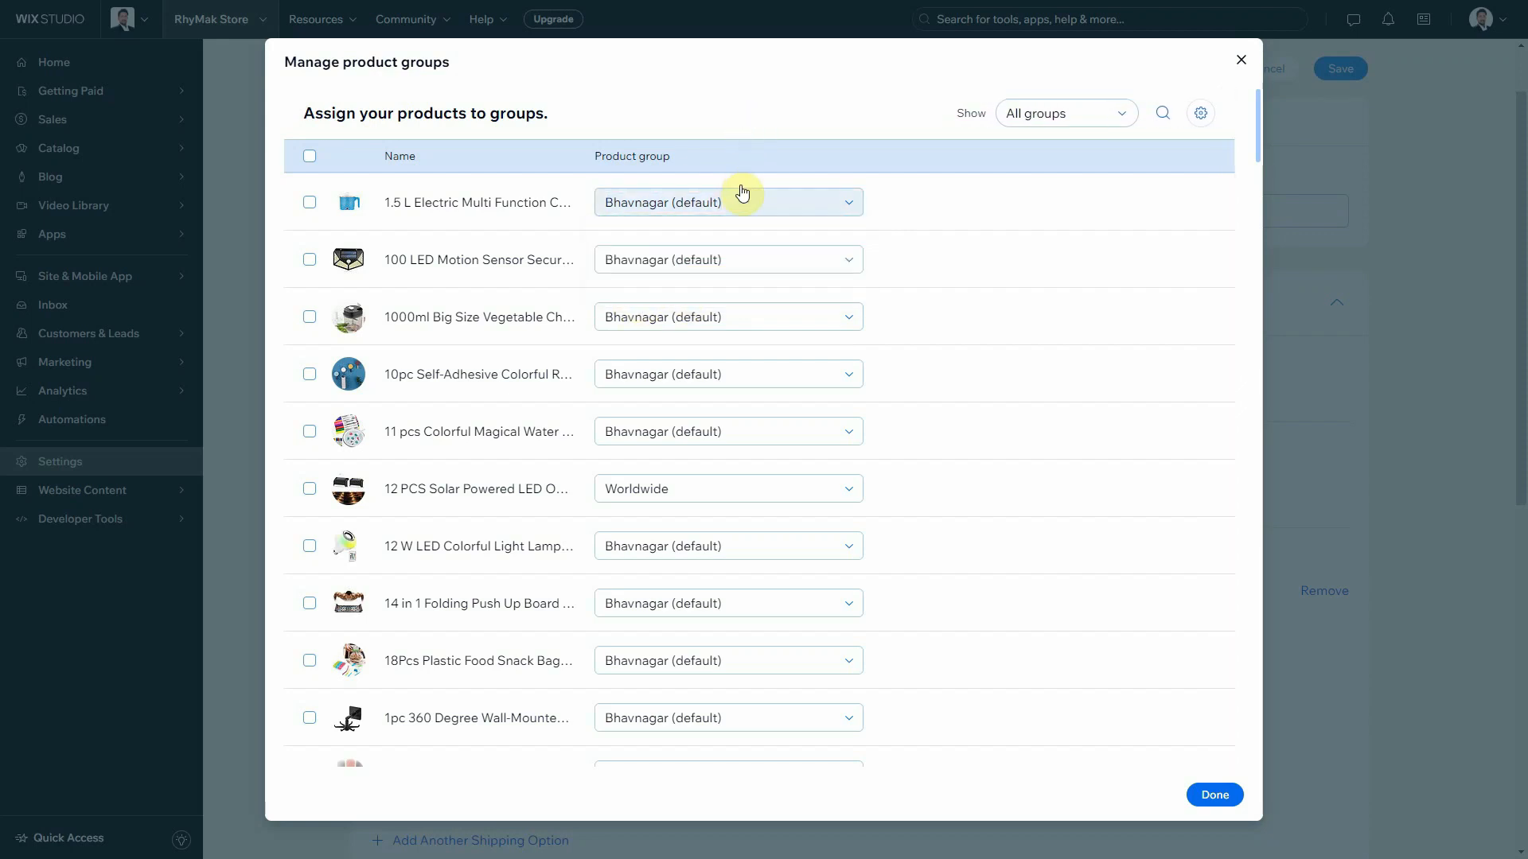
{"action": "left_click", "coordinate": [1240, 61]}
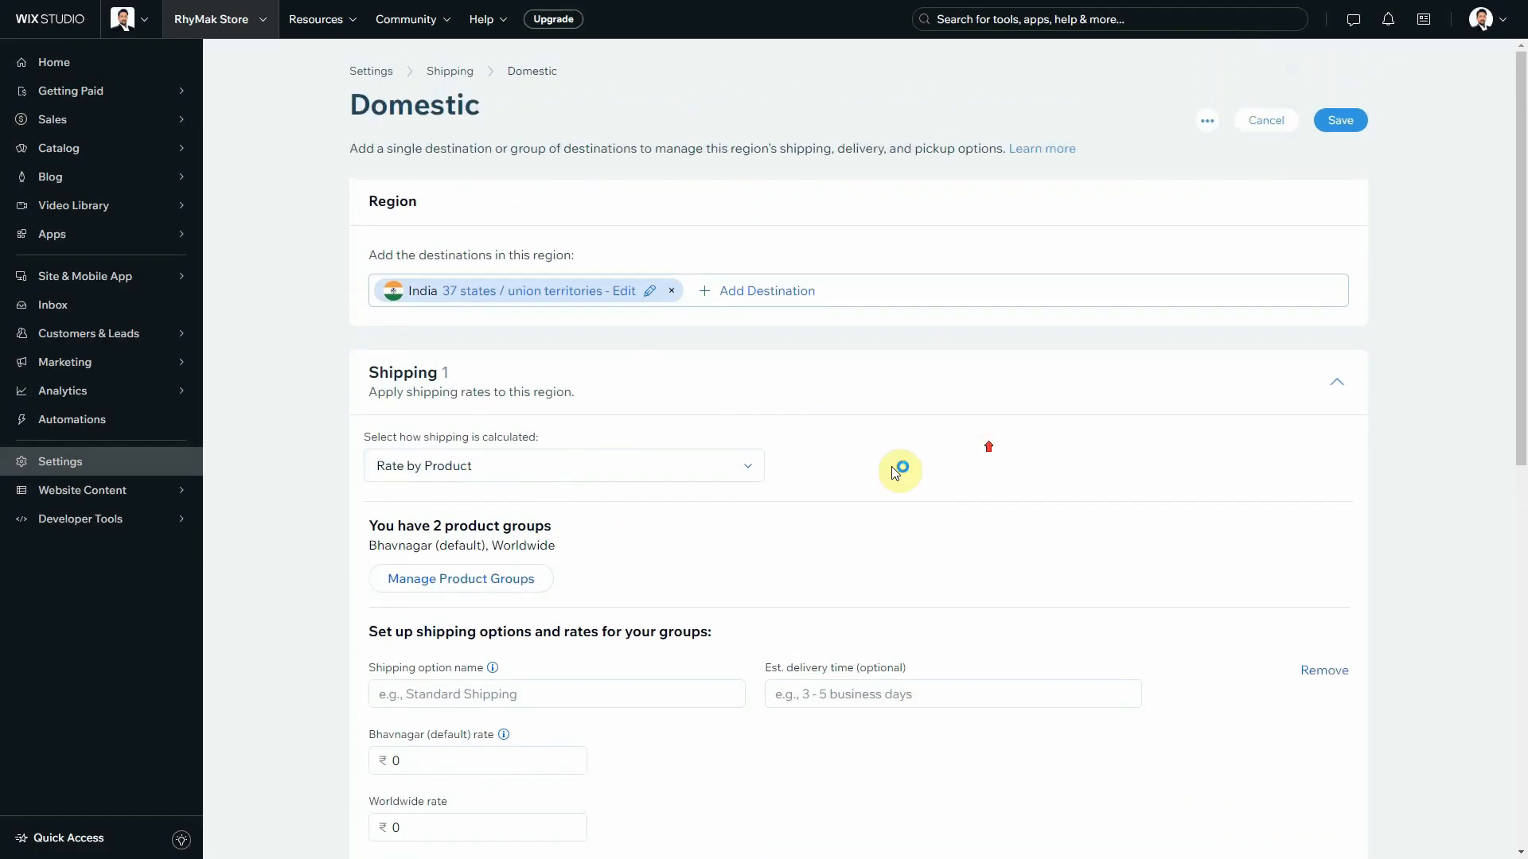
{"action": "scroll", "coordinate": [796, 470], "scroll_direction": "down", "scroll_amount": 5}
{"action": "scroll", "coordinate": [883, 362], "scroll_direction": "up", "scroll_amount": 2}
{"action": "scroll", "coordinate": [875, 370], "scroll_direction": "up", "scroll_amount": 3}
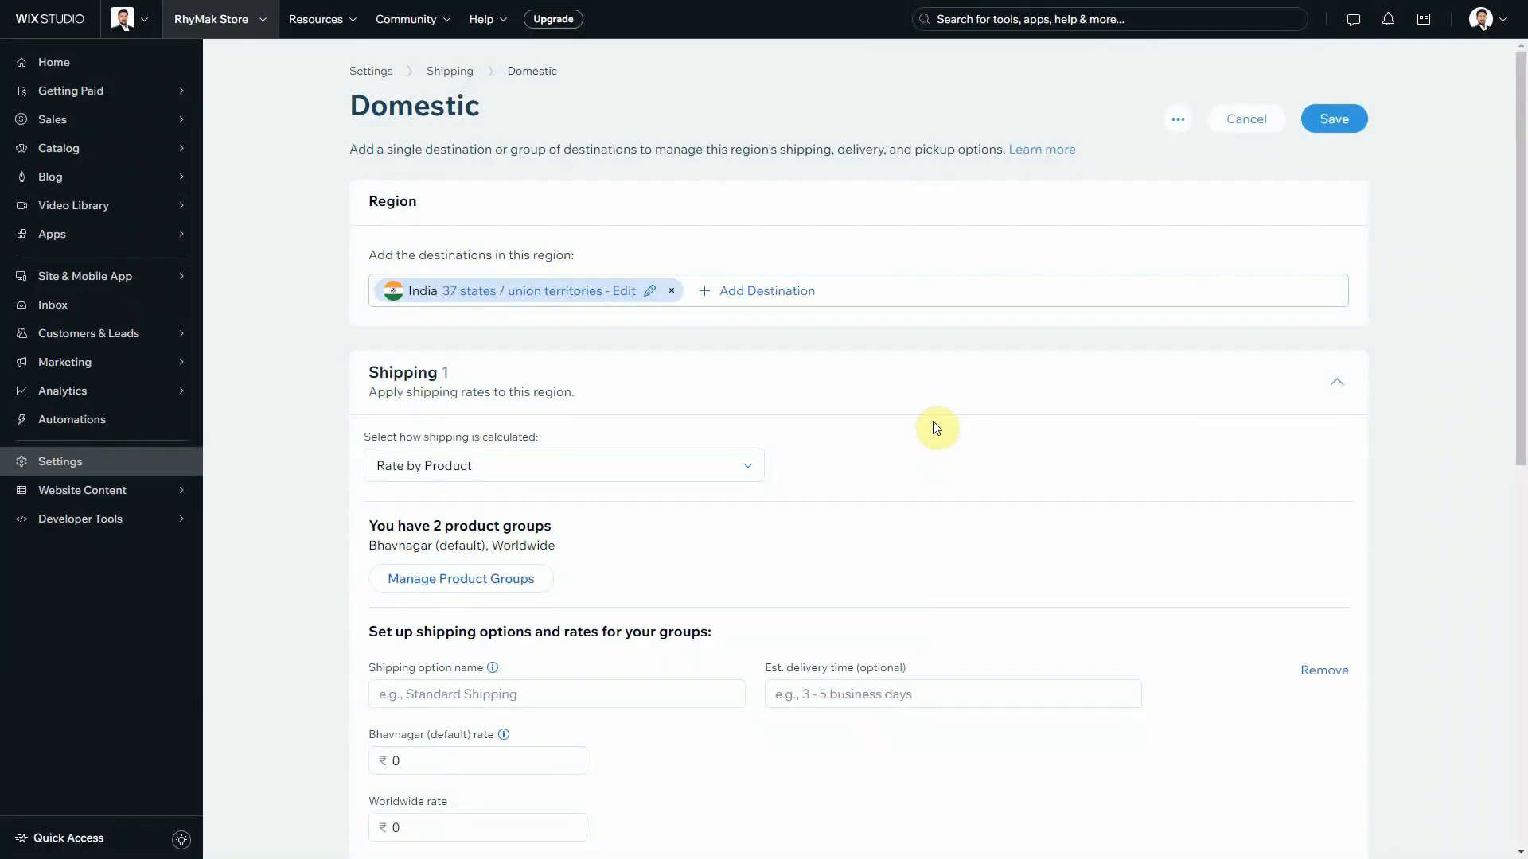
{"action": "scroll", "coordinate": [887, 460], "scroll_direction": "down", "scroll_amount": 1}
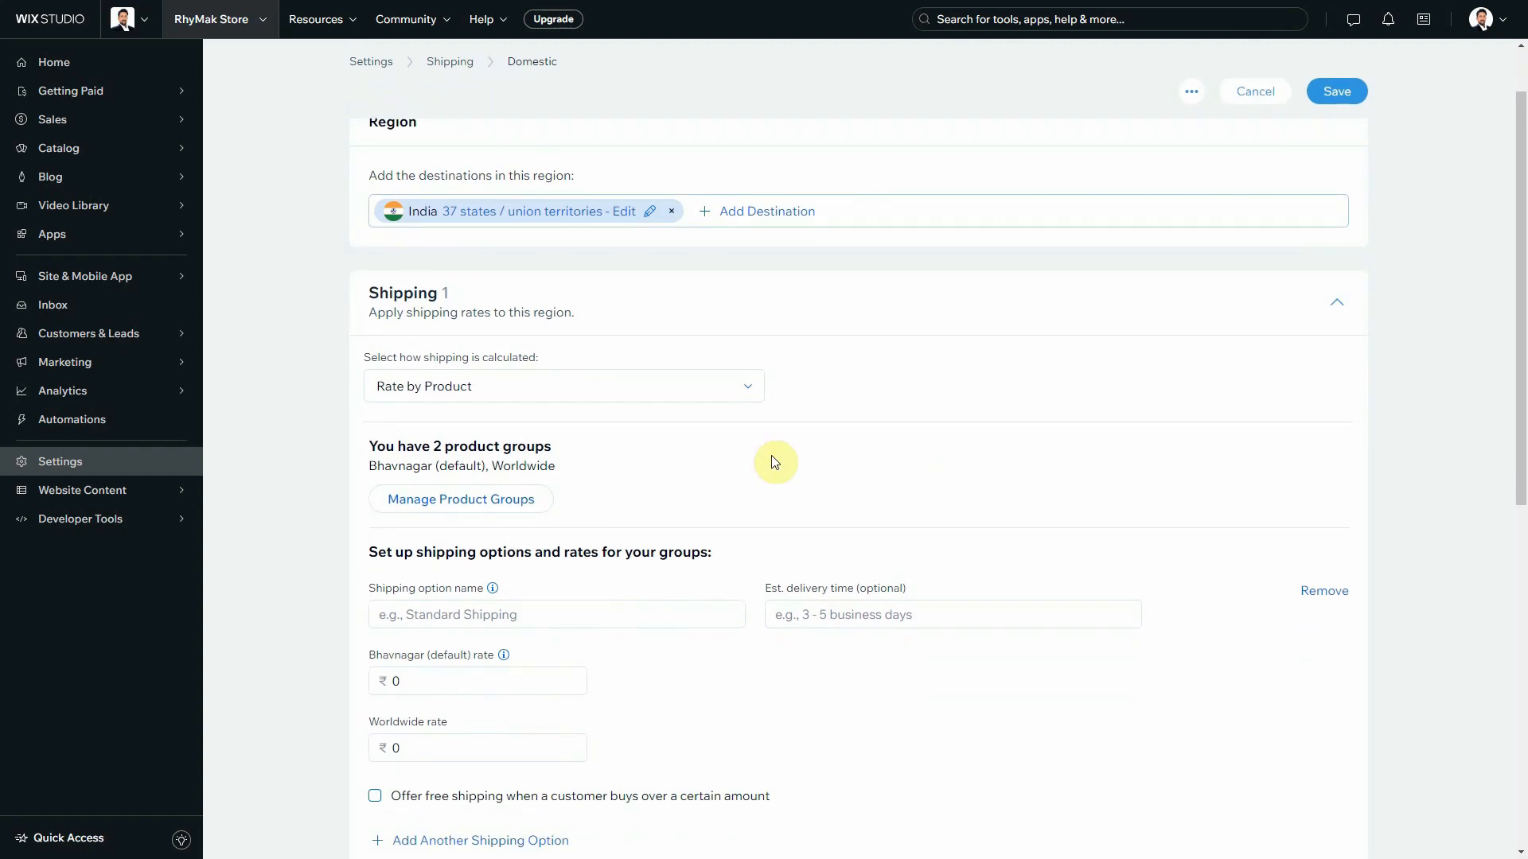
{"action": "scroll", "coordinate": [800, 436], "scroll_direction": "down", "scroll_amount": 1}
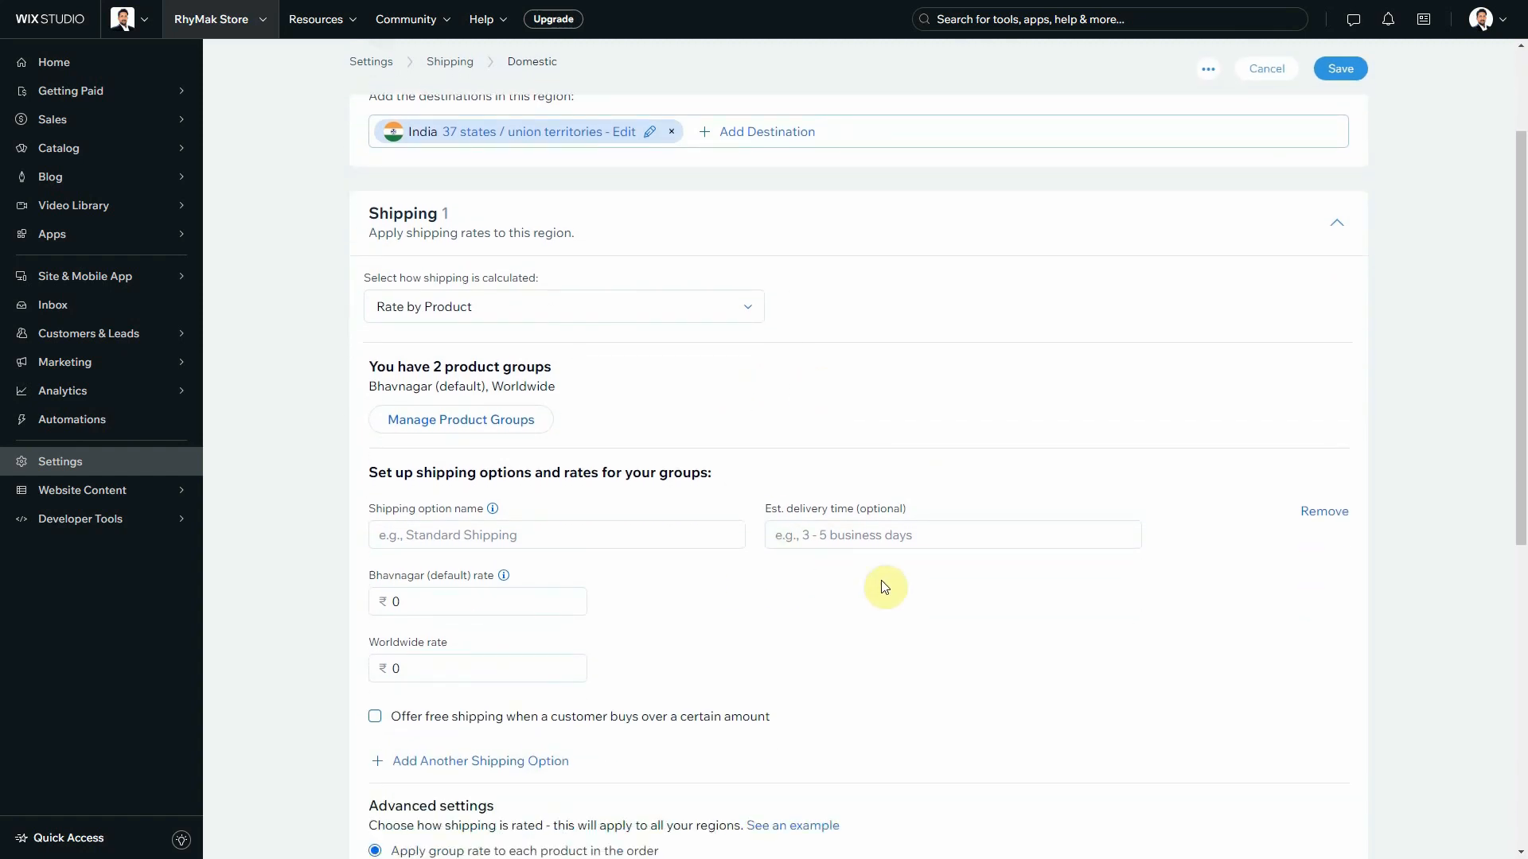
{"action": "scroll", "coordinate": [885, 586], "scroll_direction": "down", "scroll_amount": 2}
{"action": "scroll", "coordinate": [886, 569], "scroll_direction": "up", "scroll_amount": 3}
{"action": "scroll", "coordinate": [849, 457], "scroll_direction": "down", "scroll_amount": 2}
{"action": "scroll", "coordinate": [929, 527], "scroll_direction": "up", "scroll_amount": 1}
{"action": "scroll", "coordinate": [931, 527], "scroll_direction": "up", "scroll_amount": 2}
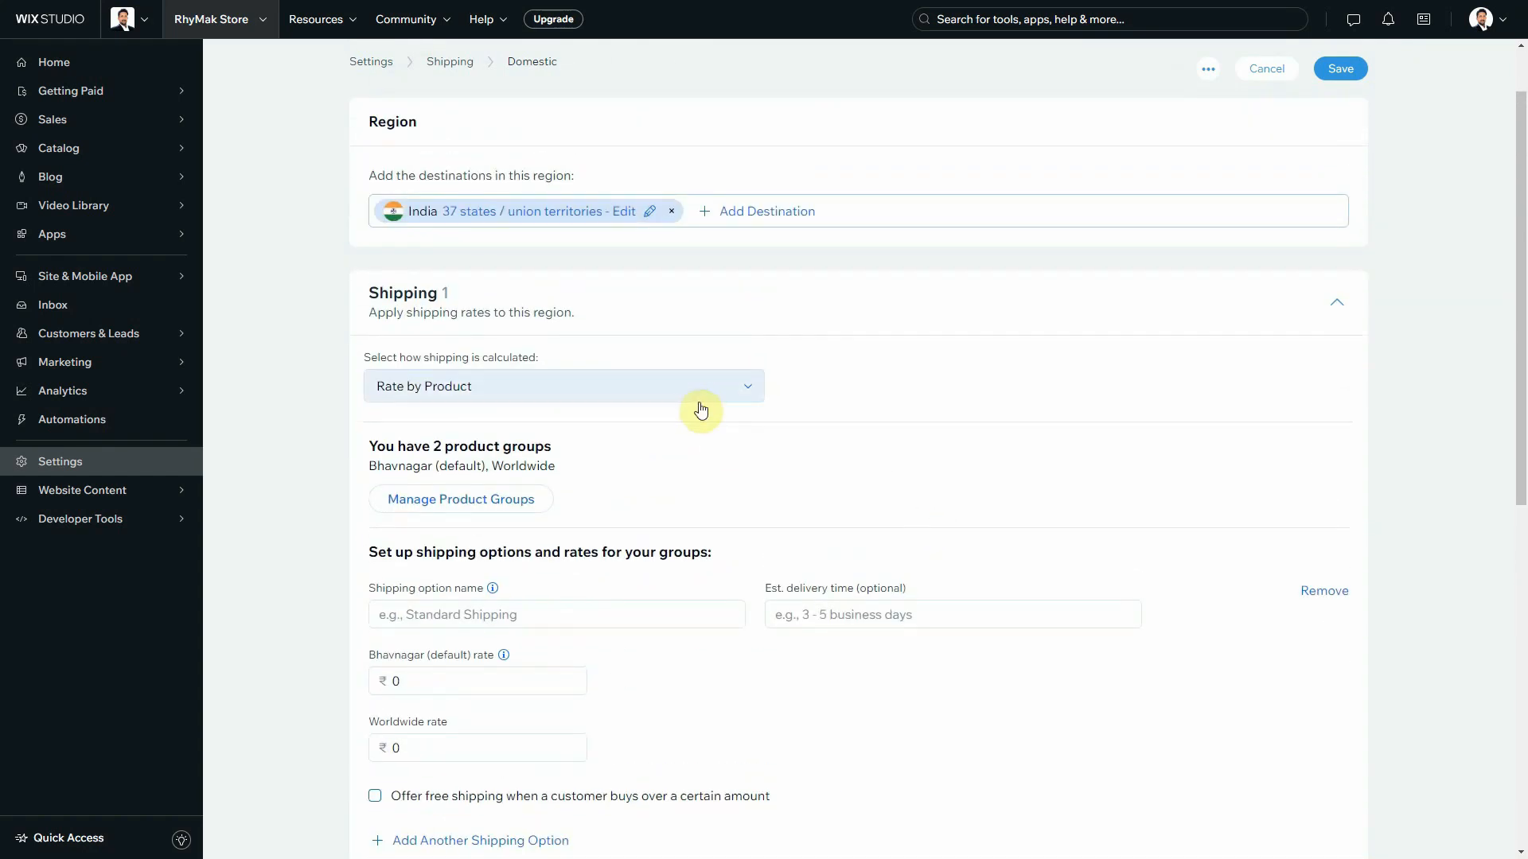
Review the Domestic region's shipping calculation choices and the rate and advanced settings offered for Rate by Product
{"action": "left_click", "coordinate": [752, 387]}
{"action": "left_click", "coordinate": [910, 389]}
{"action": "scroll", "coordinate": [910, 388], "scroll_direction": "down", "scroll_amount": 1}
{"action": "scroll", "coordinate": [921, 413], "scroll_direction": "up", "scroll_amount": 1}
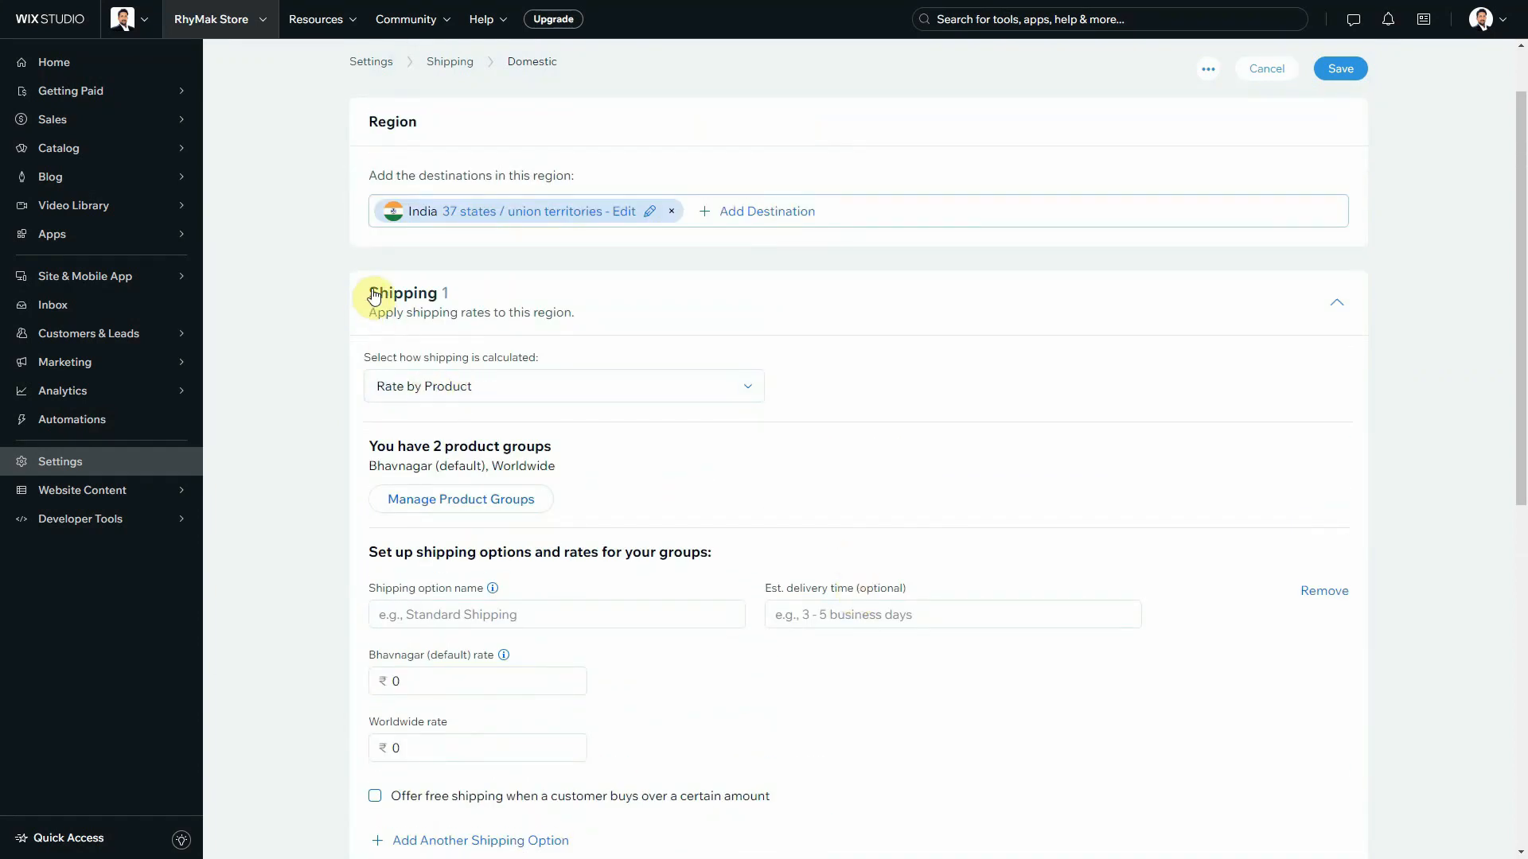
{"action": "scroll", "coordinate": [987, 420], "scroll_direction": "down", "scroll_amount": 1}
{"action": "scroll", "coordinate": [983, 418], "scroll_direction": "down", "scroll_amount": 2}
{"action": "scroll", "coordinate": [396, 212], "scroll_direction": "up", "scroll_amount": 2}
{"action": "scroll", "coordinate": [557, 239], "scroll_direction": "down", "scroll_amount": 1}
{"action": "scroll", "coordinate": [589, 245], "scroll_direction": "down", "scroll_amount": 1}
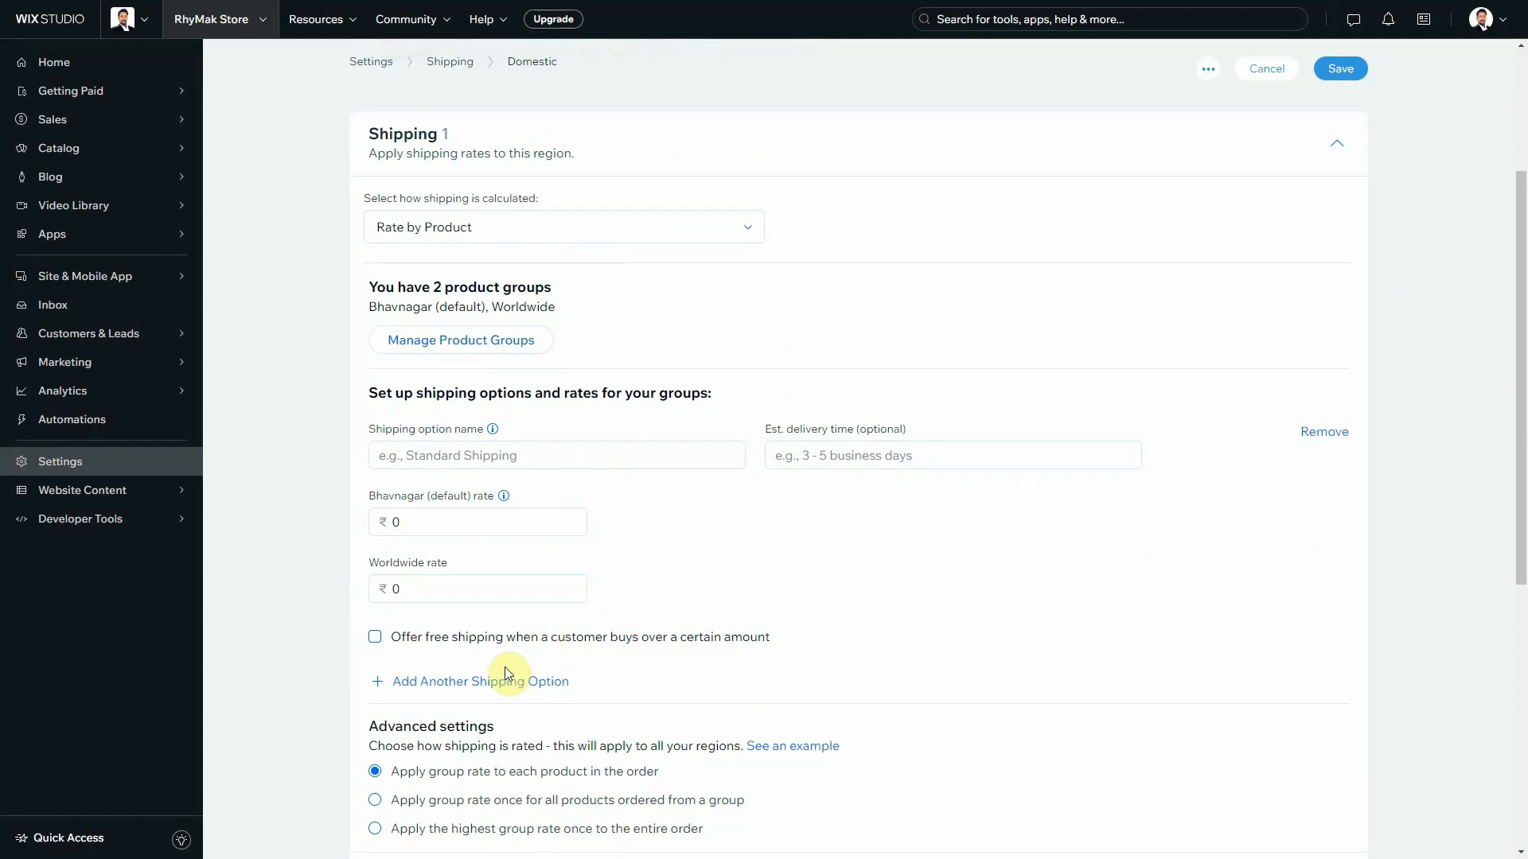
Try adding a second shipping option to the Domestic product group rates and remove it again
{"action": "left_click", "coordinate": [475, 689]}
{"action": "scroll", "coordinate": [620, 680], "scroll_direction": "down", "scroll_amount": 3}
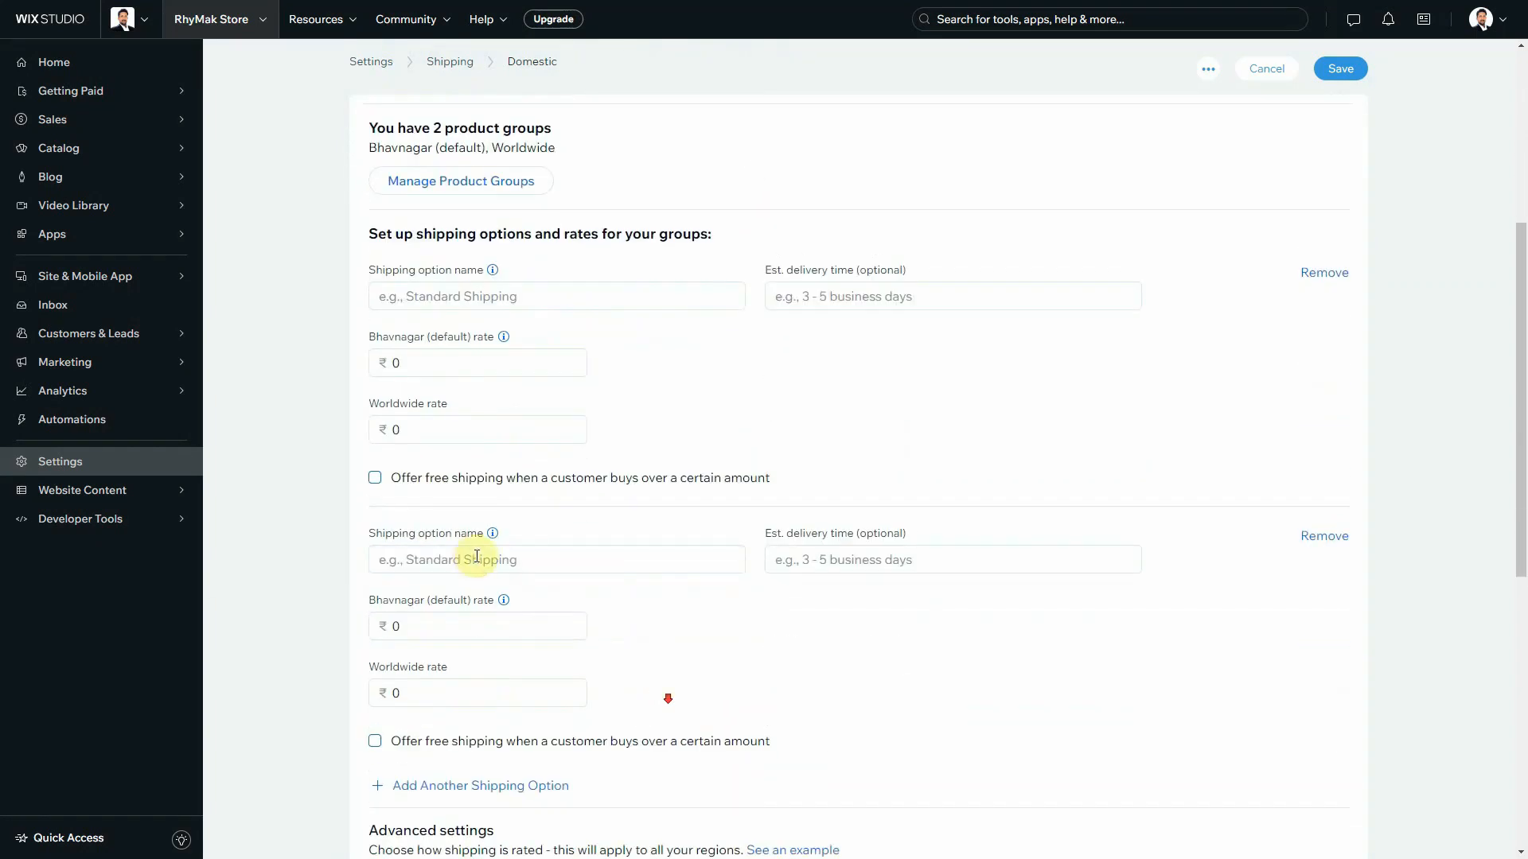
{"action": "scroll", "coordinate": [642, 587], "scroll_direction": "down", "scroll_amount": 3}
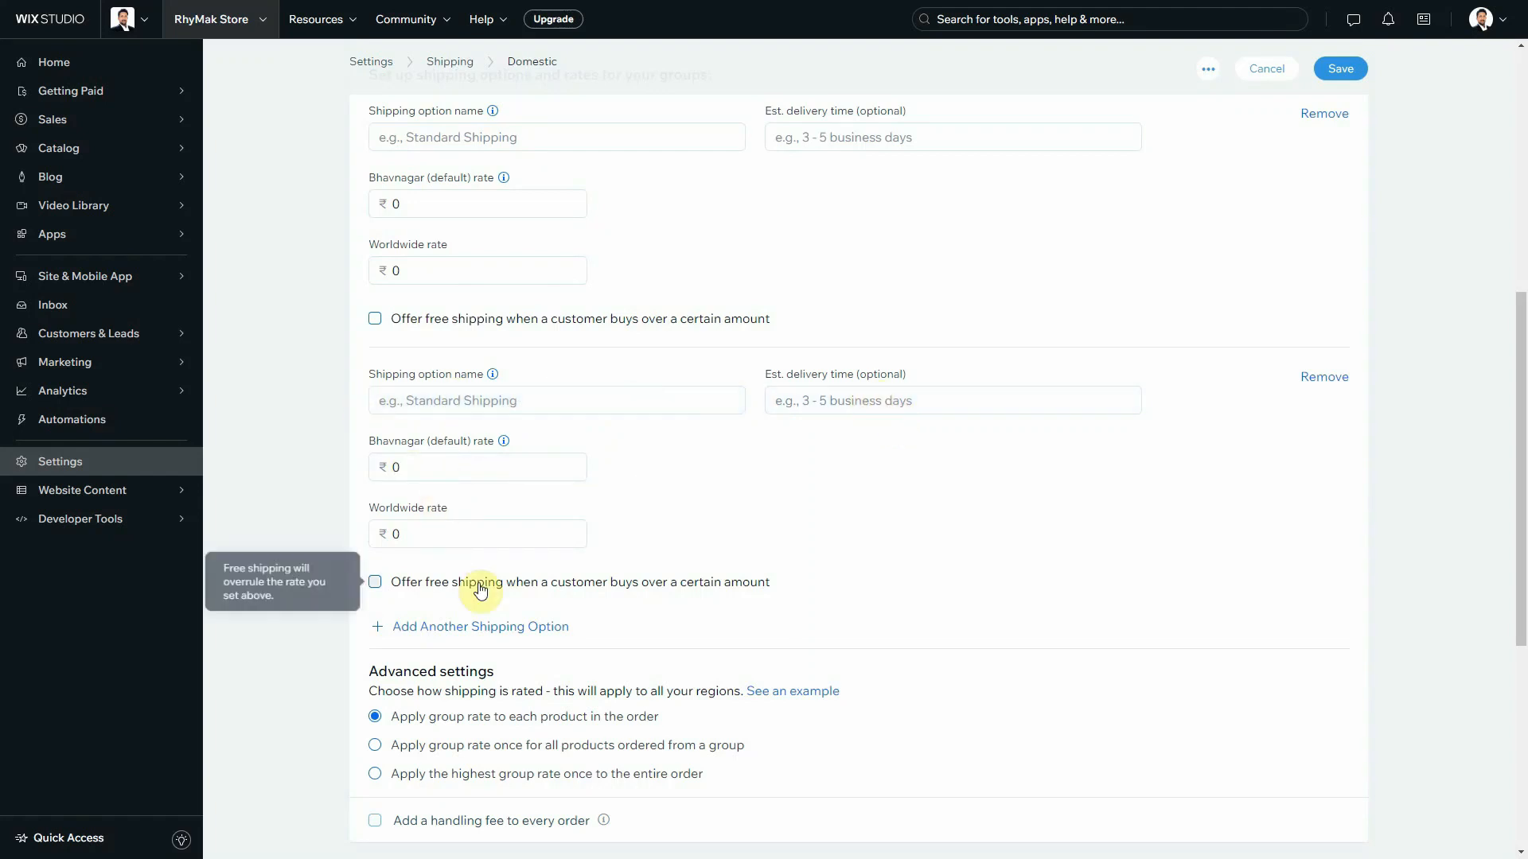
{"action": "scroll", "coordinate": [905, 613], "scroll_direction": "up", "scroll_amount": 3}
{"action": "scroll", "coordinate": [849, 546], "scroll_direction": "up", "scroll_amount": 3}
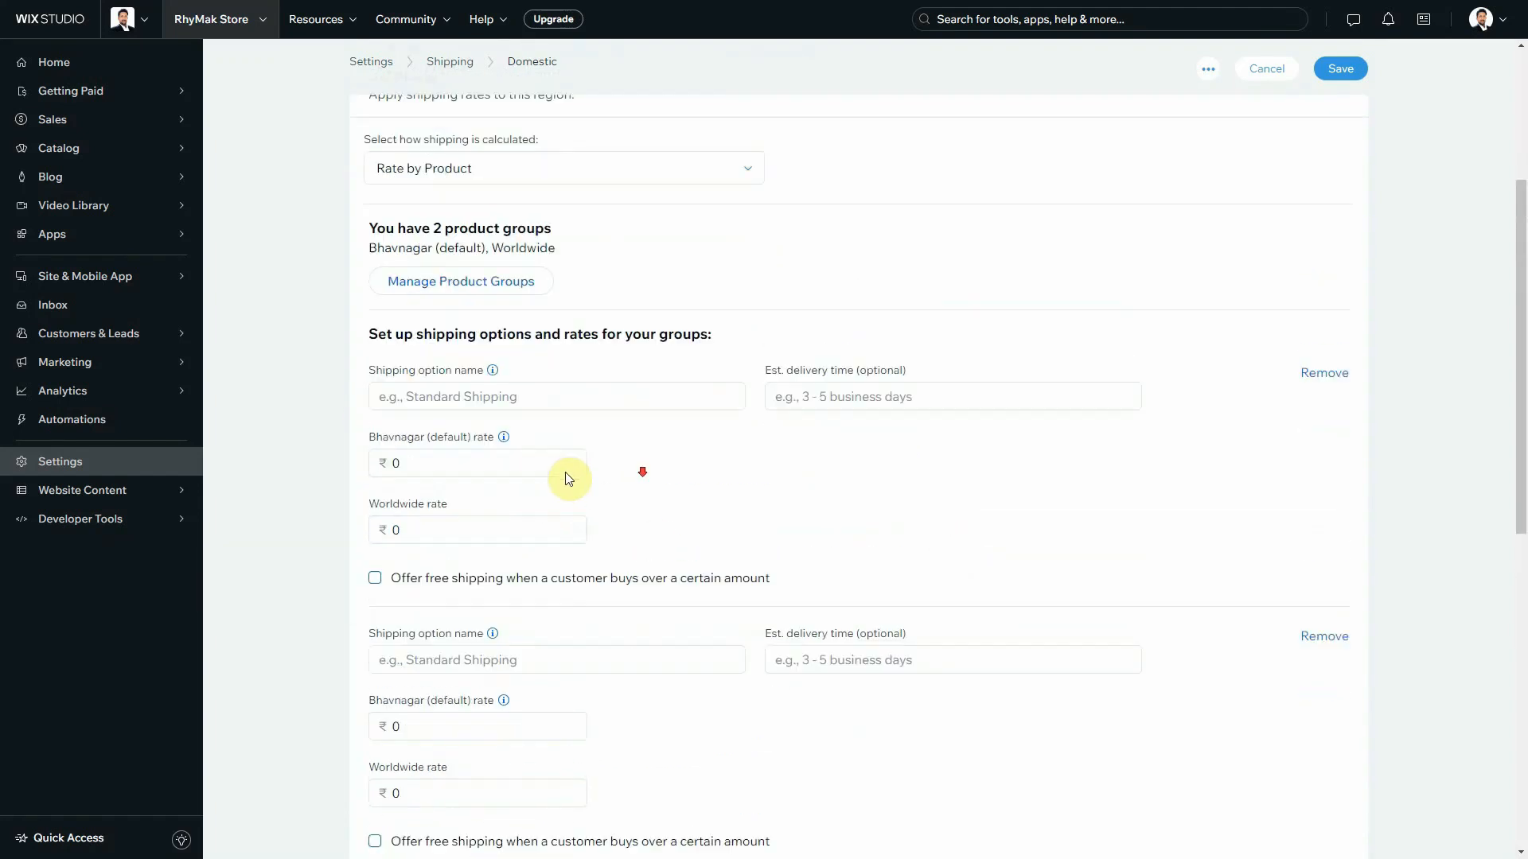
{"action": "scroll", "coordinate": [596, 546], "scroll_direction": "down", "scroll_amount": 4}
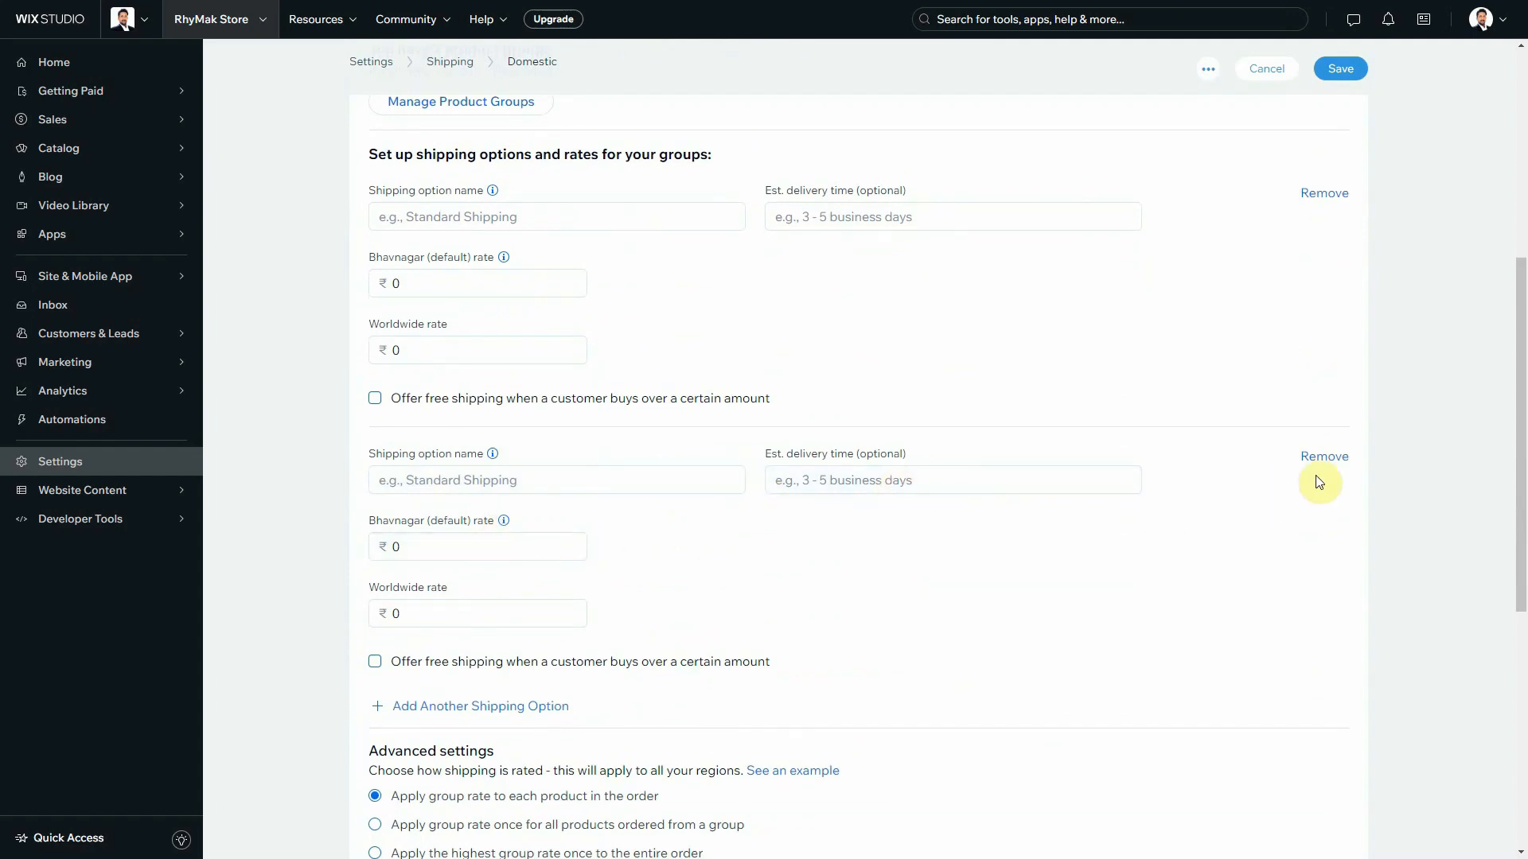
{"action": "scroll", "coordinate": [610, 283], "scroll_direction": "up", "scroll_amount": 1}
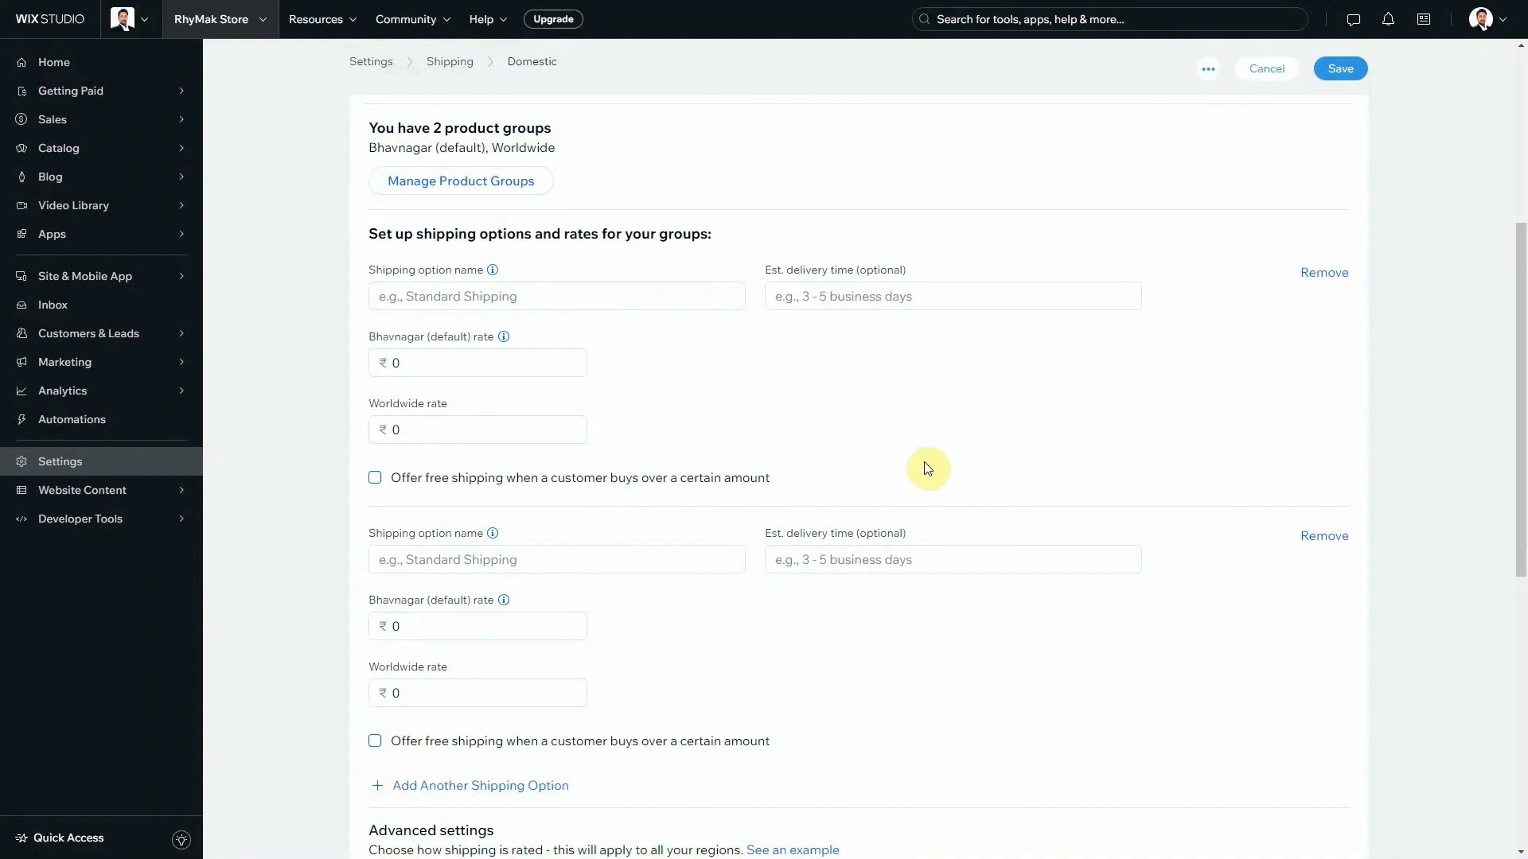
{"action": "left_click", "coordinate": [1331, 544]}
{"action": "scroll", "coordinate": [641, 341], "scroll_direction": "up", "scroll_amount": 3}
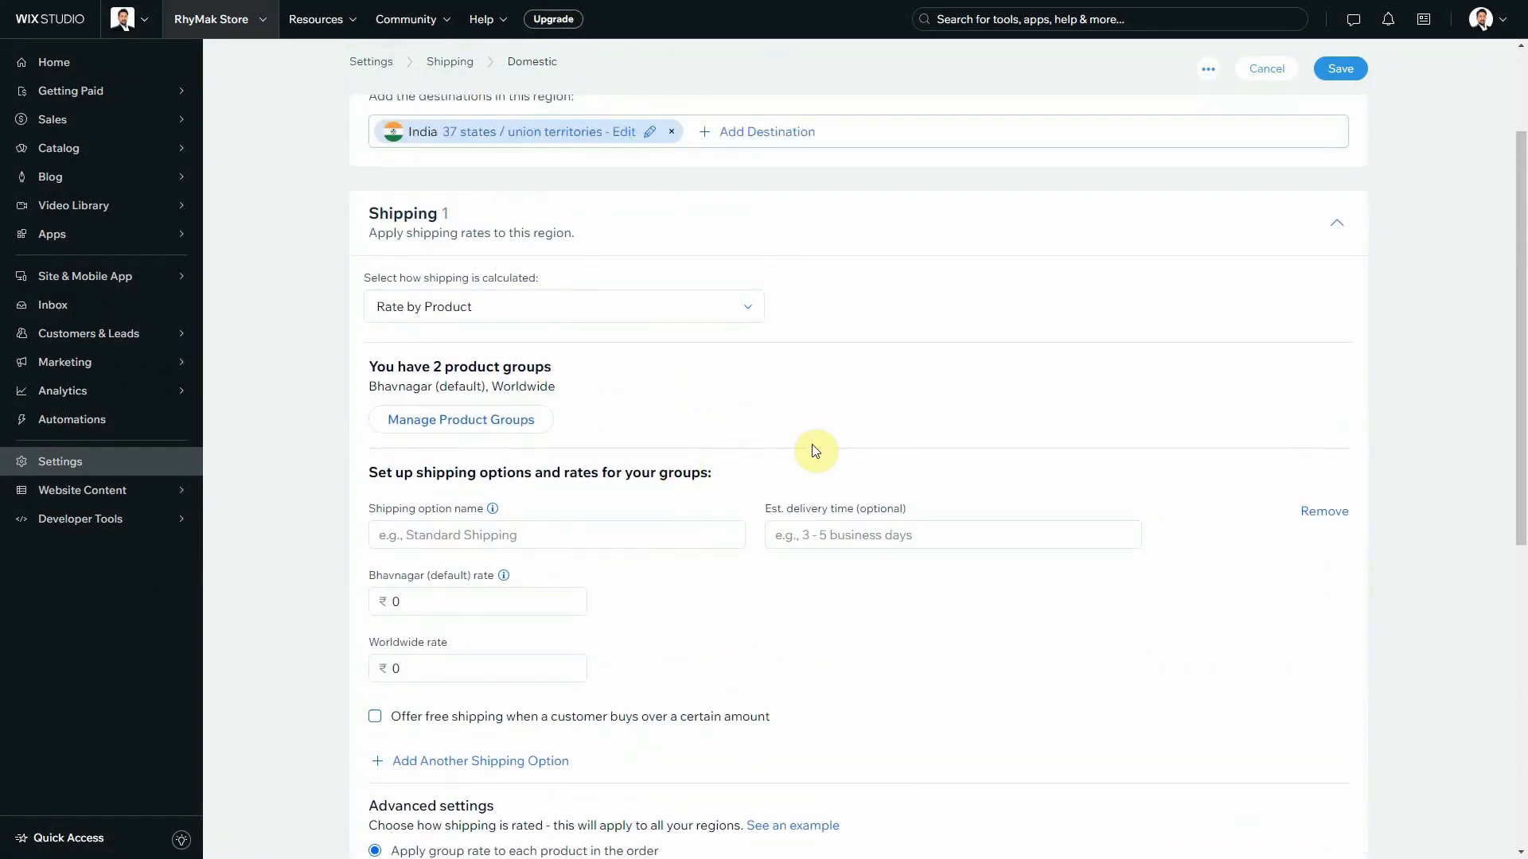
Set the Domestic region's shipping calculation to Flat Rate and collapse the Shipping section
{"action": "left_click", "coordinate": [744, 302]}
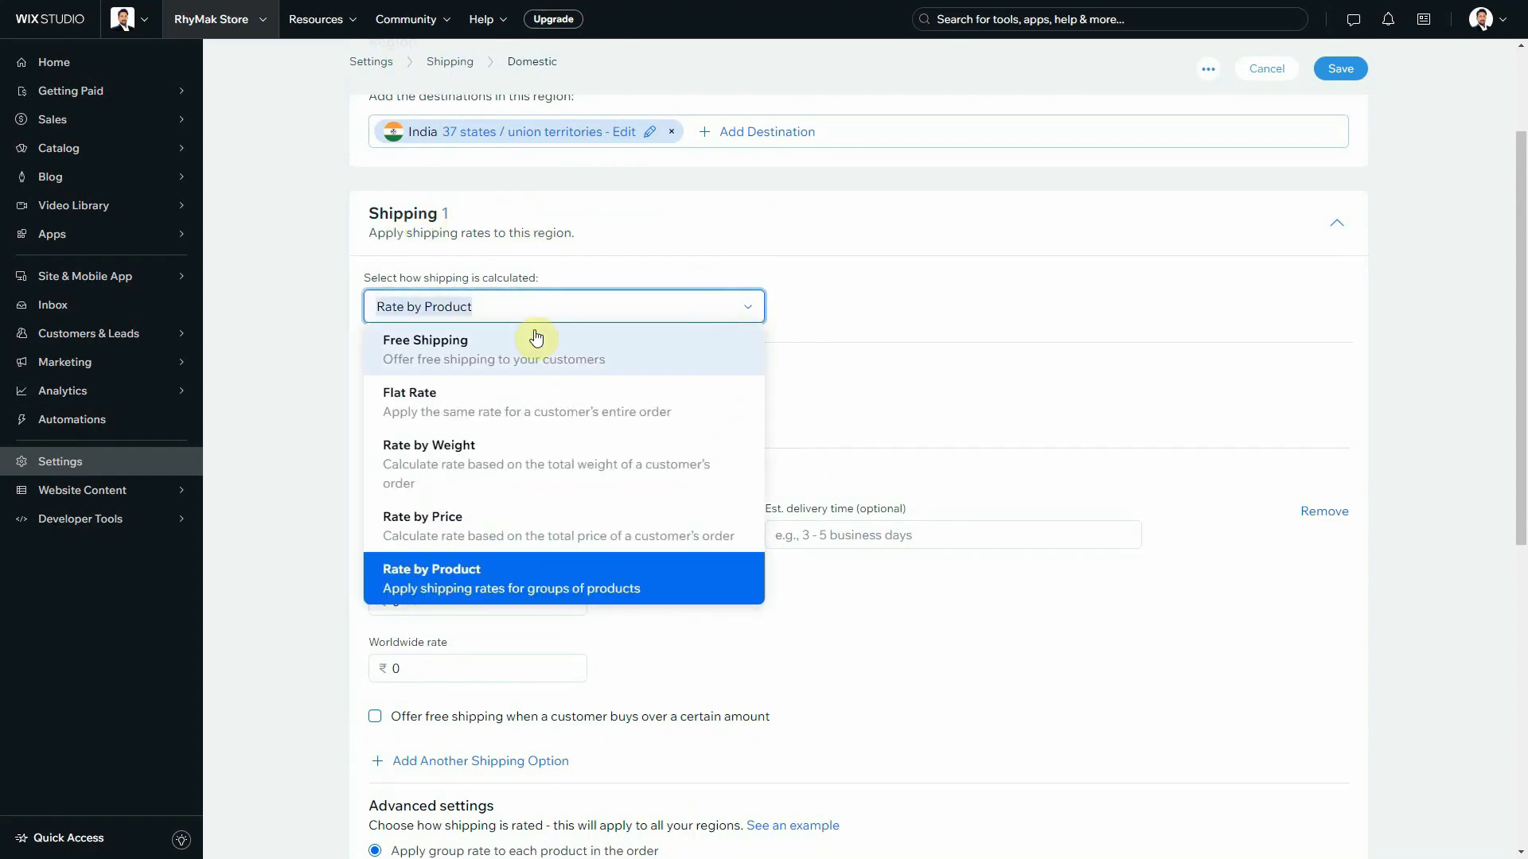
{"action": "left_click", "coordinate": [522, 410]}
{"action": "scroll", "coordinate": [740, 341], "scroll_direction": "down", "scroll_amount": 1}
{"action": "scroll", "coordinate": [923, 374], "scroll_direction": "down", "scroll_amount": 2}
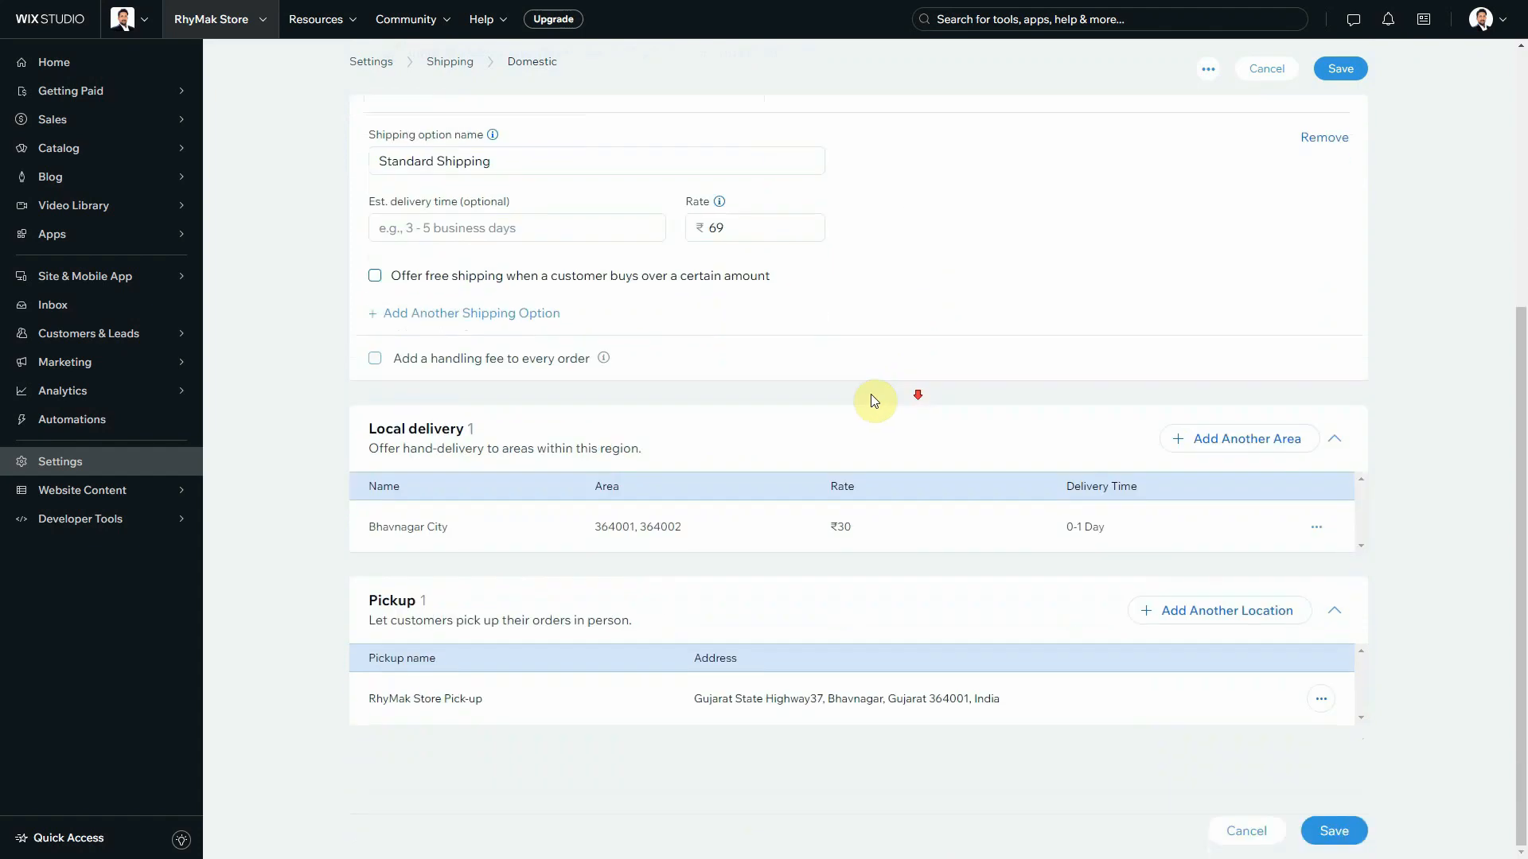
{"action": "scroll", "coordinate": [910, 401], "scroll_direction": "up", "scroll_amount": 5}
{"action": "left_click", "coordinate": [1337, 312]}
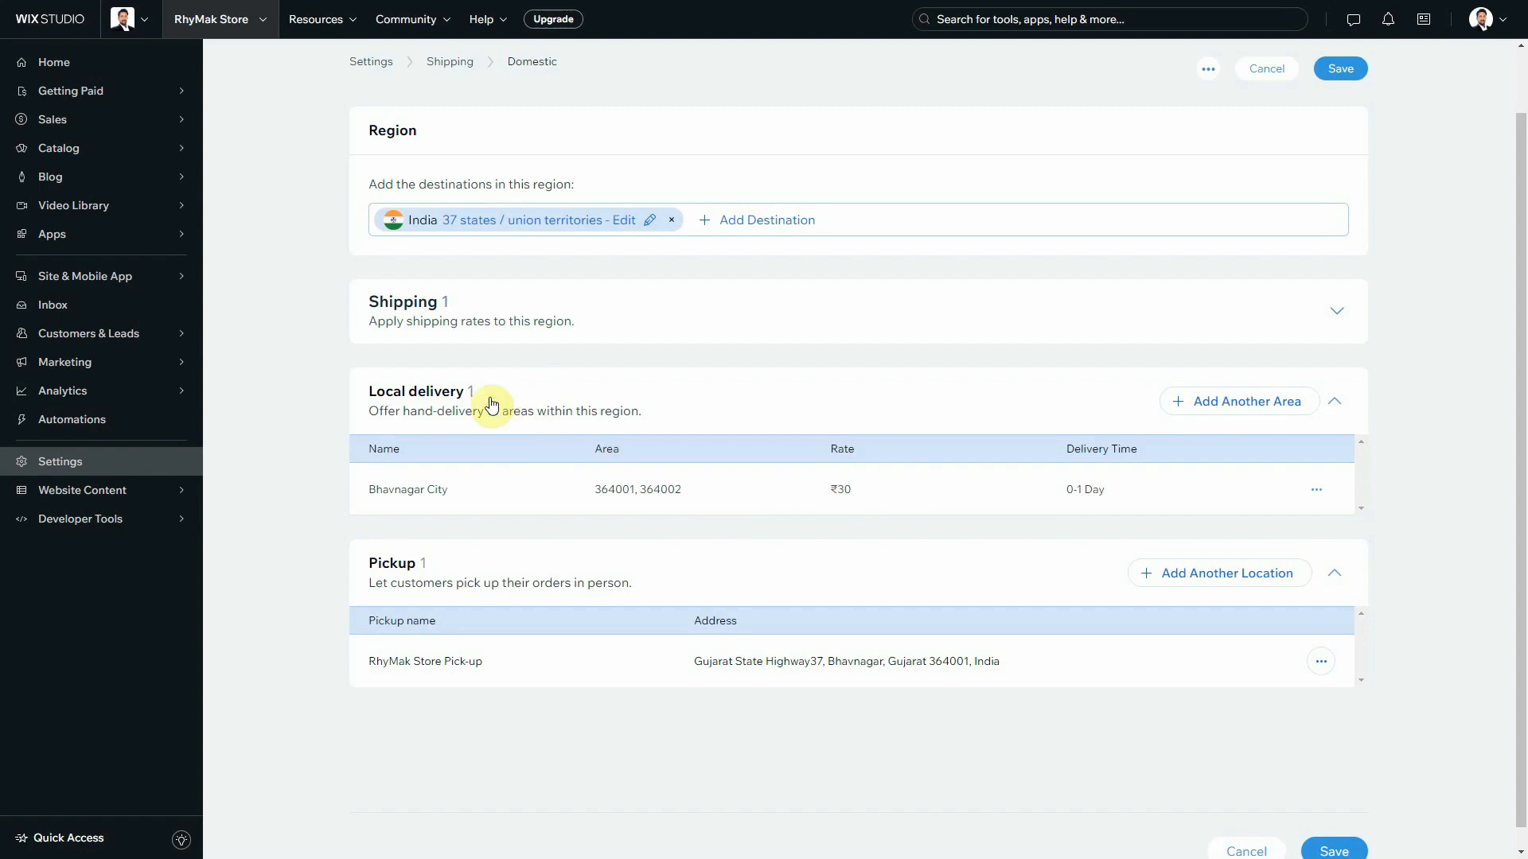
{"action": "scroll", "coordinate": [809, 460], "scroll_direction": "up", "scroll_amount": 2}
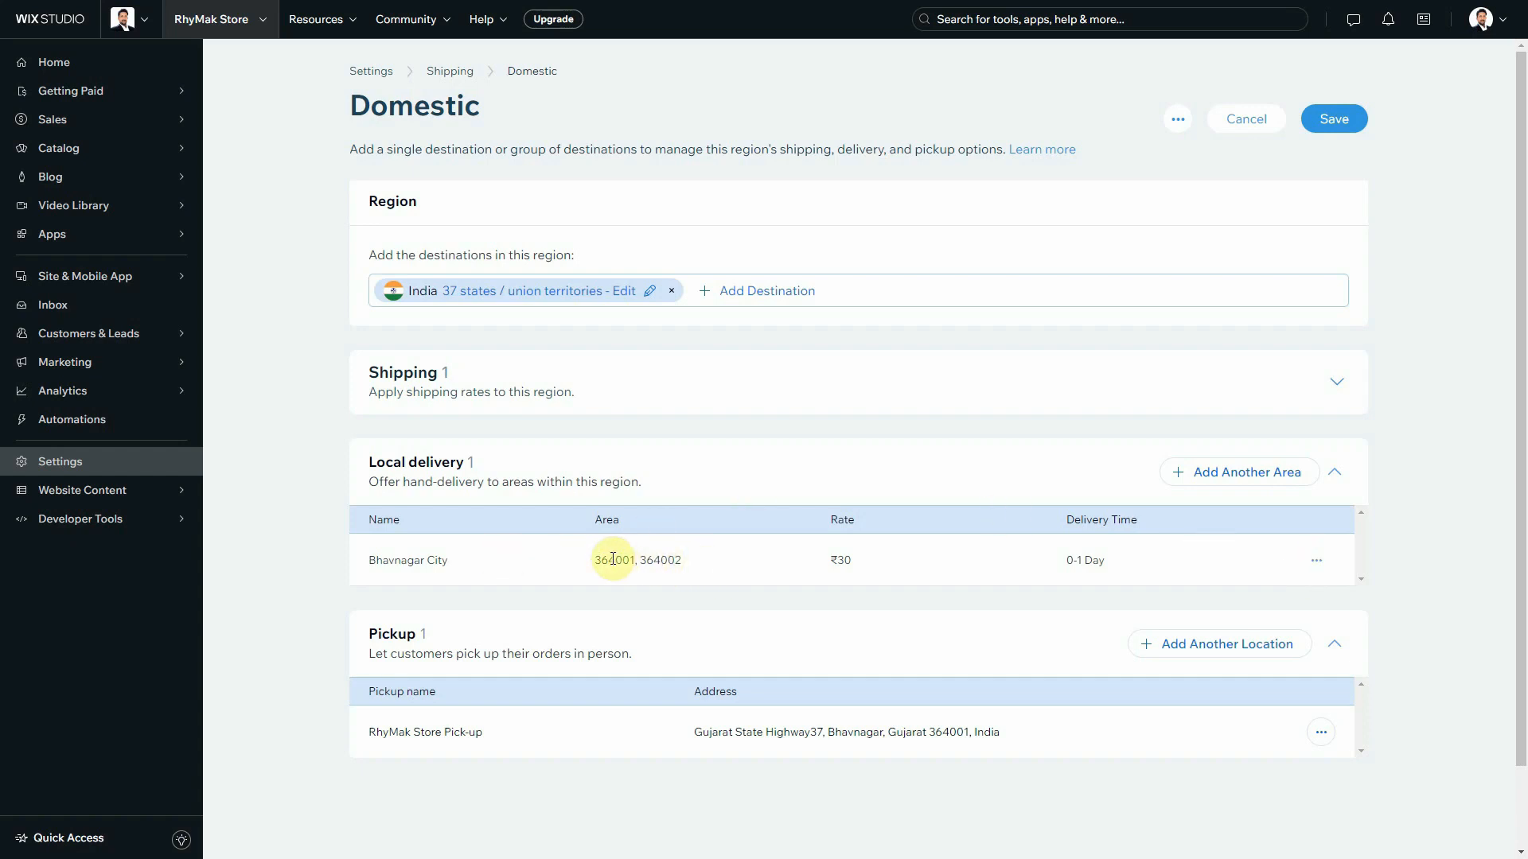
Examine the Bhavnagar City local delivery area's rate, free delivery threshold, postal codes and delivery time, without changing them
{"action": "left_click", "coordinate": [1311, 554]}
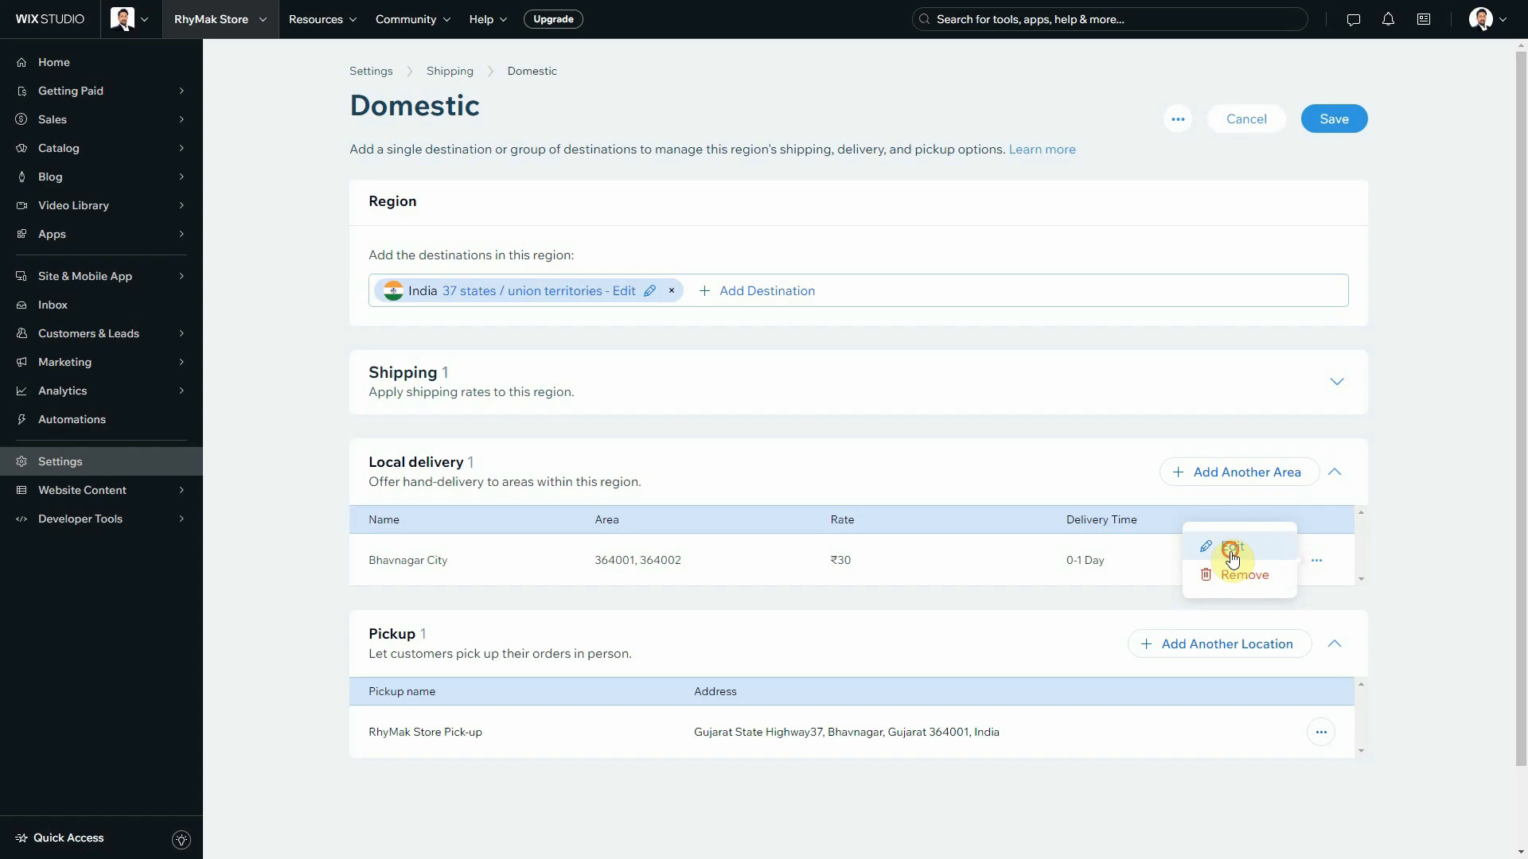
{"action": "left_click", "coordinate": [1227, 543]}
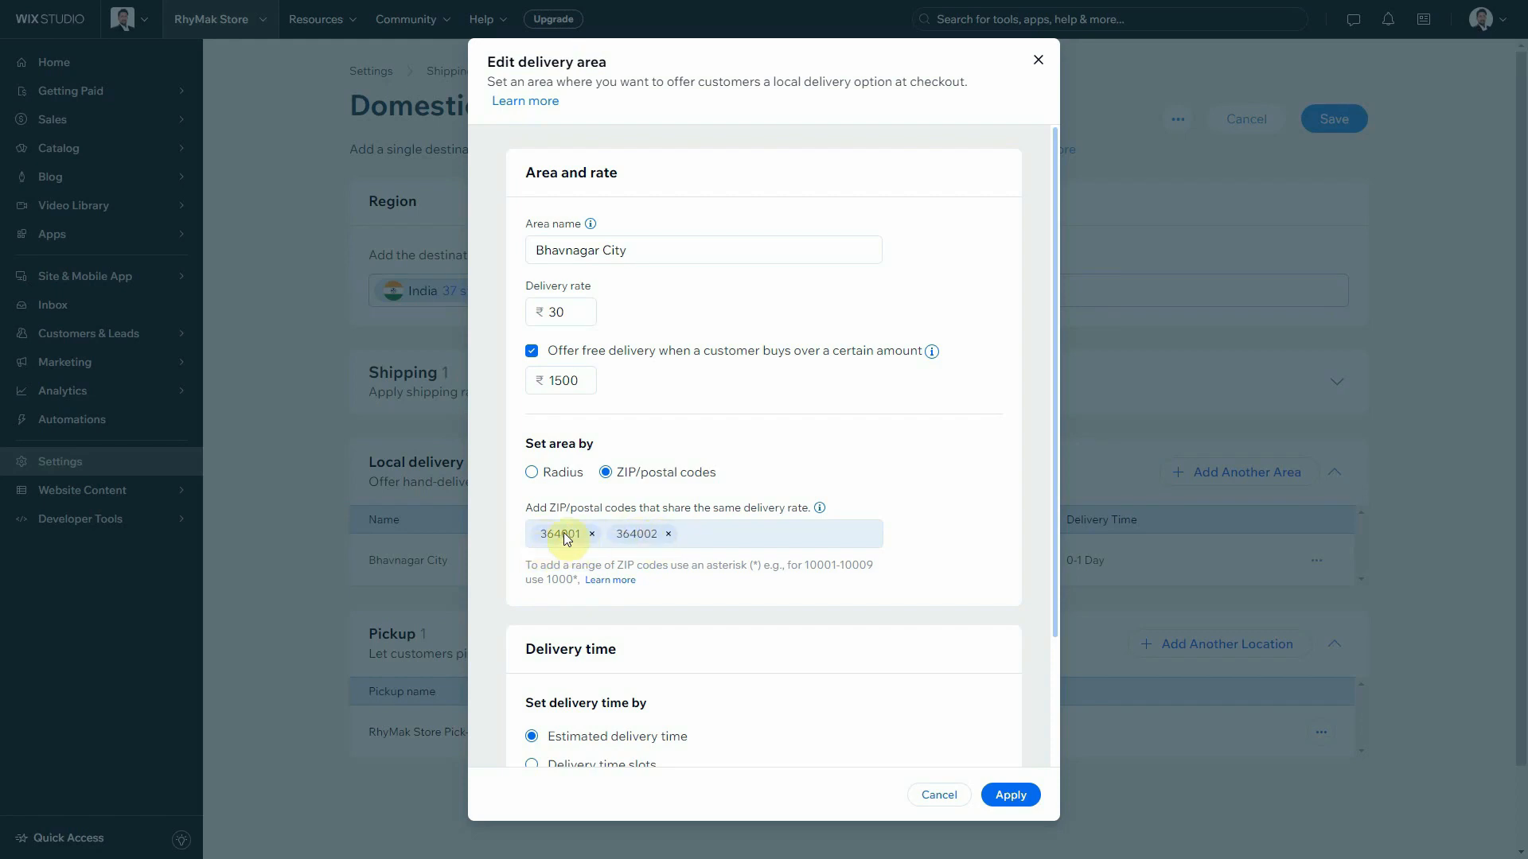
{"action": "scroll", "coordinate": [857, 492], "scroll_direction": "down", "scroll_amount": 1}
{"action": "scroll", "coordinate": [857, 492], "scroll_direction": "up", "scroll_amount": 1}
{"action": "scroll", "coordinate": [921, 423], "scroll_direction": "down", "scroll_amount": 1}
{"action": "scroll", "coordinate": [920, 426], "scroll_direction": "down", "scroll_amount": 2}
{"action": "scroll", "coordinate": [716, 510], "scroll_direction": "up", "scroll_amount": 2}
{"action": "scroll", "coordinate": [844, 485], "scroll_direction": "down", "scroll_amount": 2}
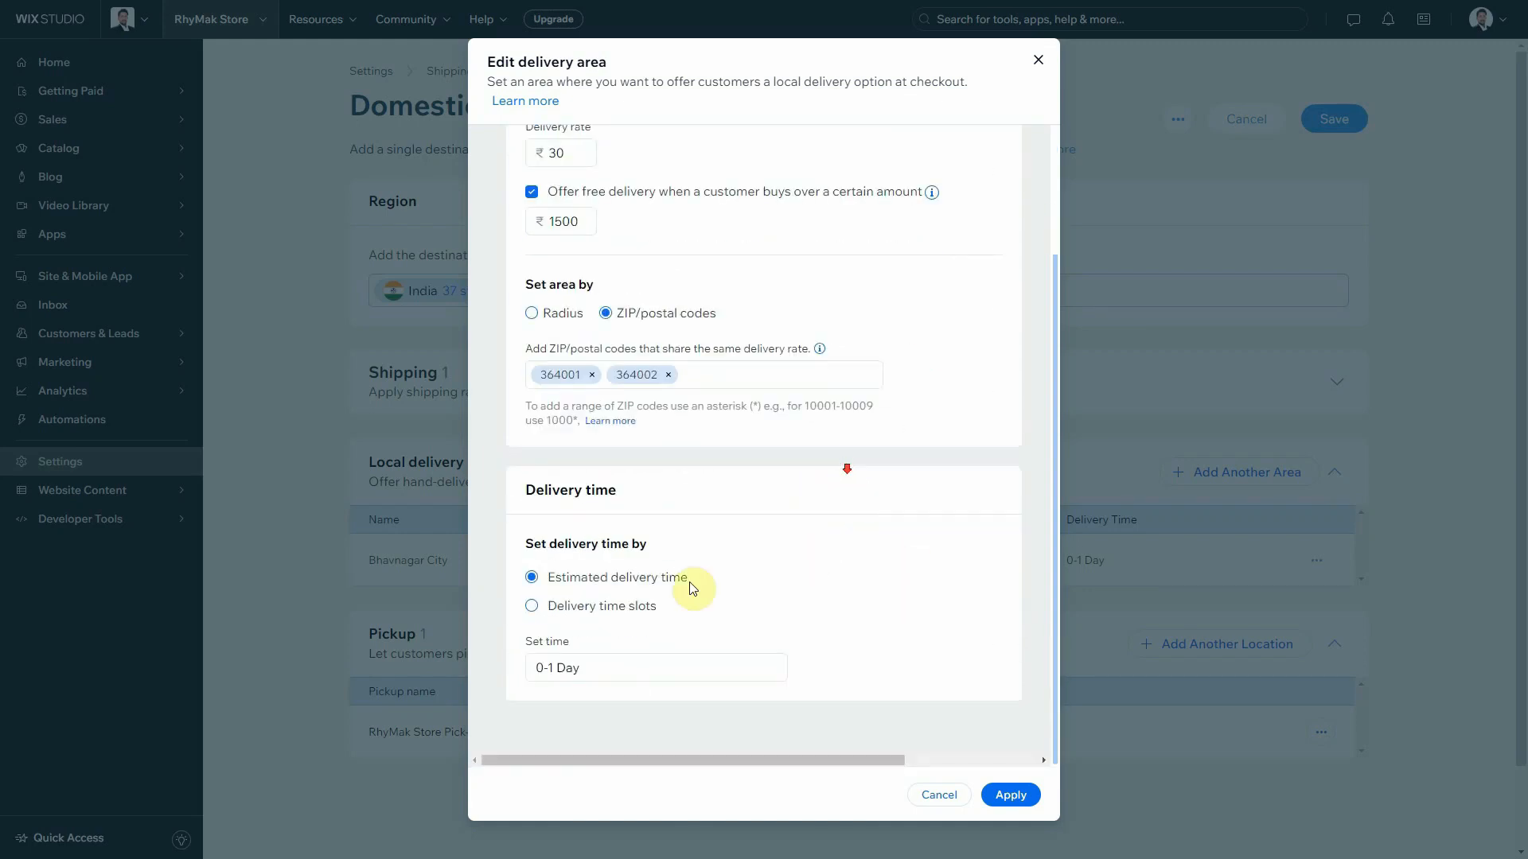
{"action": "scroll", "coordinate": [949, 672], "scroll_direction": "up", "scroll_amount": 1}
{"action": "scroll", "coordinate": [949, 672], "scroll_direction": "up", "scroll_amount": 2}
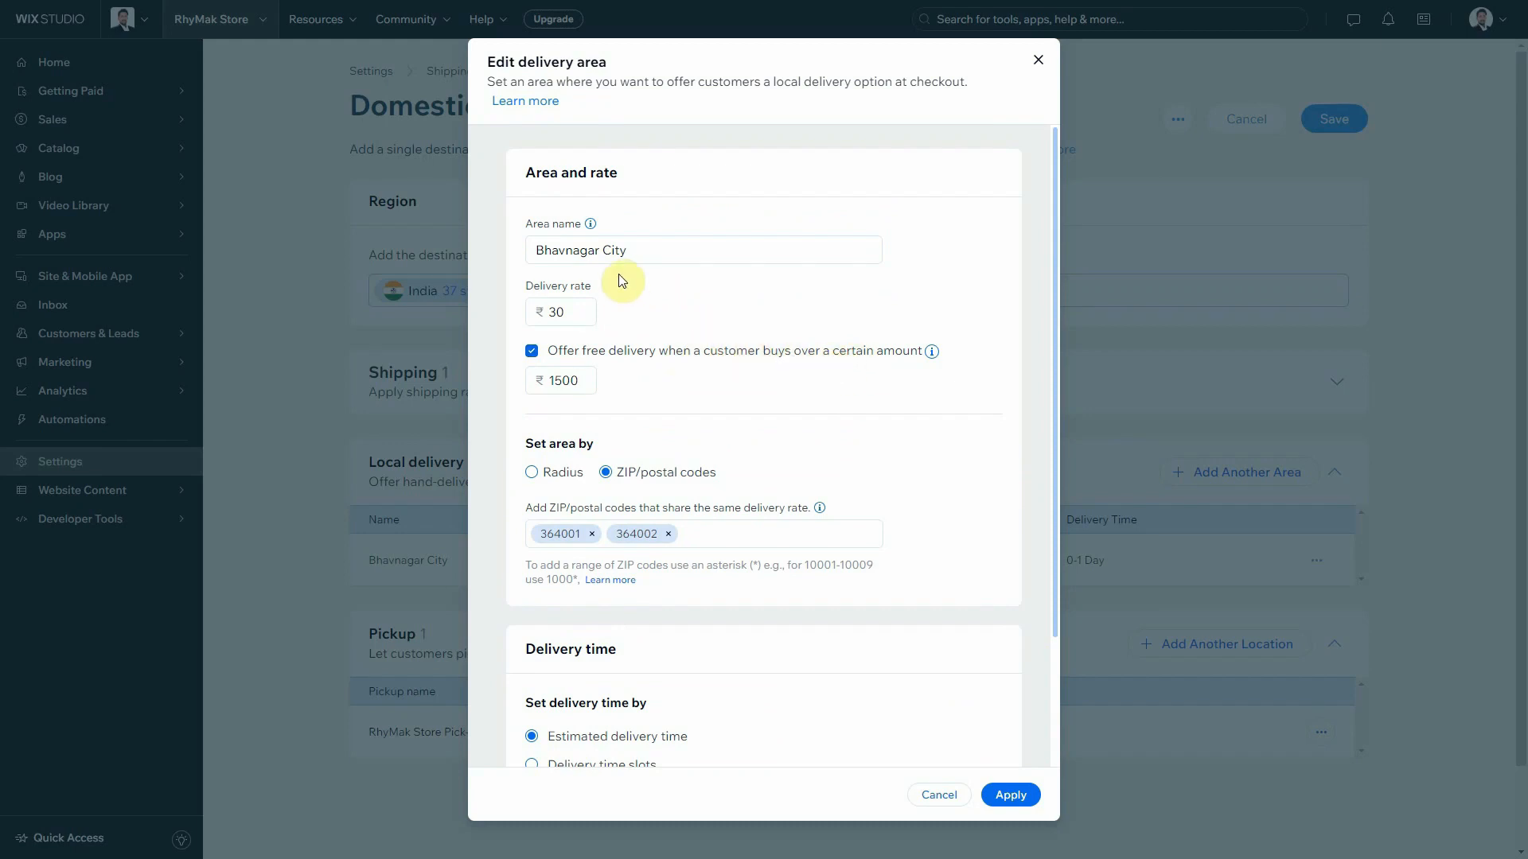
{"action": "scroll", "coordinate": [675, 393], "scroll_direction": "down", "scroll_amount": 1}
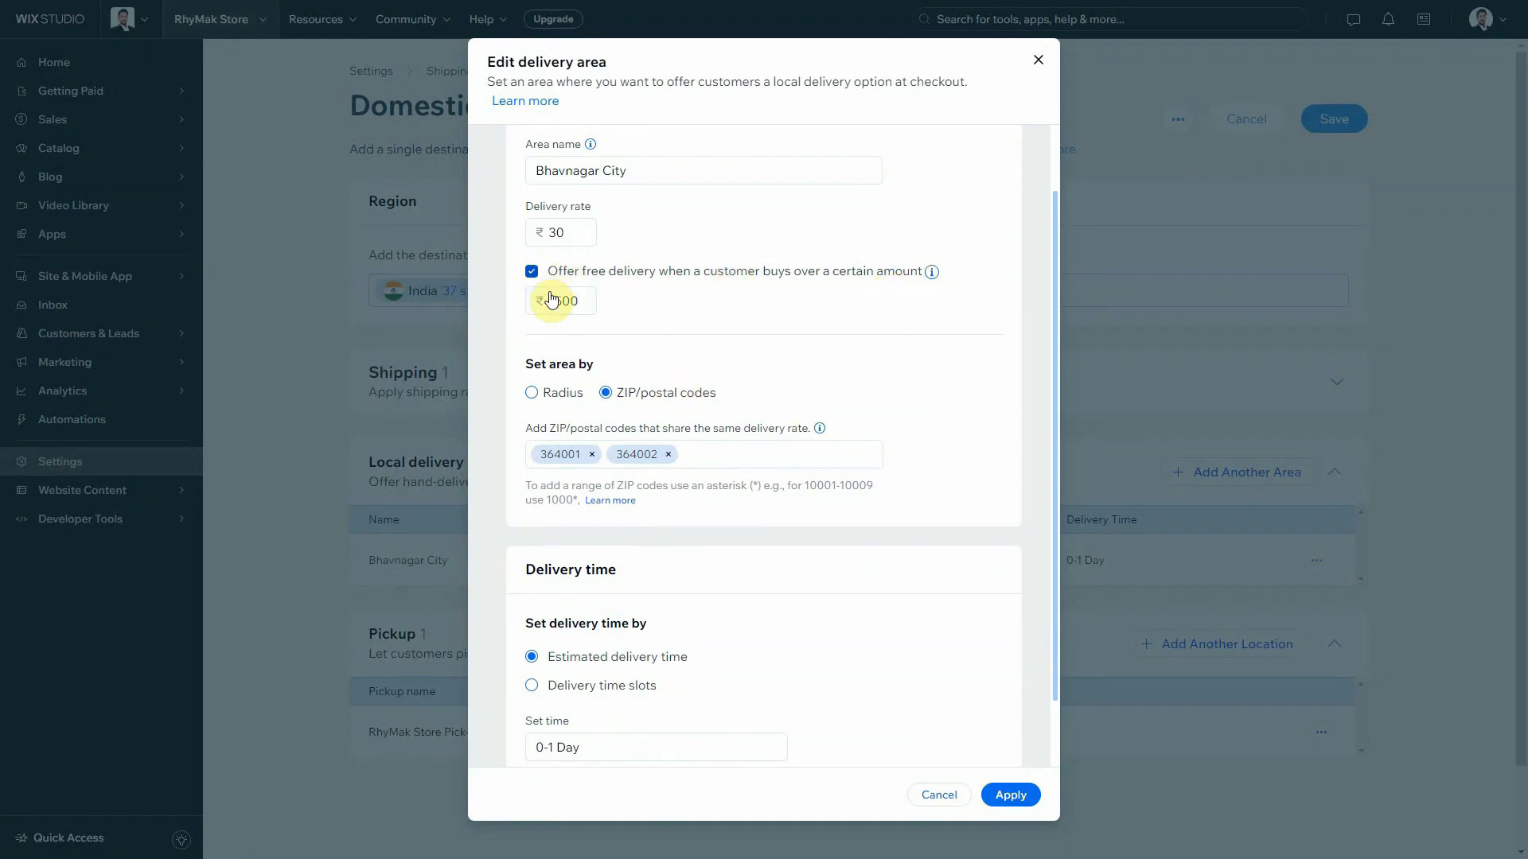
{"action": "scroll", "coordinate": [698, 330], "scroll_direction": "down", "scroll_amount": 1}
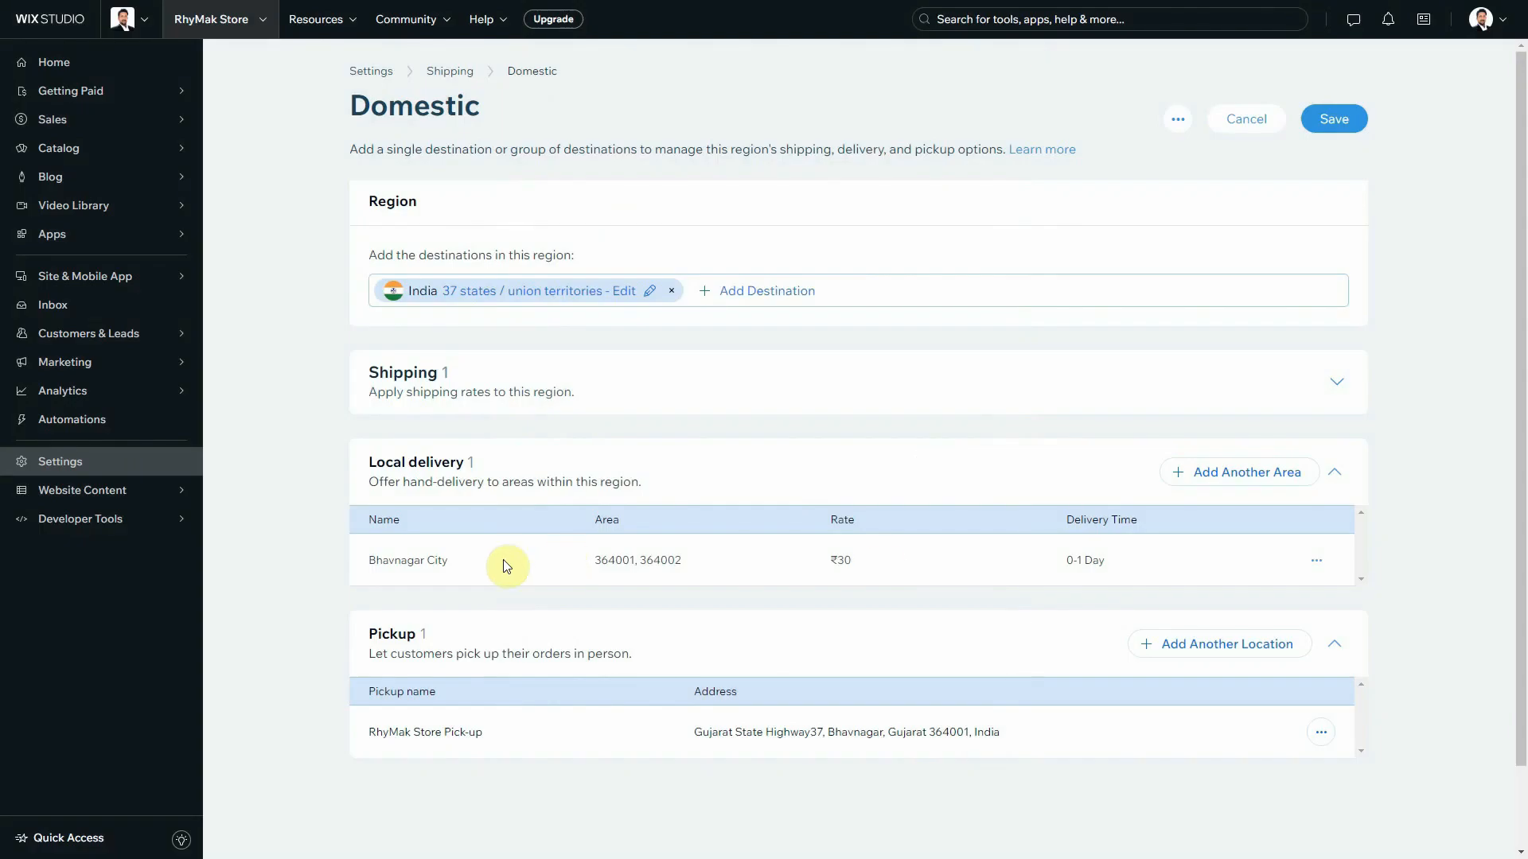
Examine the RhyMak Store Pick-up location's name, address, readiness message and pickup instructions, without changing them
{"action": "scroll", "coordinate": [1301, 481], "scroll_direction": "down", "scroll_amount": 1}
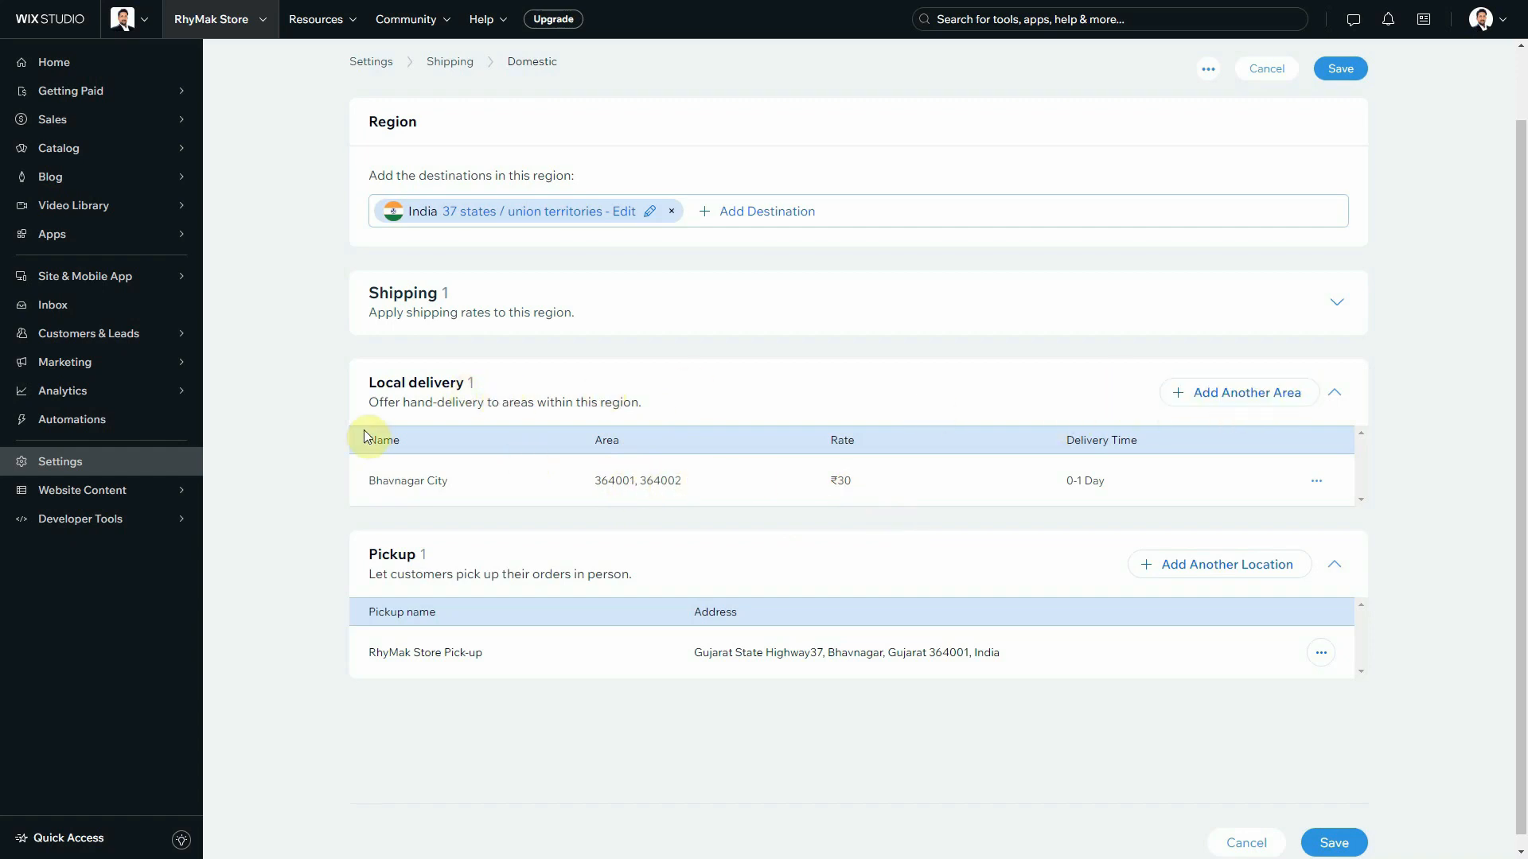
{"action": "scroll", "coordinate": [389, 483], "scroll_direction": "down", "scroll_amount": 1}
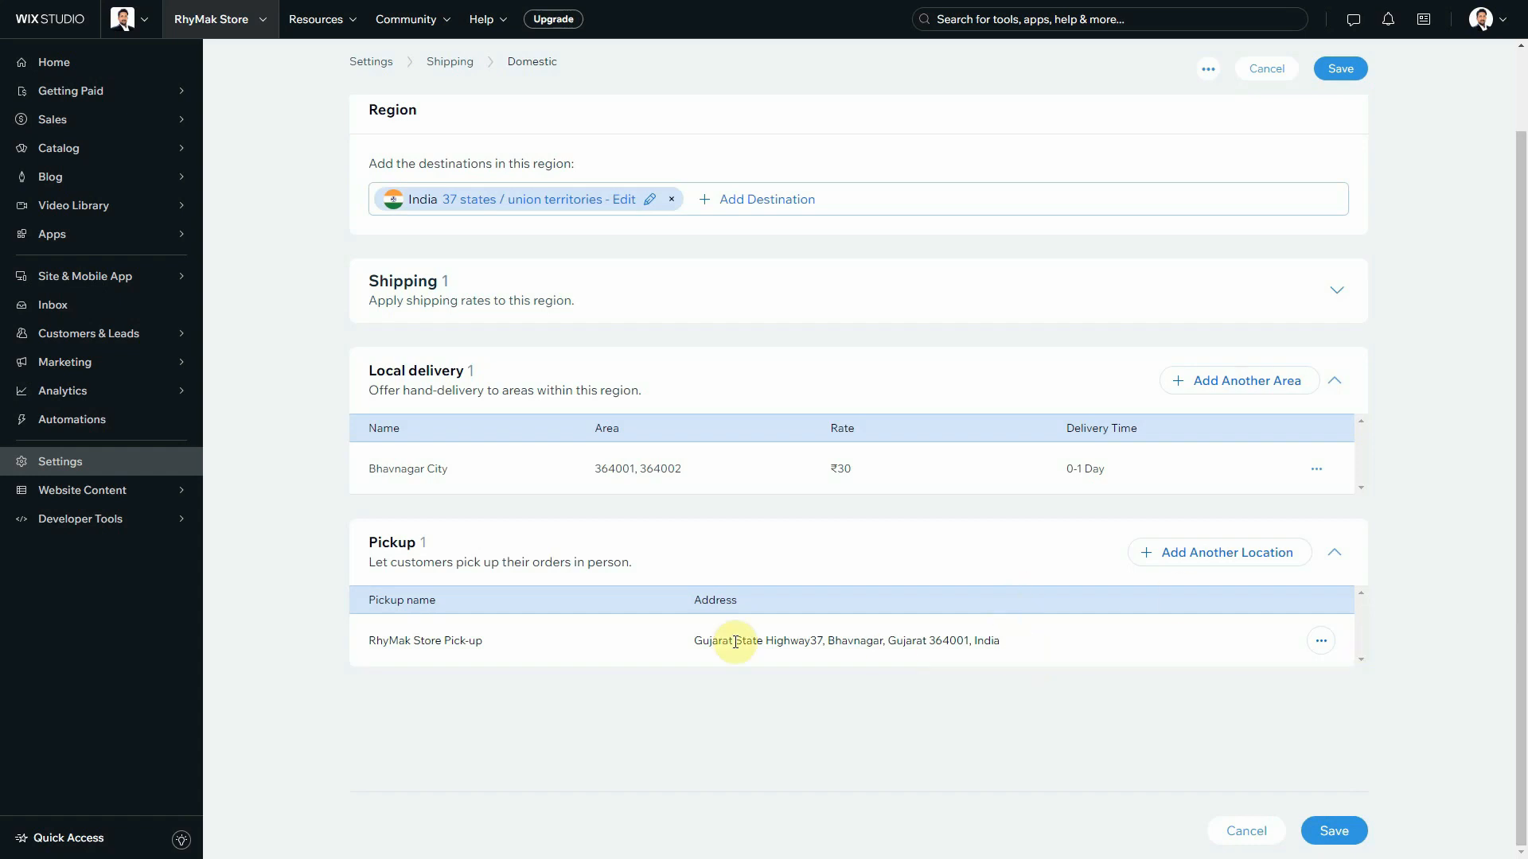
{"action": "left_click", "coordinate": [1319, 643]}
{"action": "left_click", "coordinate": [1192, 613]}
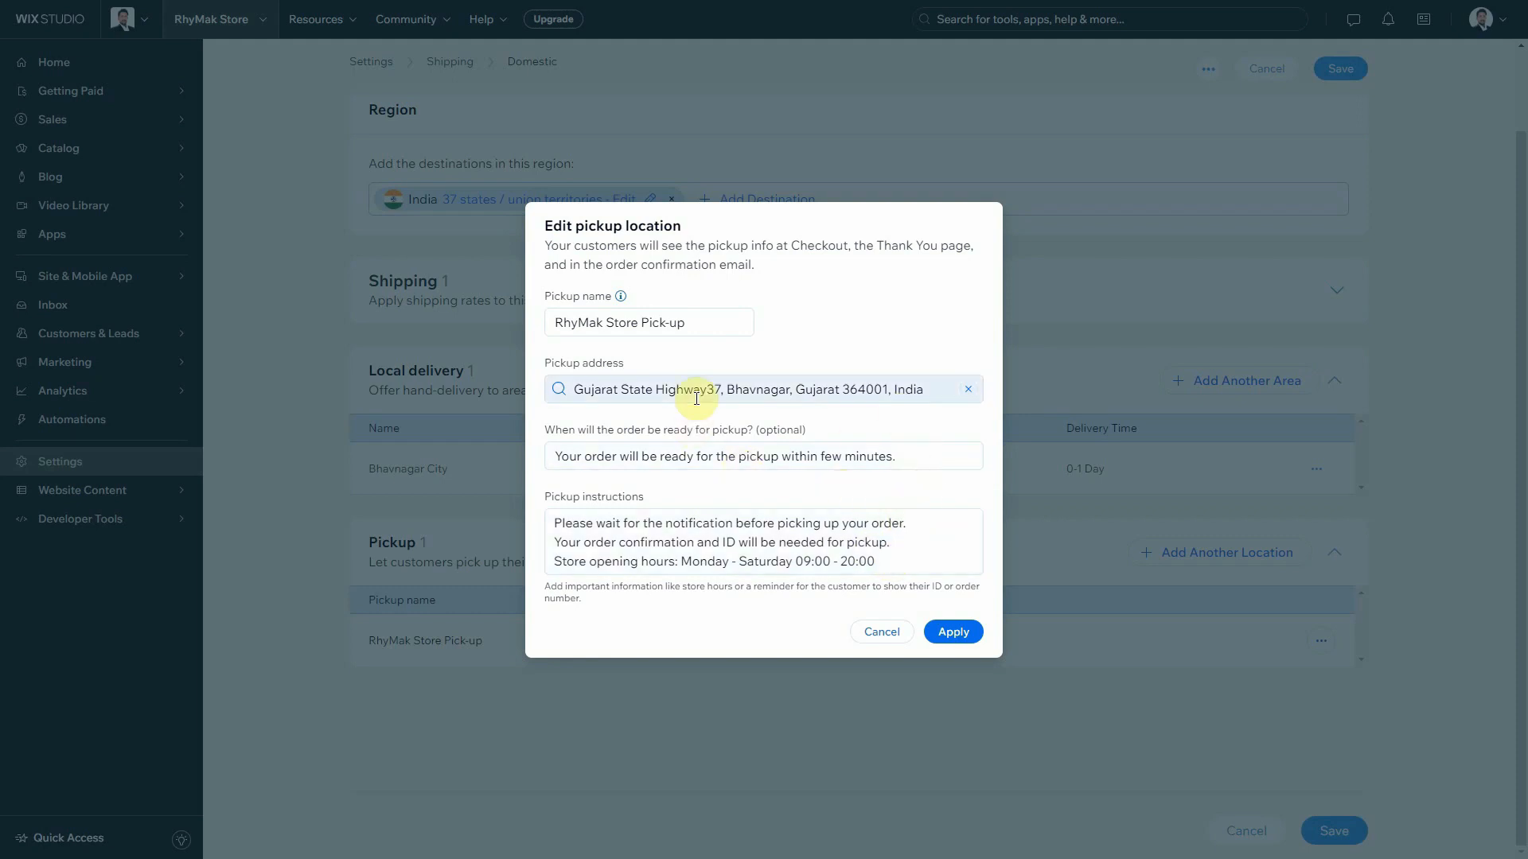
{"action": "left_click", "coordinate": [699, 548]}
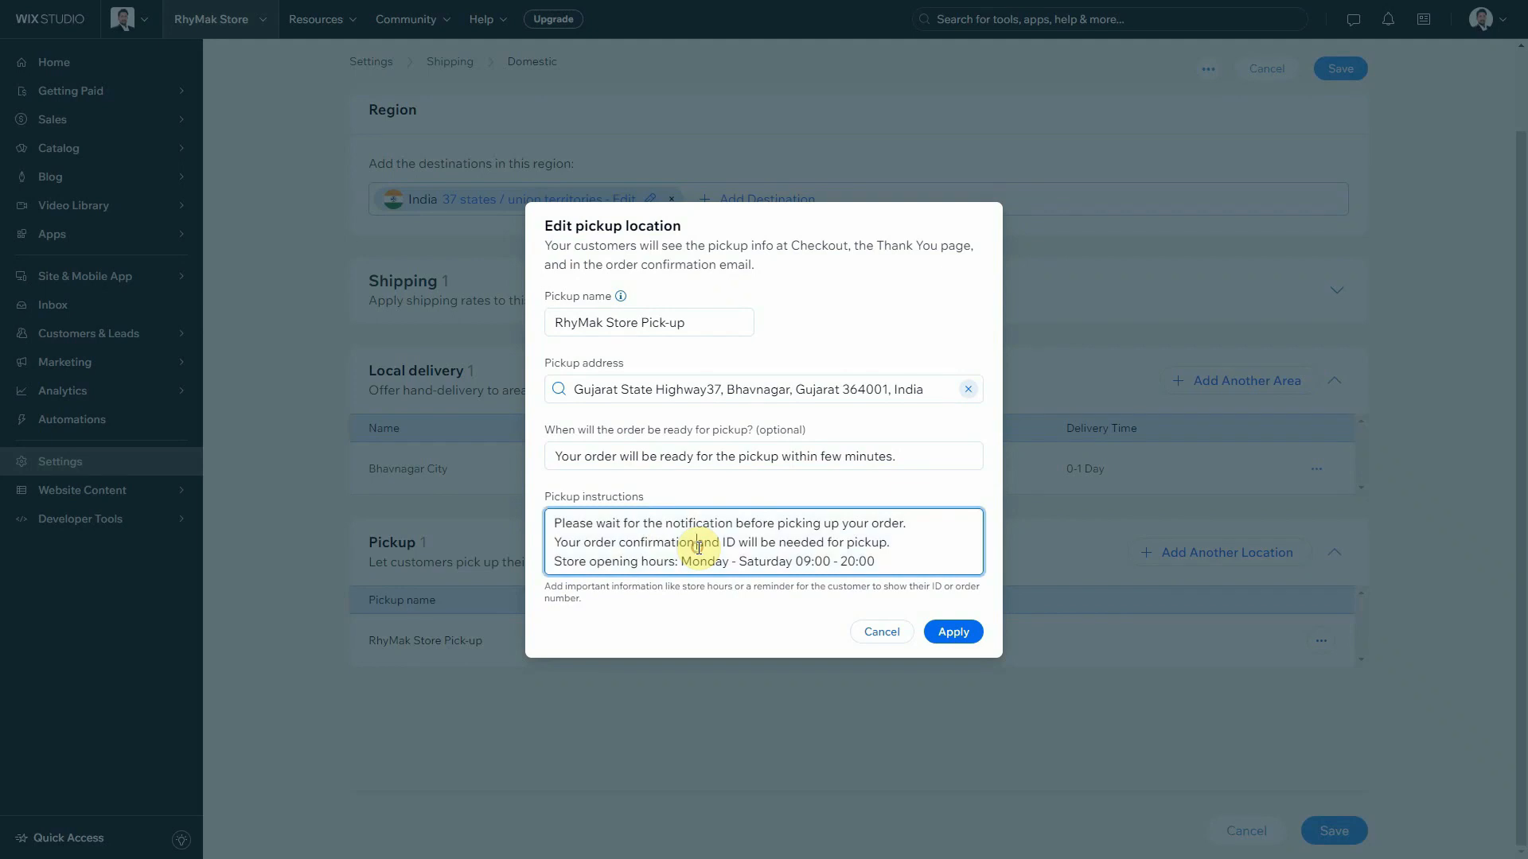
{"action": "left_click", "coordinate": [878, 634]}
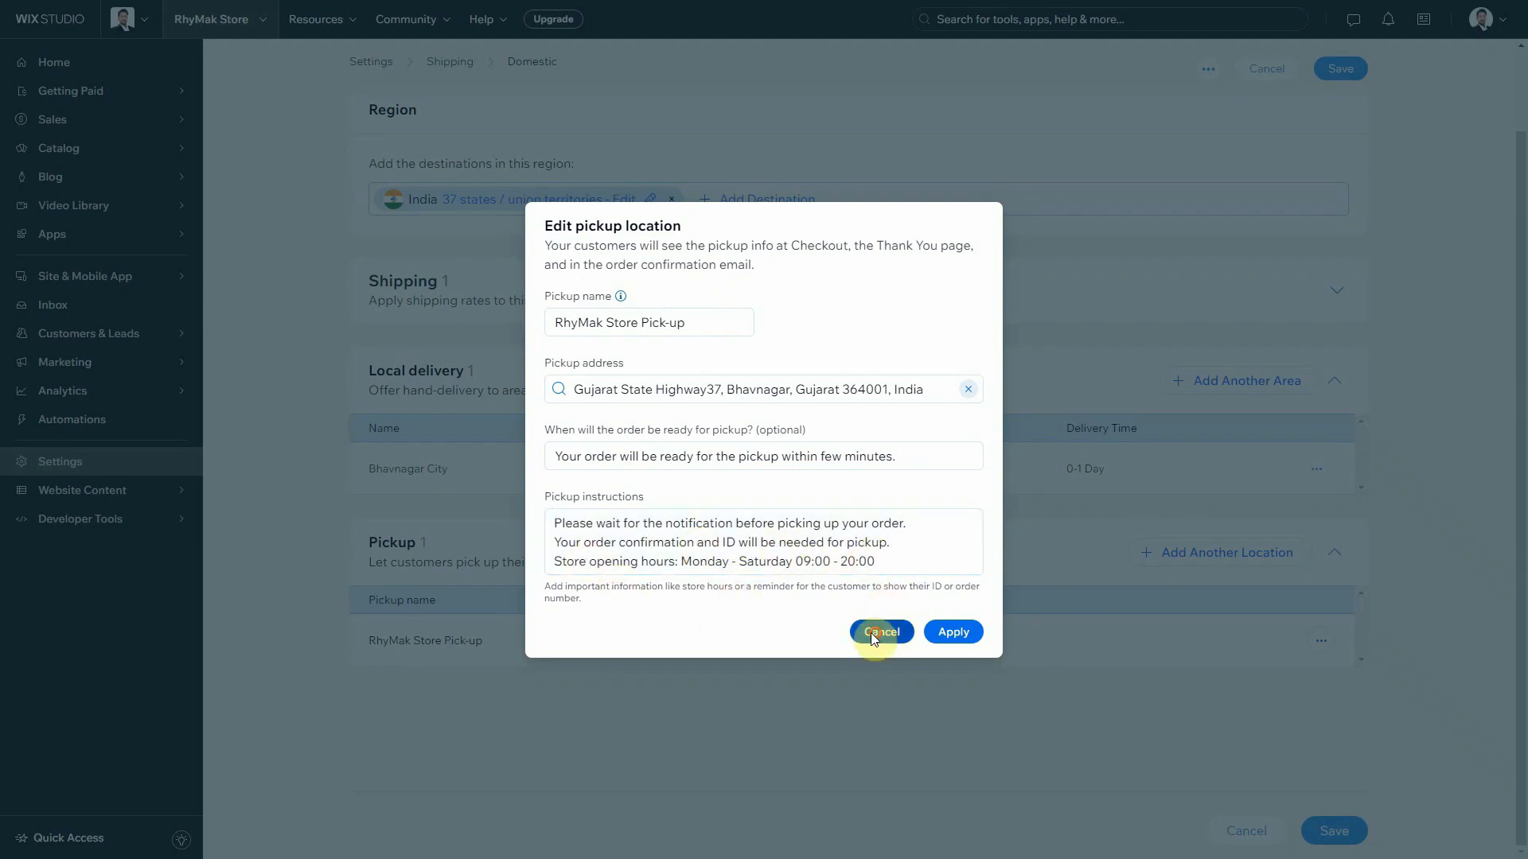
Discard the unsaved changes to the Domestic region and return to the shipping regions overview
{"action": "scroll", "coordinate": [671, 587], "scroll_direction": "up", "scroll_amount": 2}
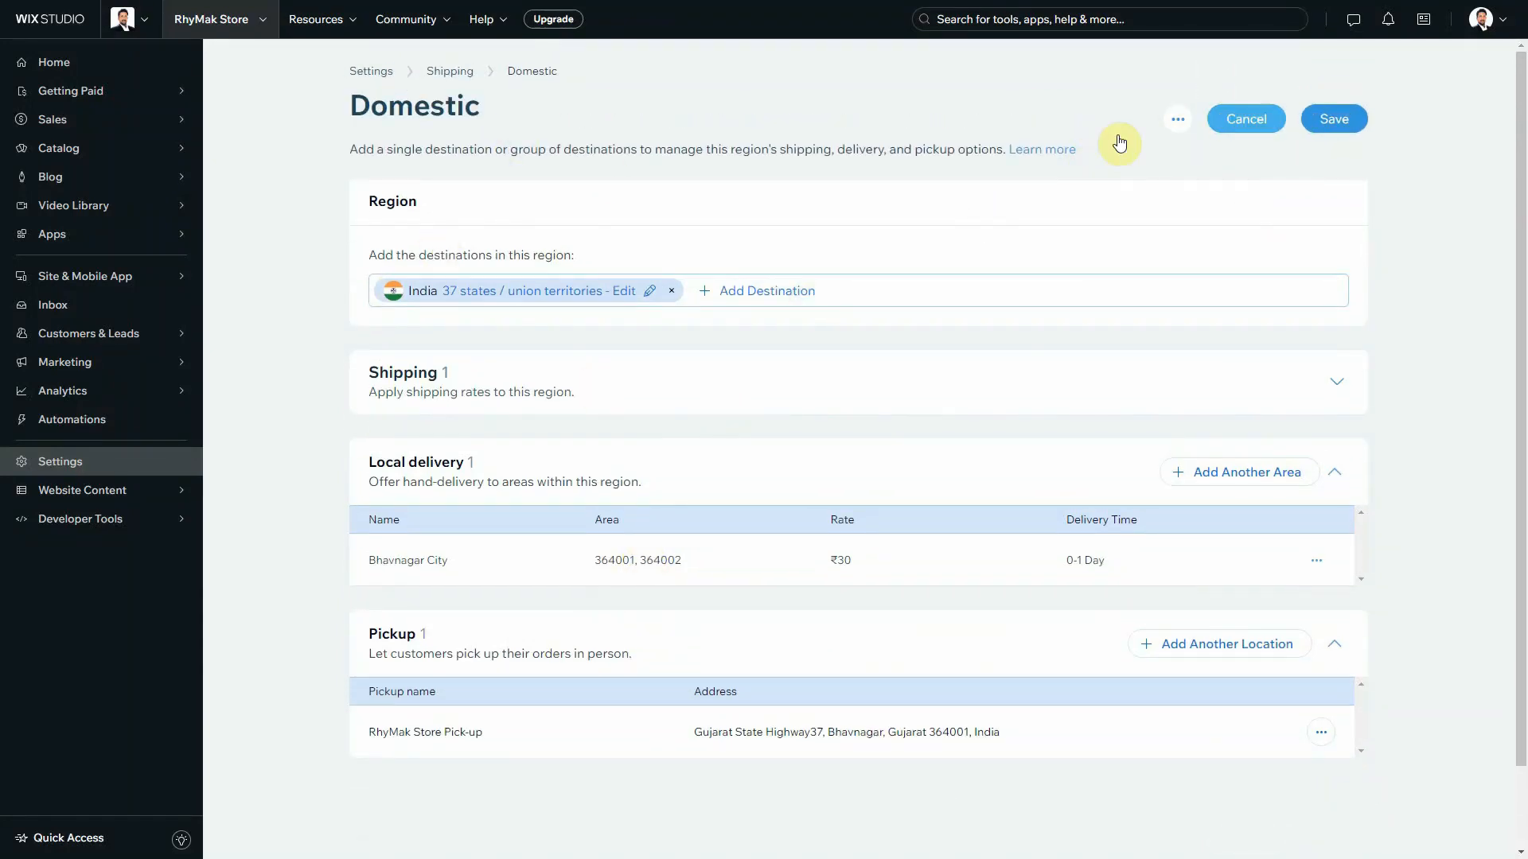
{"action": "left_click", "coordinate": [1246, 118]}
{"action": "left_click", "coordinate": [896, 510]}
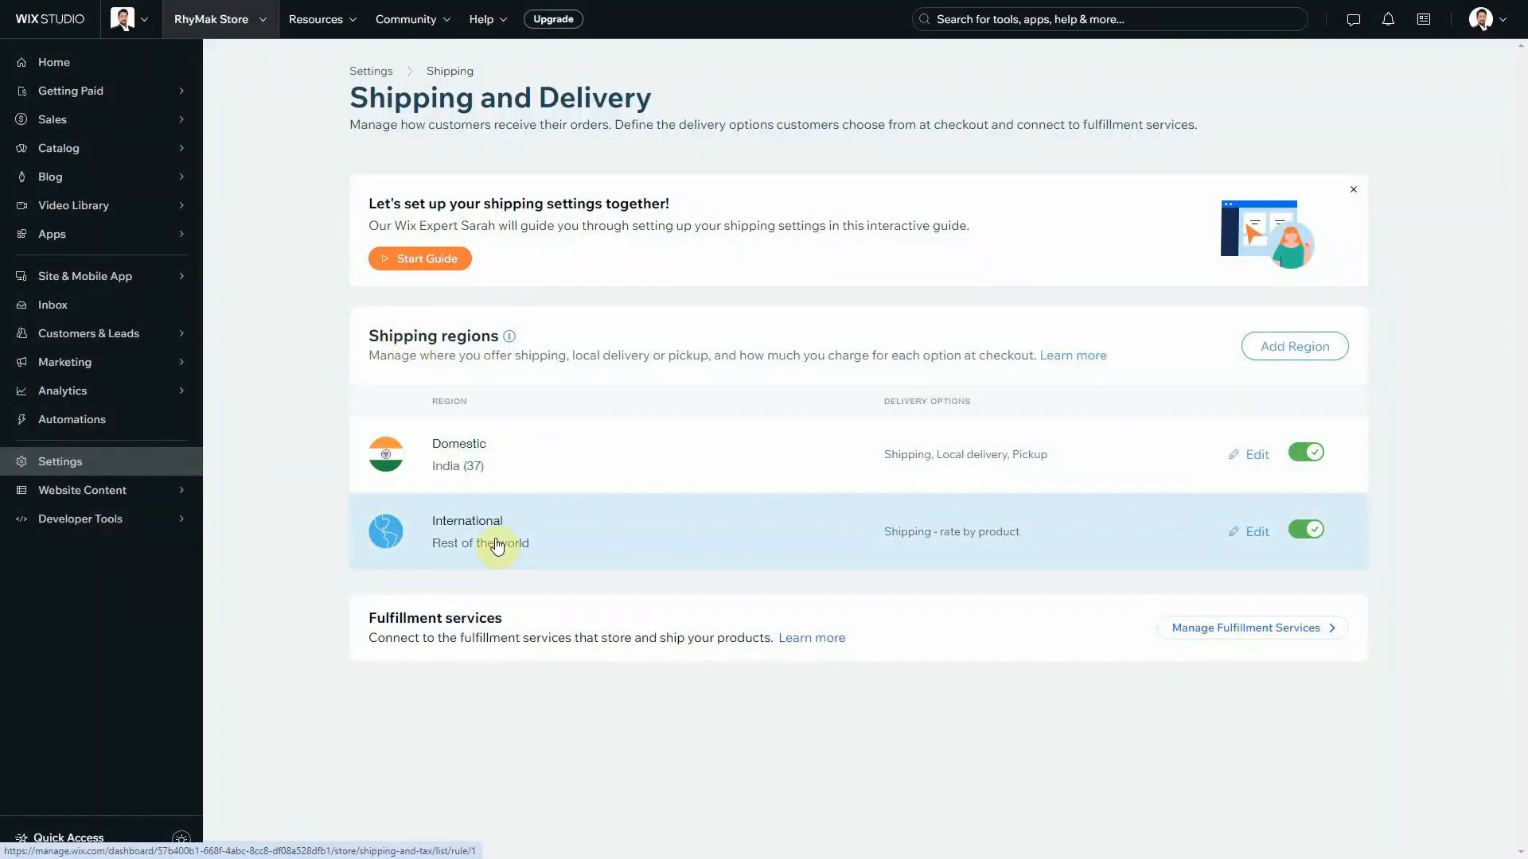
Open the International region and examine its destination, shipping calculation method and advanced settings
{"action": "left_click", "coordinate": [599, 527]}
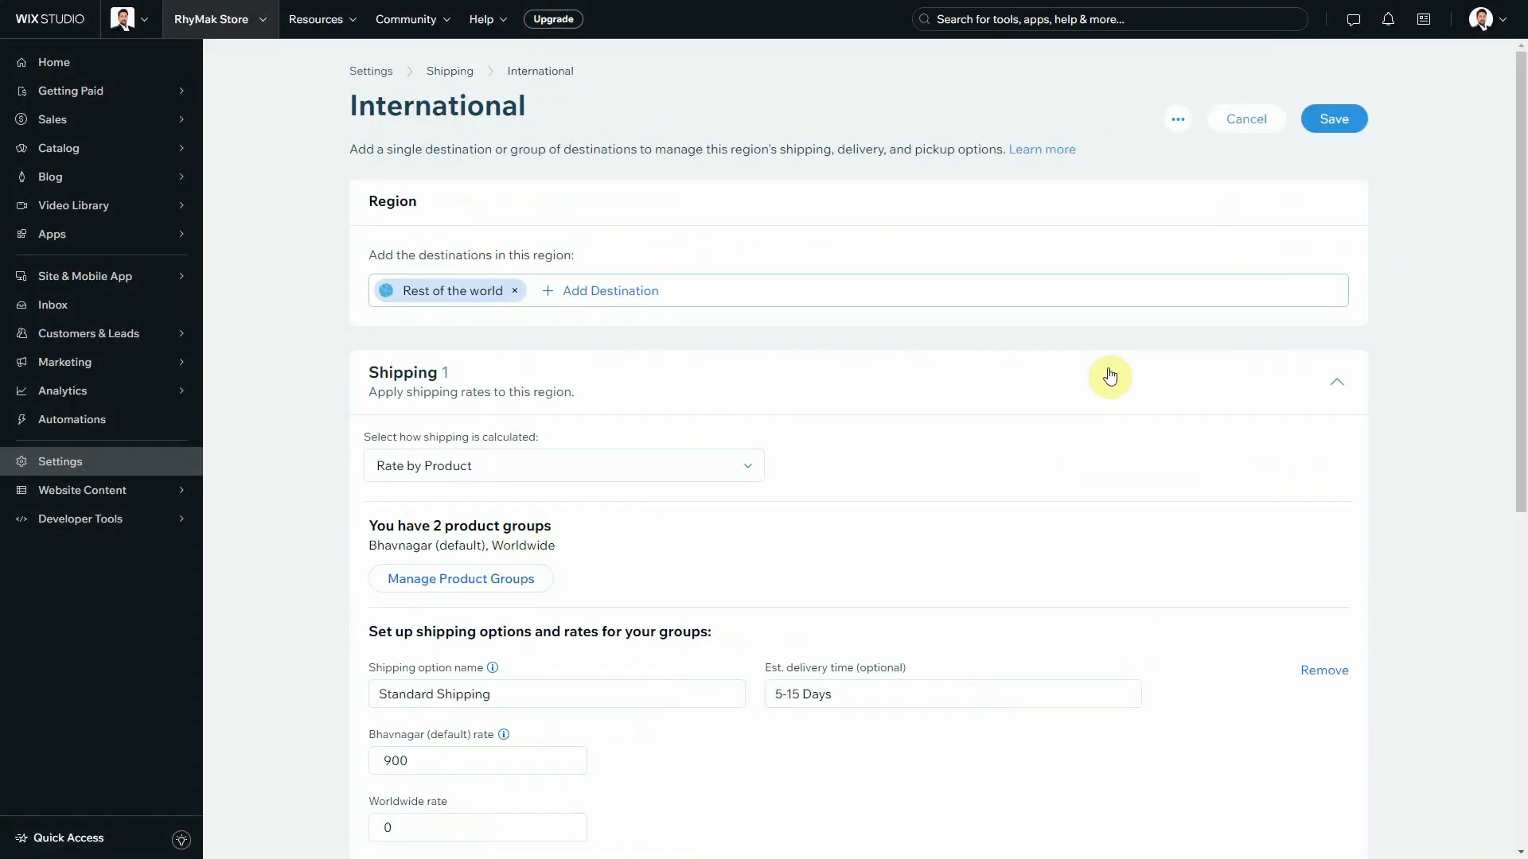
{"action": "scroll", "coordinate": [899, 398], "scroll_direction": "down", "scroll_amount": 4}
{"action": "scroll", "coordinate": [898, 386], "scroll_direction": "up", "scroll_amount": 3}
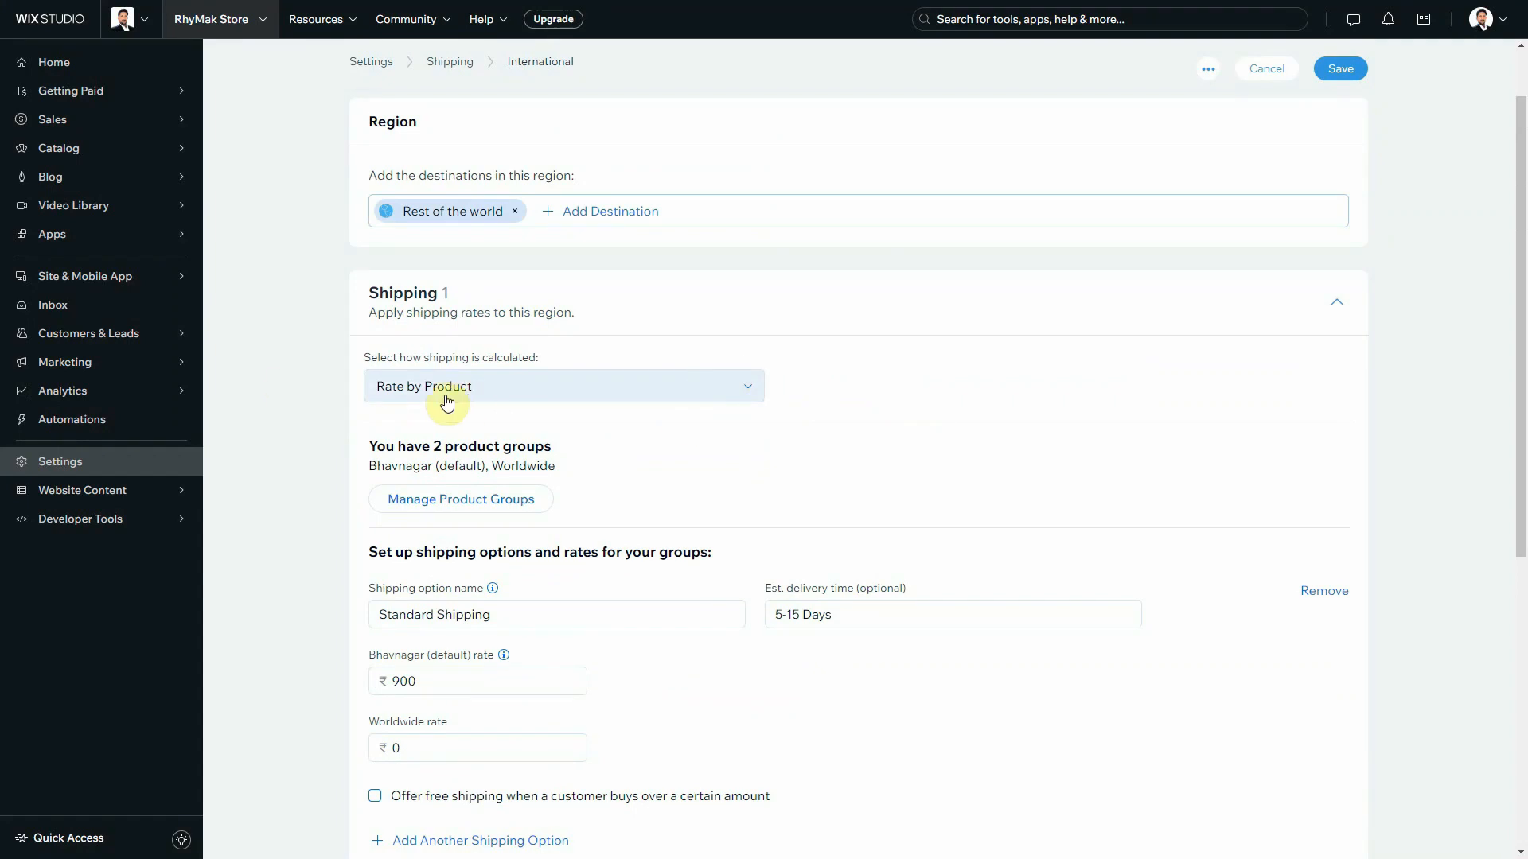
{"action": "scroll", "coordinate": [816, 388], "scroll_direction": "down", "scroll_amount": 5}
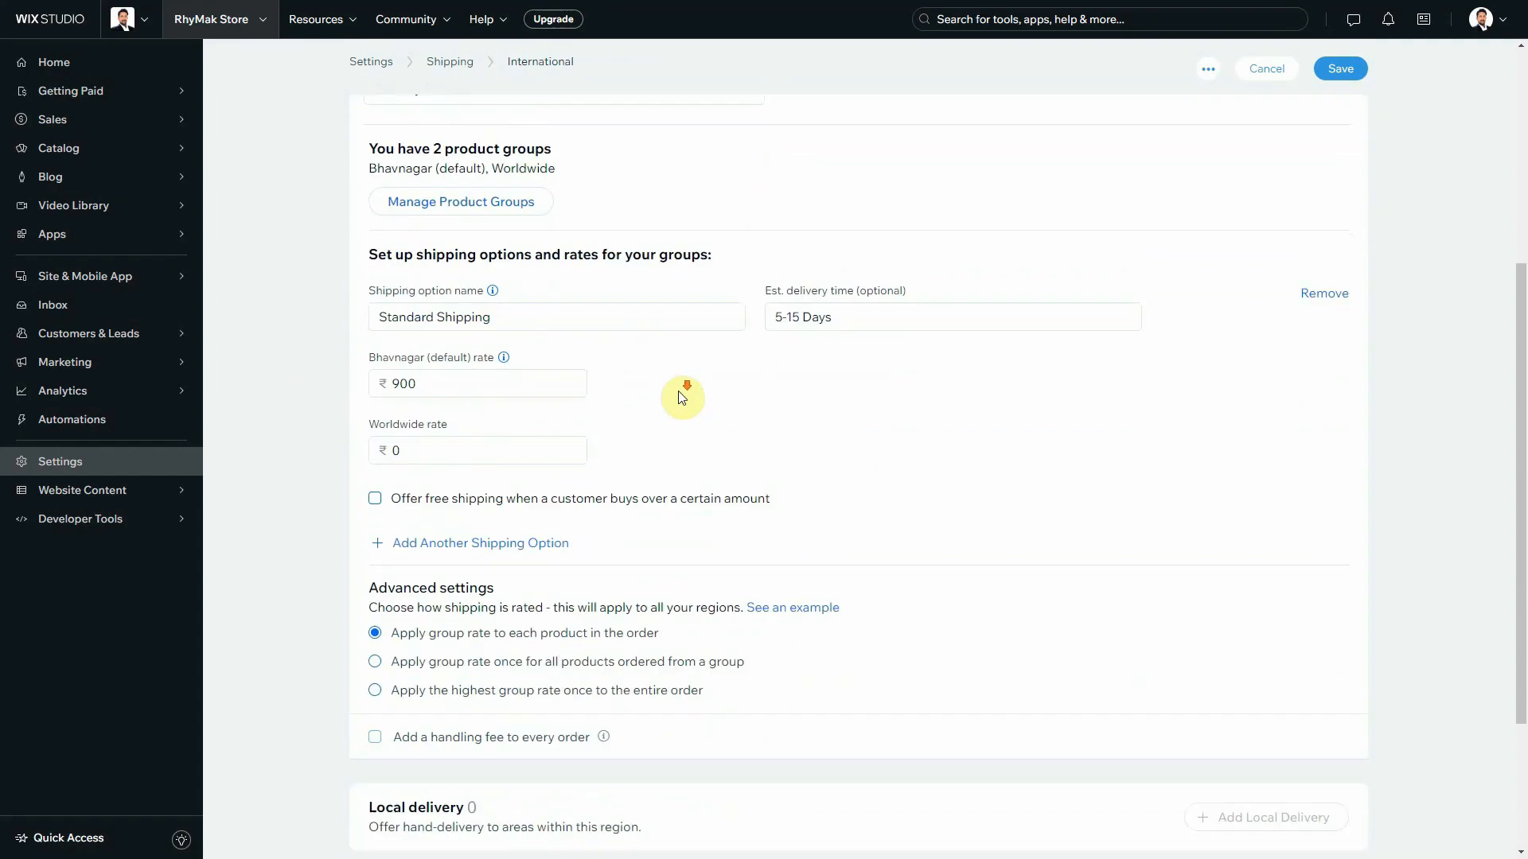
{"action": "scroll", "coordinate": [688, 440], "scroll_direction": "up", "scroll_amount": 6}
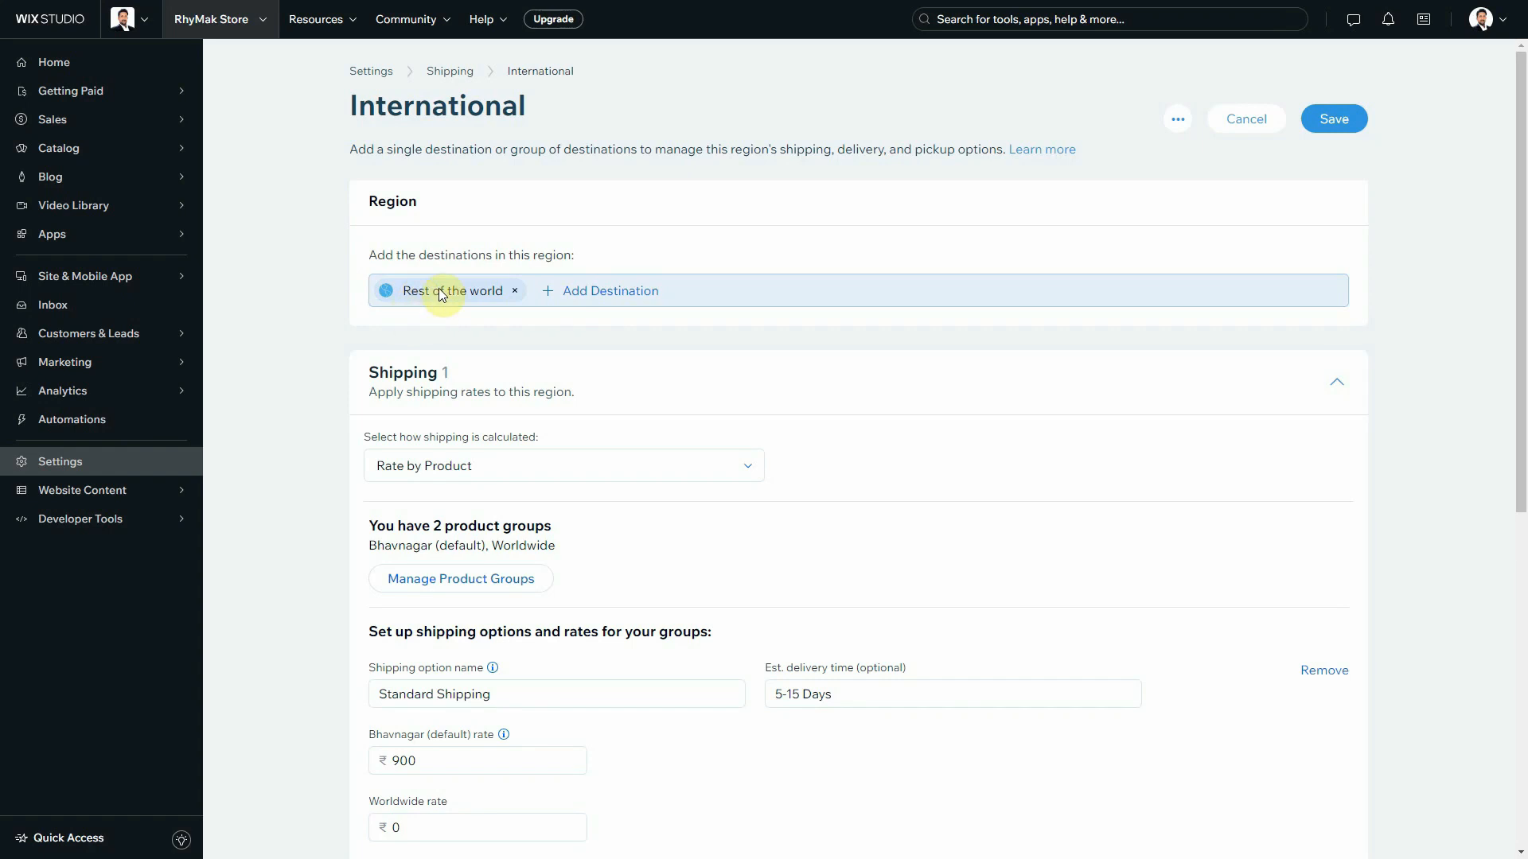
Examine the International region's Standard Shipping option, its estimated delivery time and the Bhavnagar and Worldwide group rates
{"action": "scroll", "coordinate": [556, 324], "scroll_direction": "down", "scroll_amount": 2}
{"action": "scroll", "coordinate": [863, 303], "scroll_direction": "down", "scroll_amount": 2}
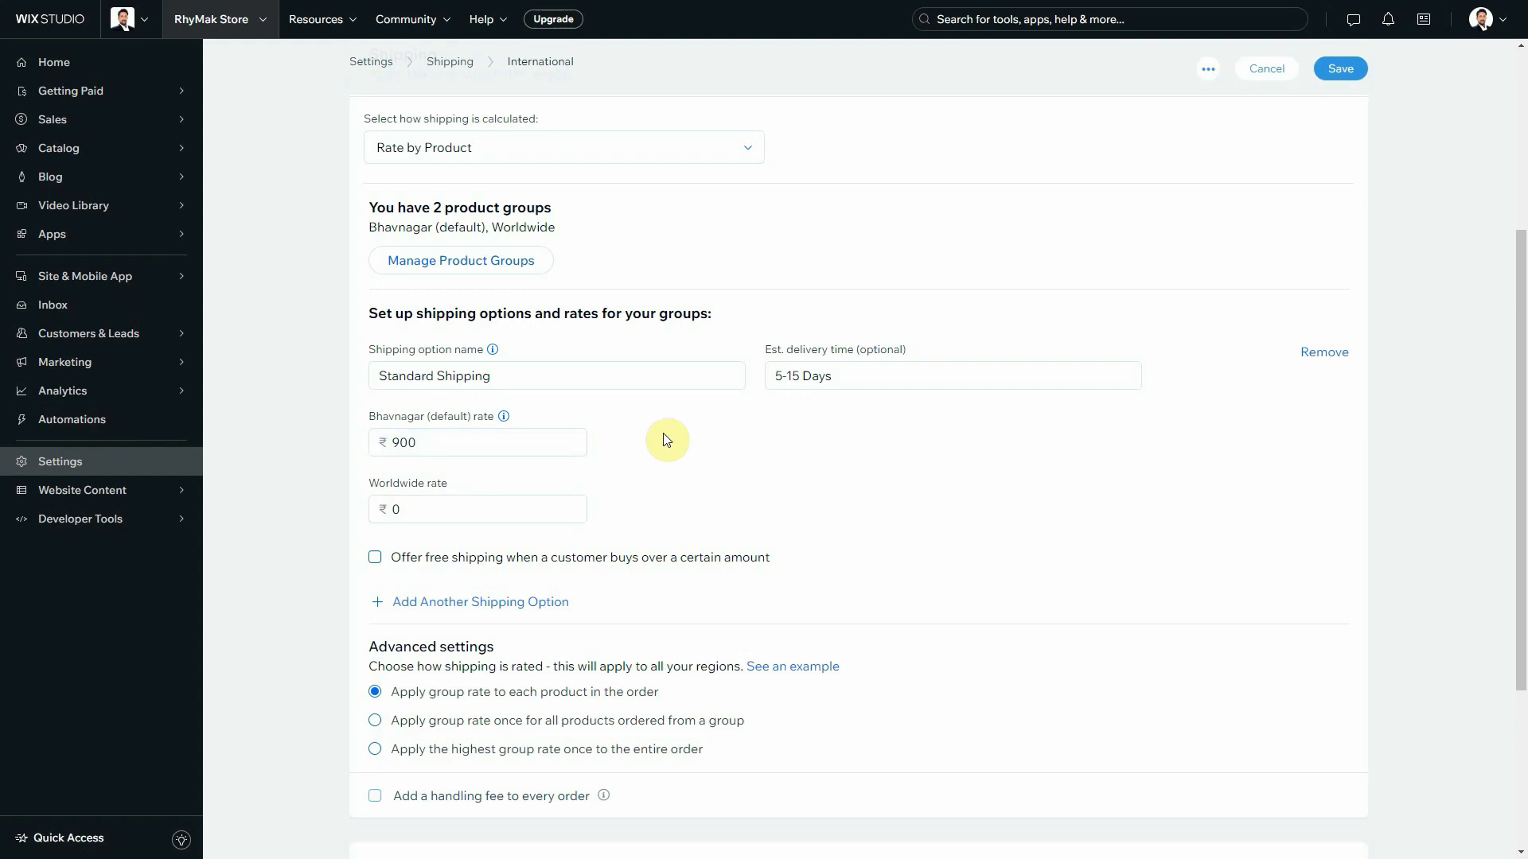
{"action": "scroll", "coordinate": [589, 509], "scroll_direction": "up", "scroll_amount": 1}
{"action": "scroll", "coordinate": [605, 485], "scroll_direction": "up", "scroll_amount": 2}
{"action": "scroll", "coordinate": [665, 477], "scroll_direction": "down", "scroll_amount": 1}
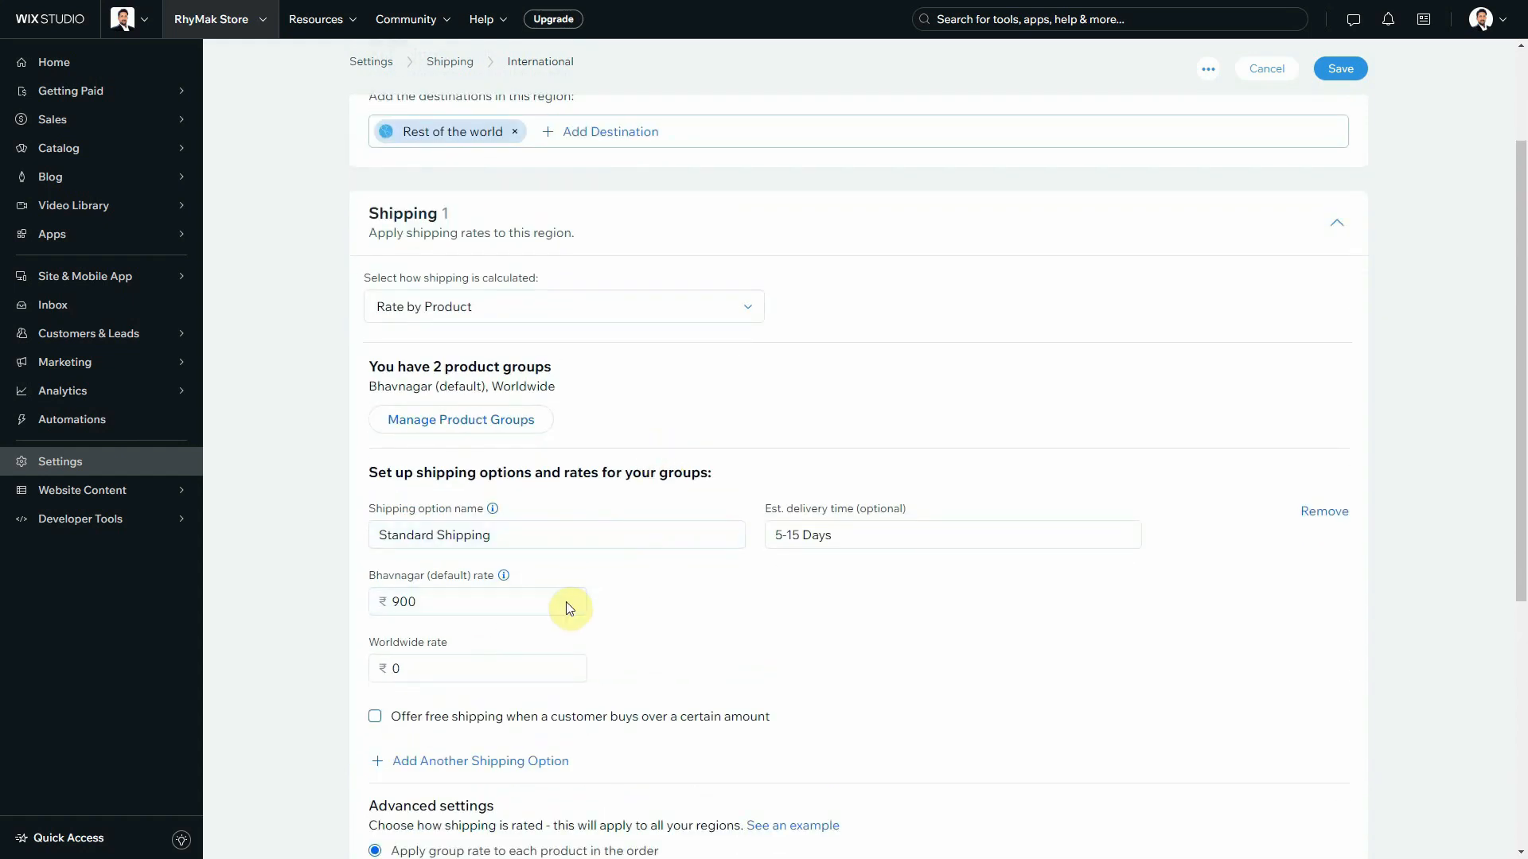
{"action": "scroll", "coordinate": [995, 611], "scroll_direction": "down", "scroll_amount": 1}
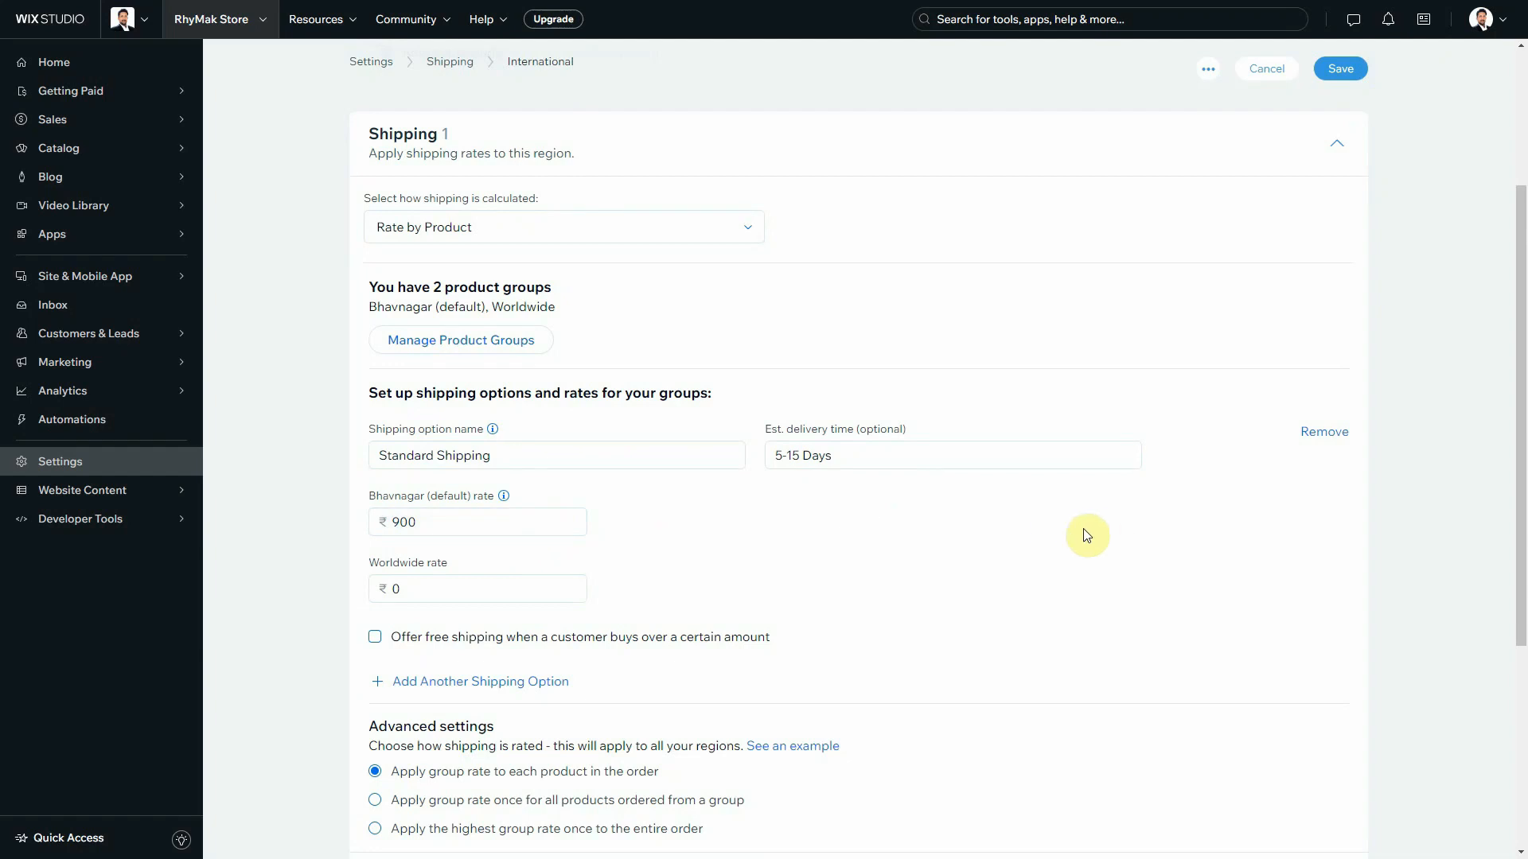
{"action": "scroll", "coordinate": [682, 611], "scroll_direction": "up", "scroll_amount": 1}
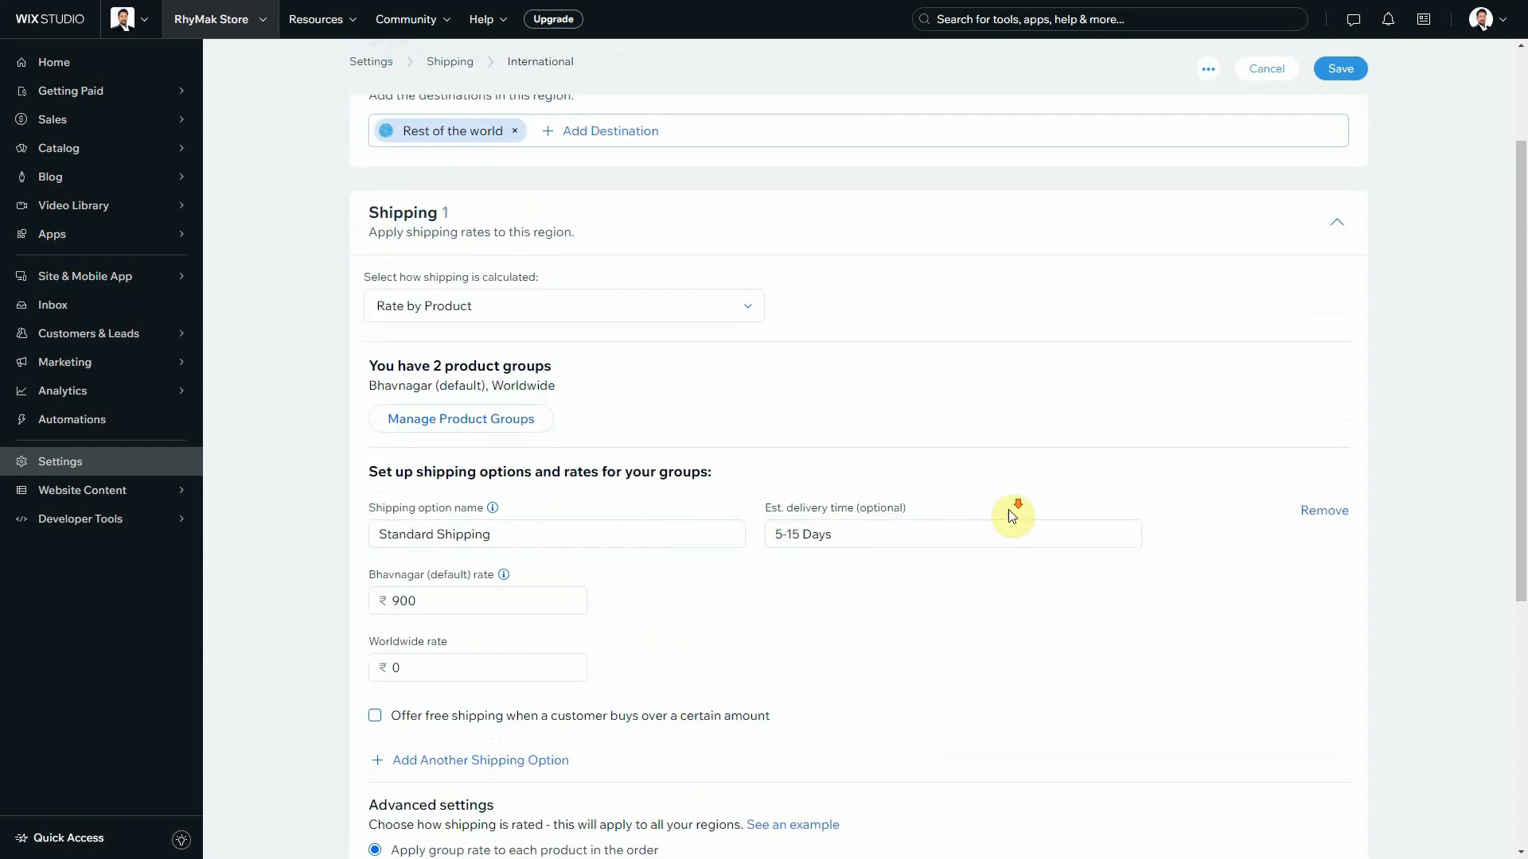
{"action": "scroll", "coordinate": [939, 461], "scroll_direction": "down", "scroll_amount": 2}
{"action": "scroll", "coordinate": [796, 405], "scroll_direction": "up", "scroll_amount": 1}
{"action": "scroll", "coordinate": [1072, 344], "scroll_direction": "down", "scroll_amount": 1}
{"action": "scroll", "coordinate": [1072, 344], "scroll_direction": "down", "scroll_amount": 1}
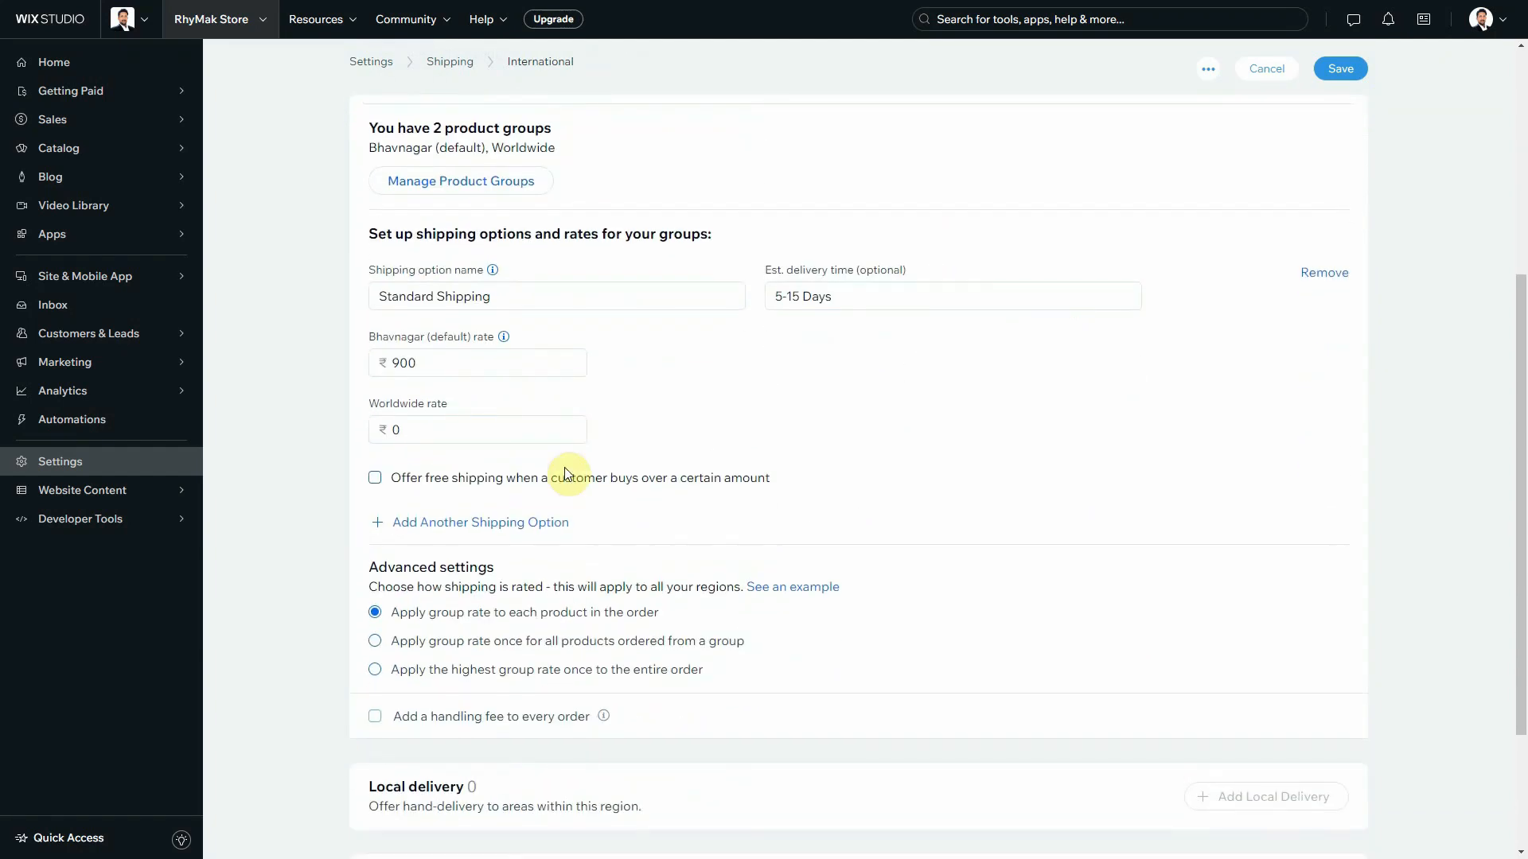
{"action": "scroll", "coordinate": [675, 499], "scroll_direction": "up", "scroll_amount": 2}
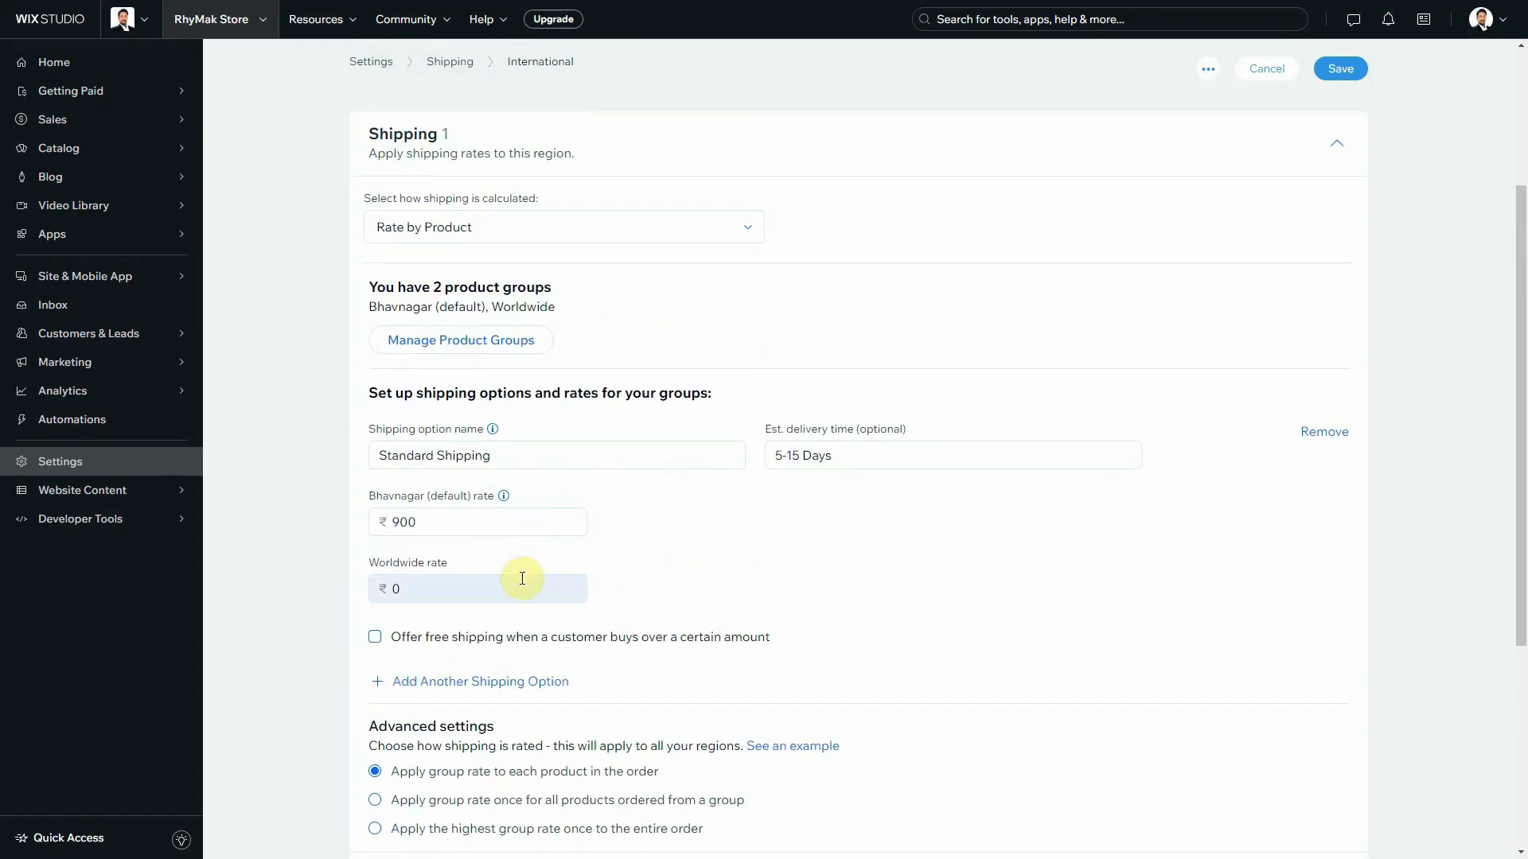
{"action": "scroll", "coordinate": [760, 581], "scroll_direction": "up", "scroll_amount": 1}
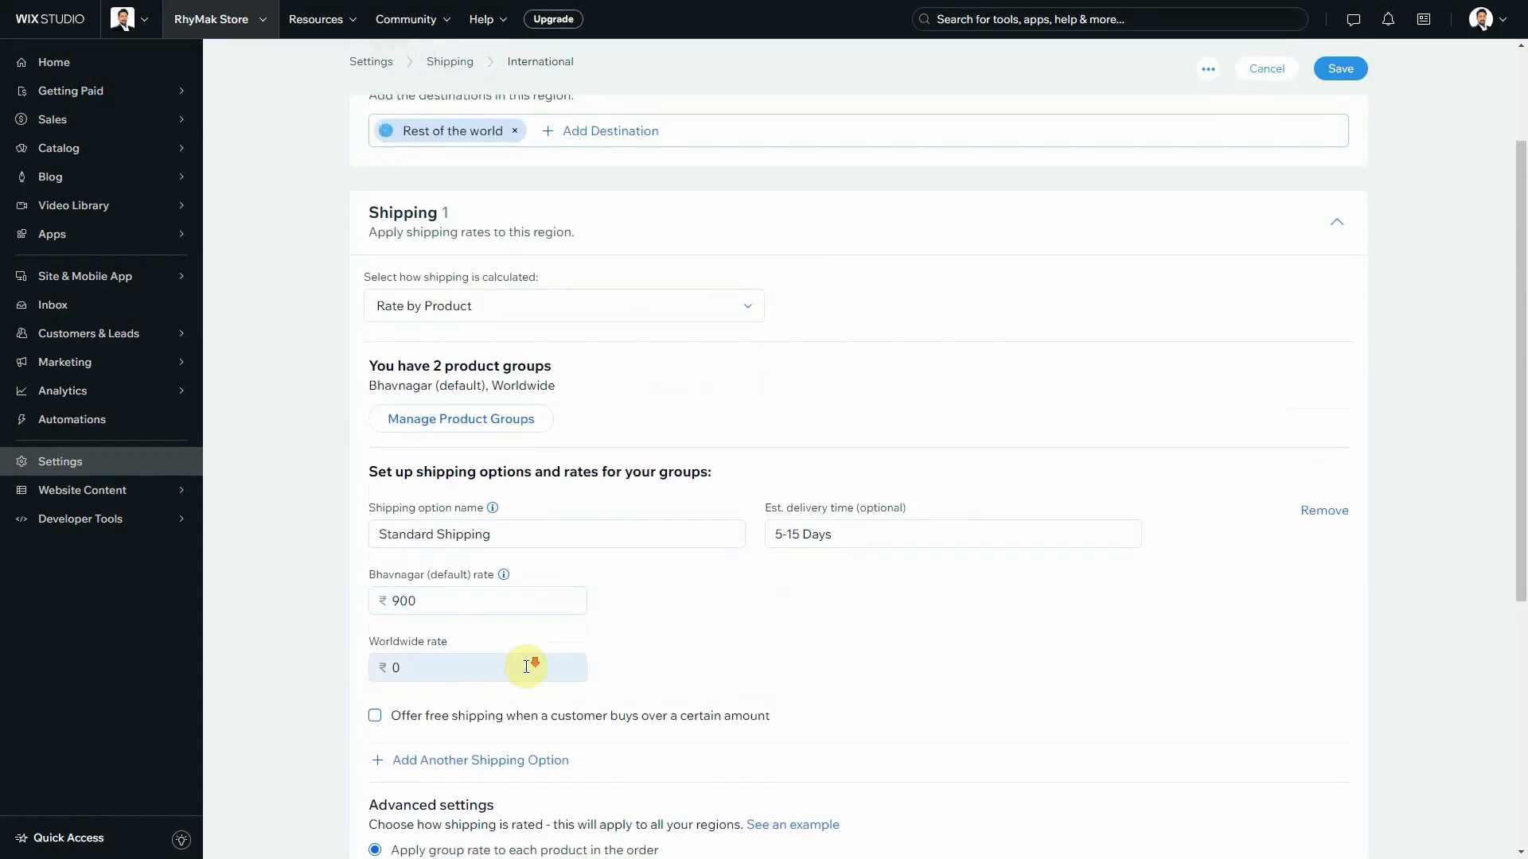
{"action": "scroll", "coordinate": [503, 649], "scroll_direction": "down", "scroll_amount": 1}
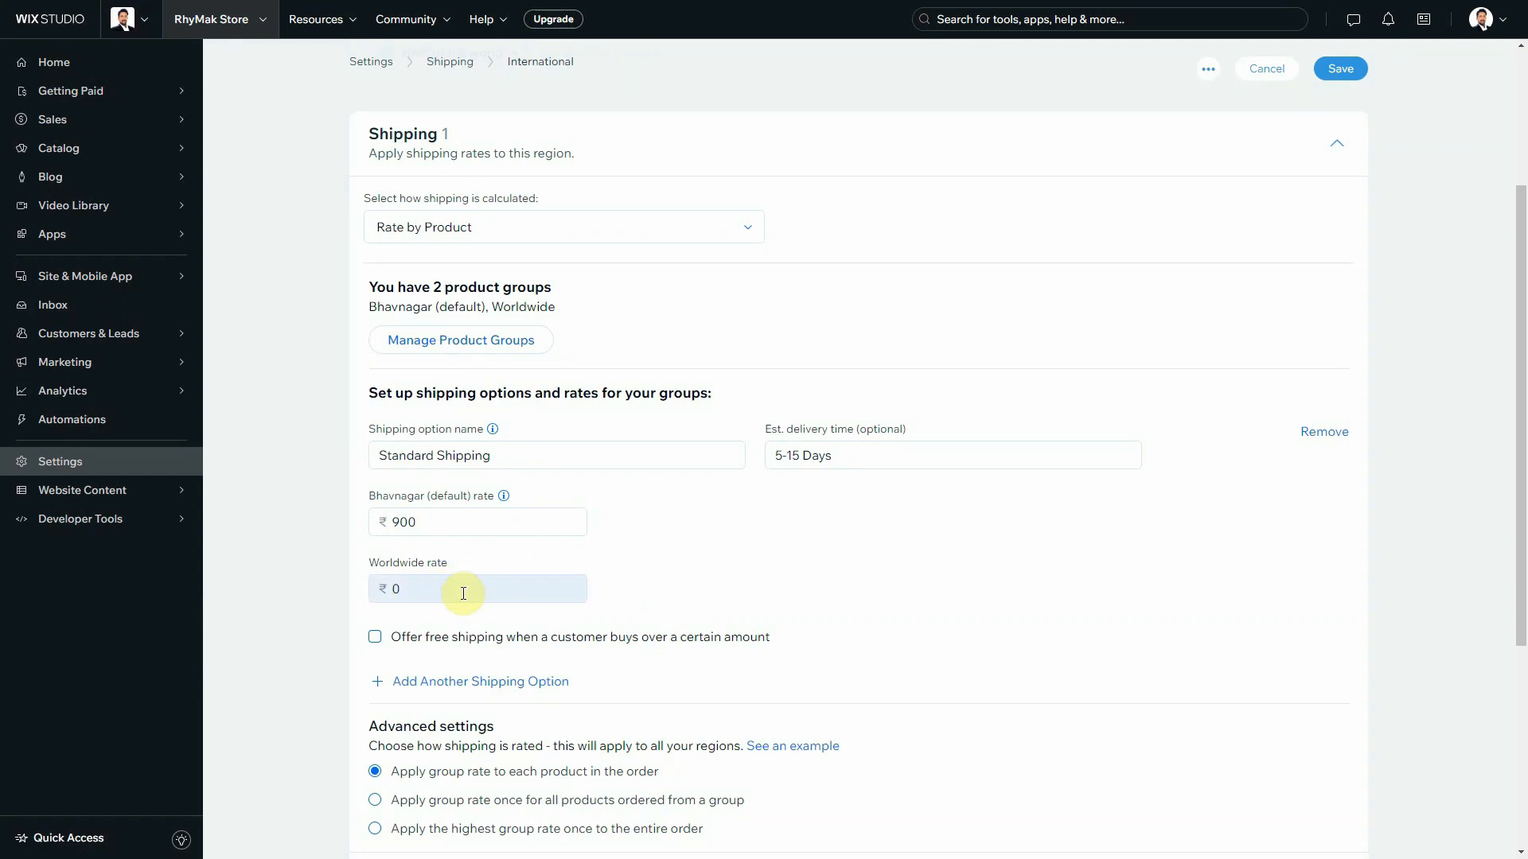
{"action": "scroll", "coordinate": [677, 609], "scroll_direction": "down", "scroll_amount": 1}
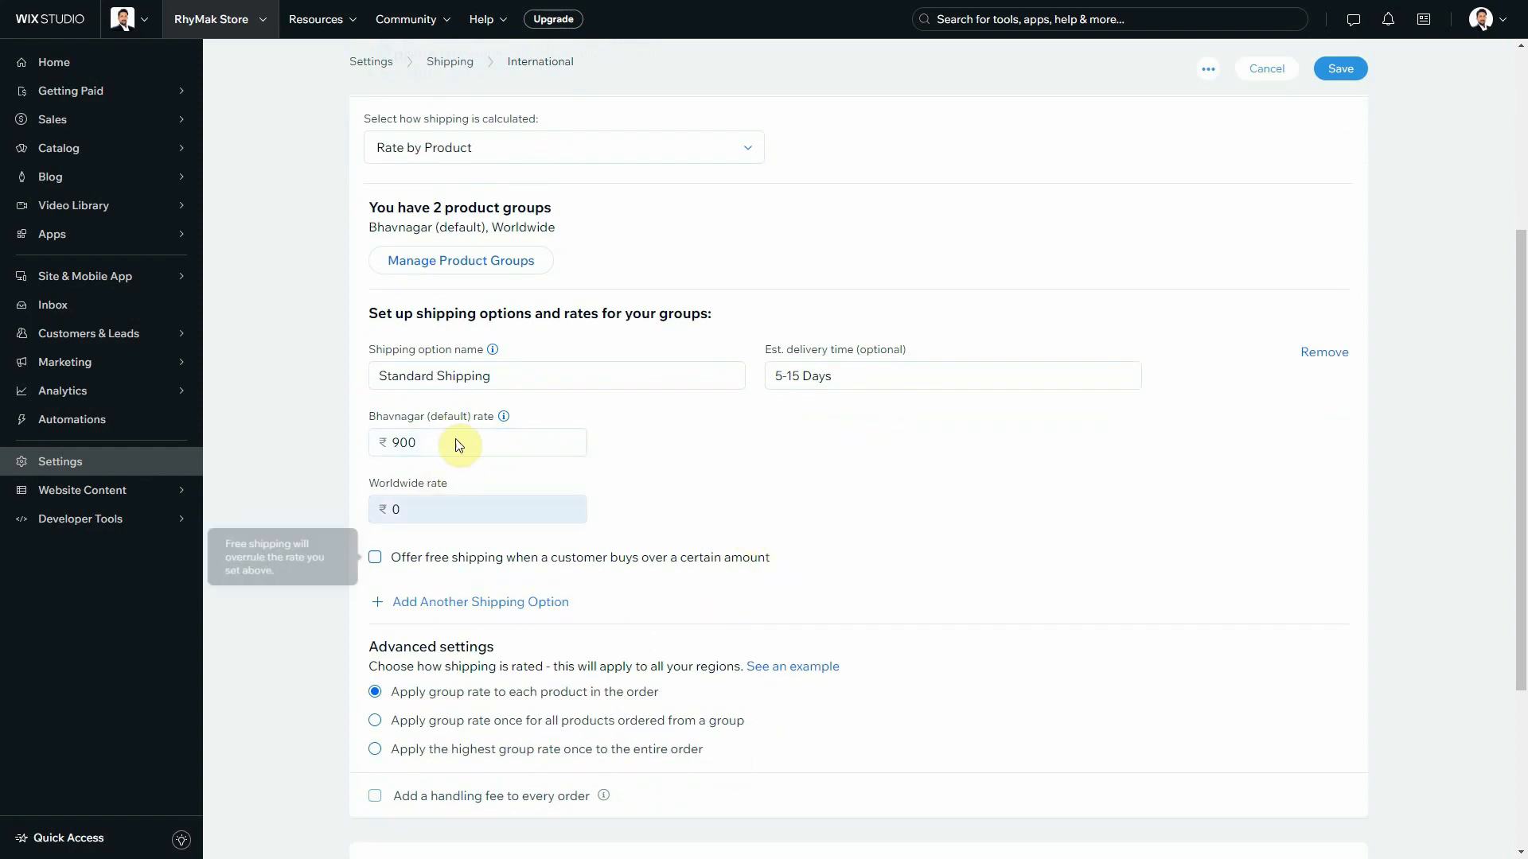
{"action": "scroll", "coordinate": [731, 563], "scroll_direction": "up", "scroll_amount": 1}
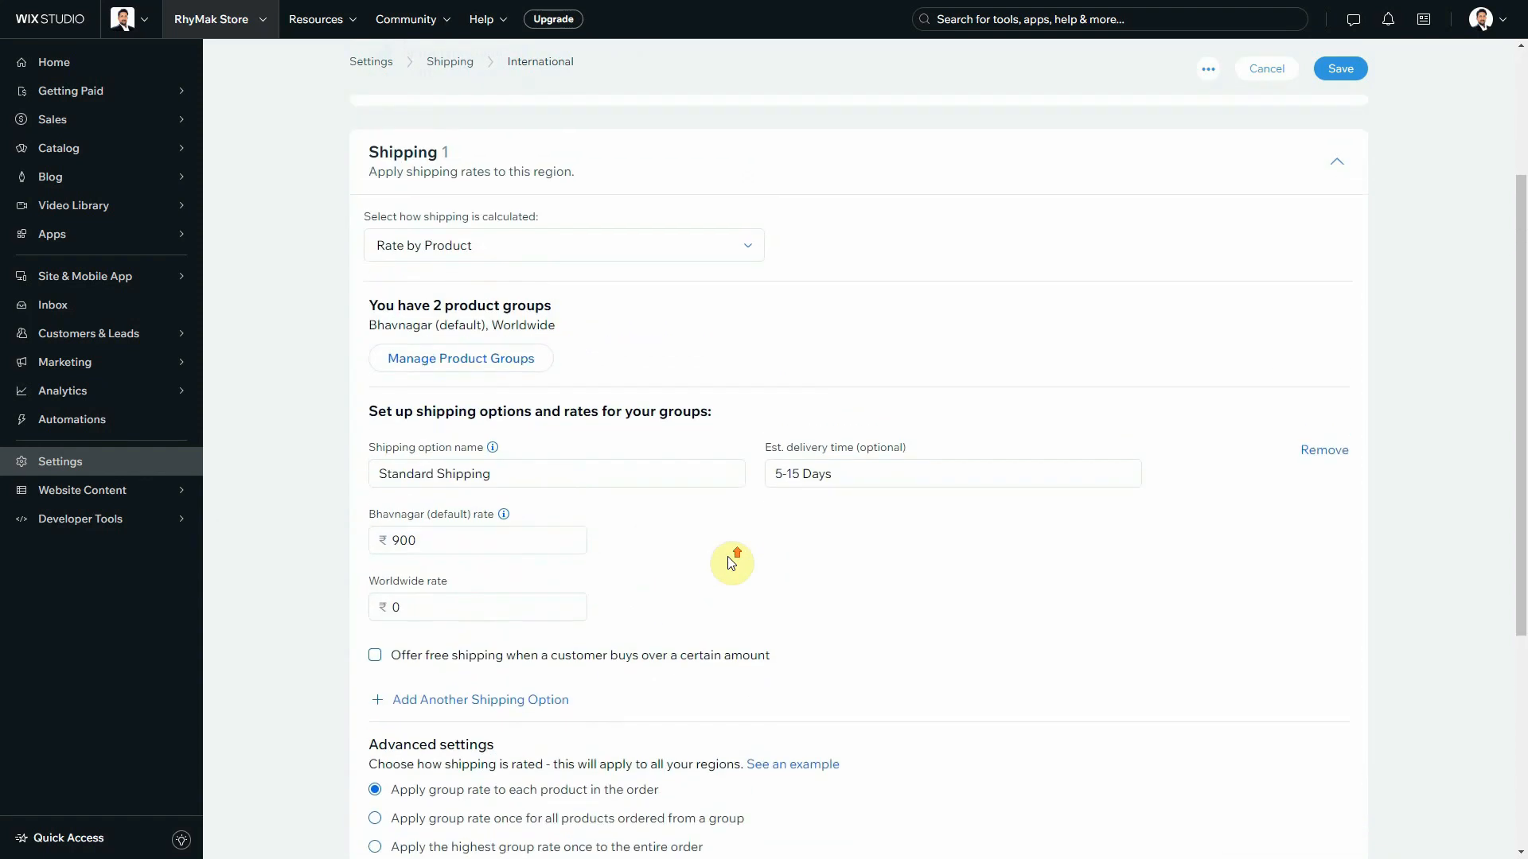
{"action": "scroll", "coordinate": [730, 563], "scroll_direction": "up", "scroll_amount": 1}
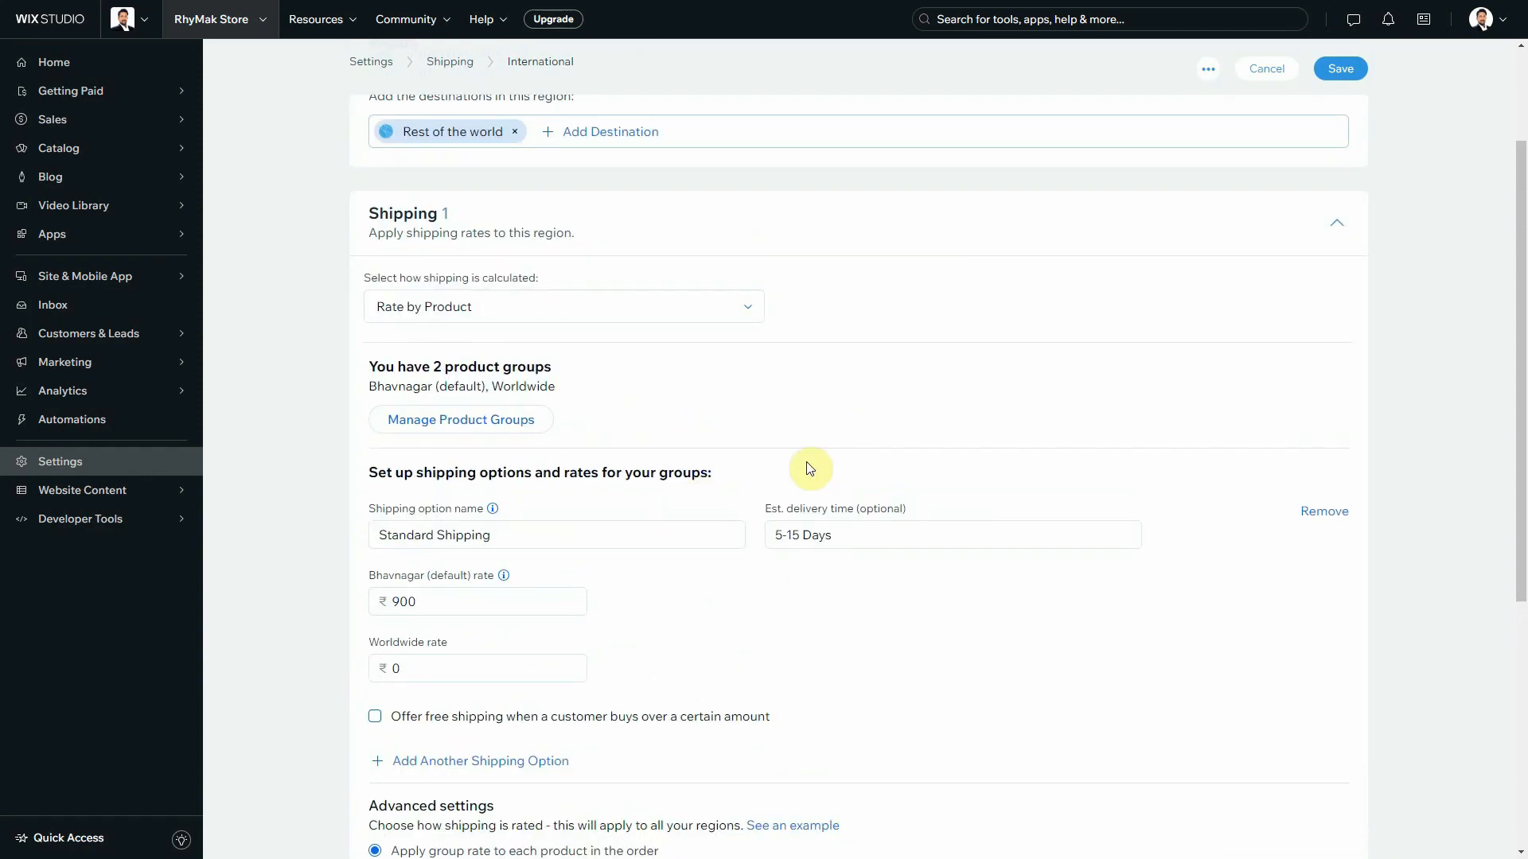